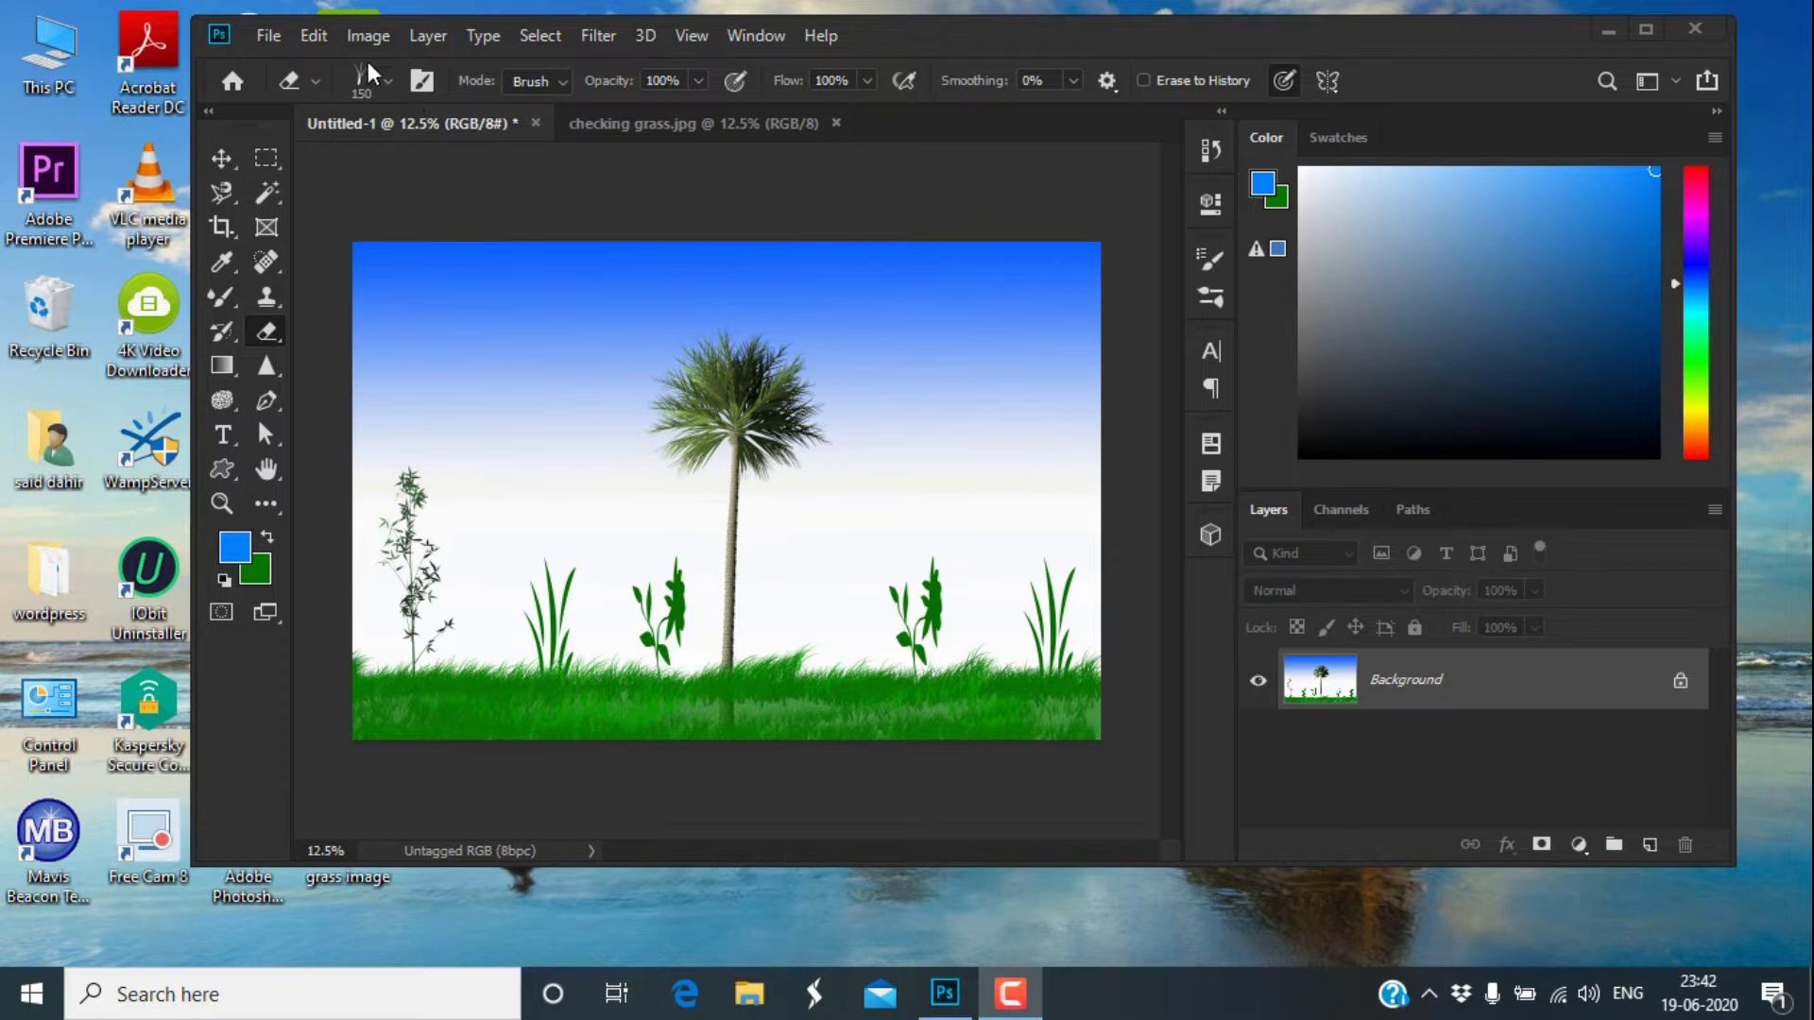
left_click(744, 129)
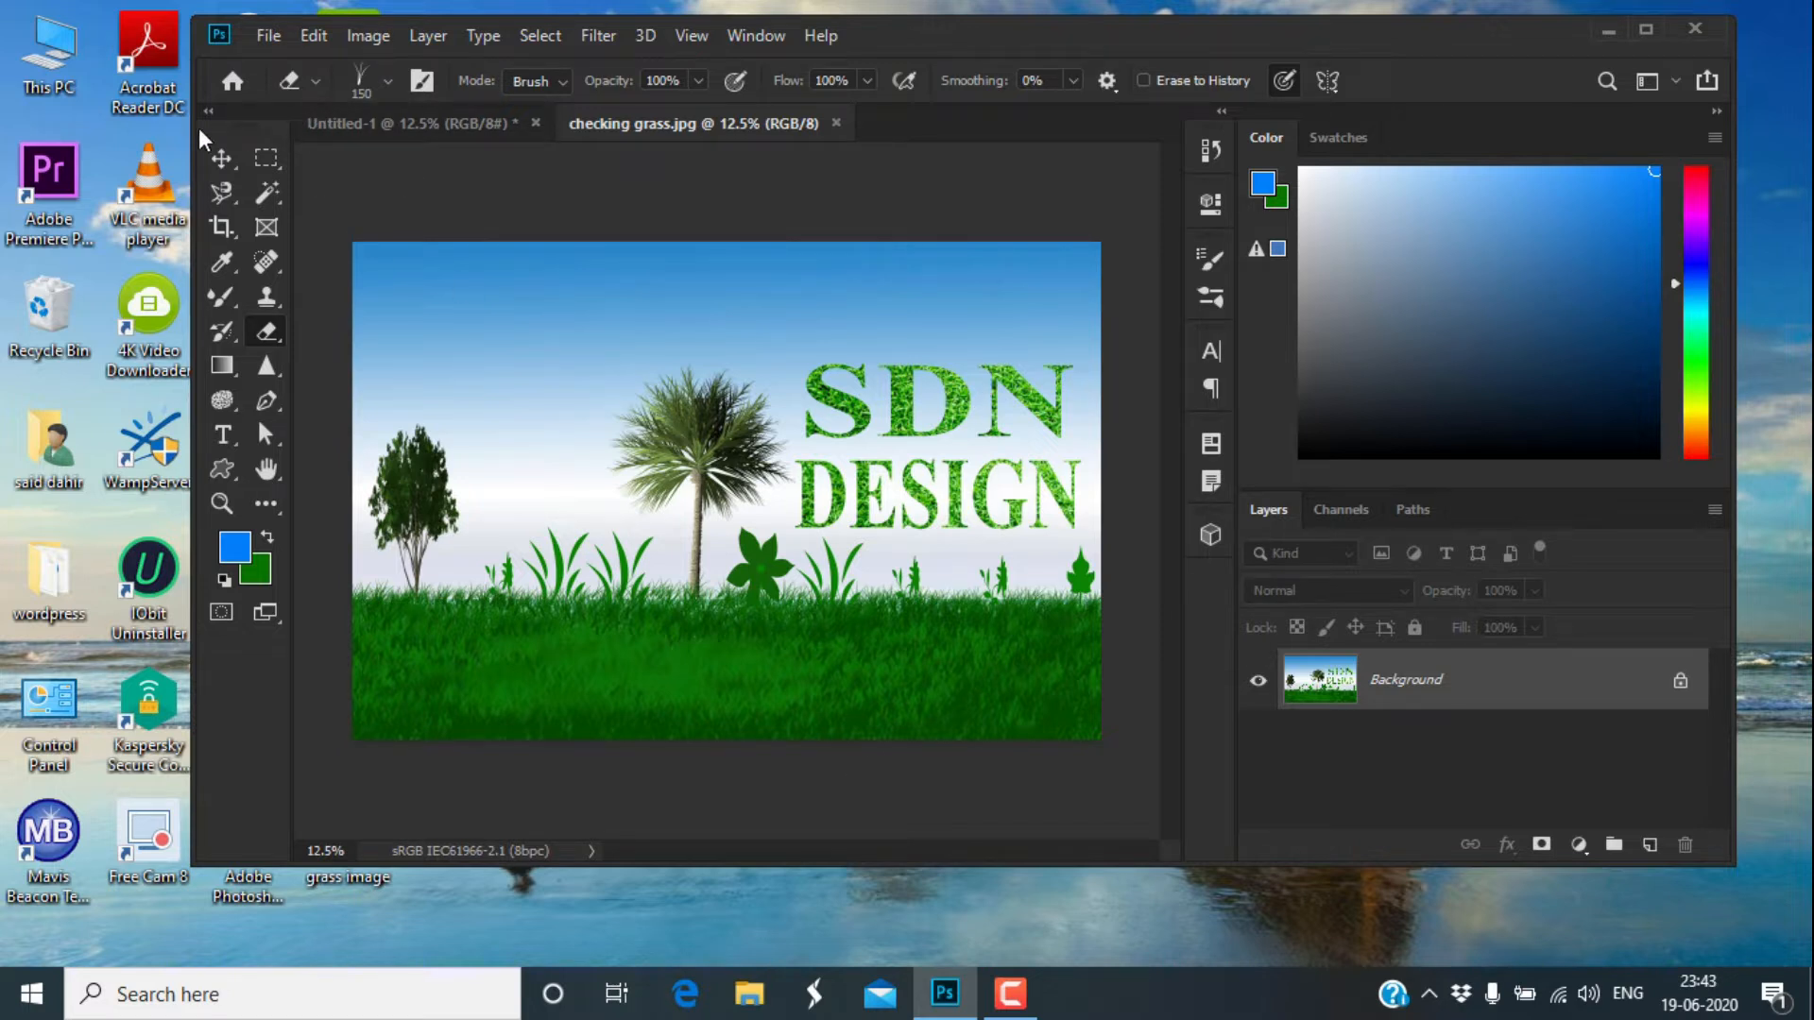
left_click(214, 153)
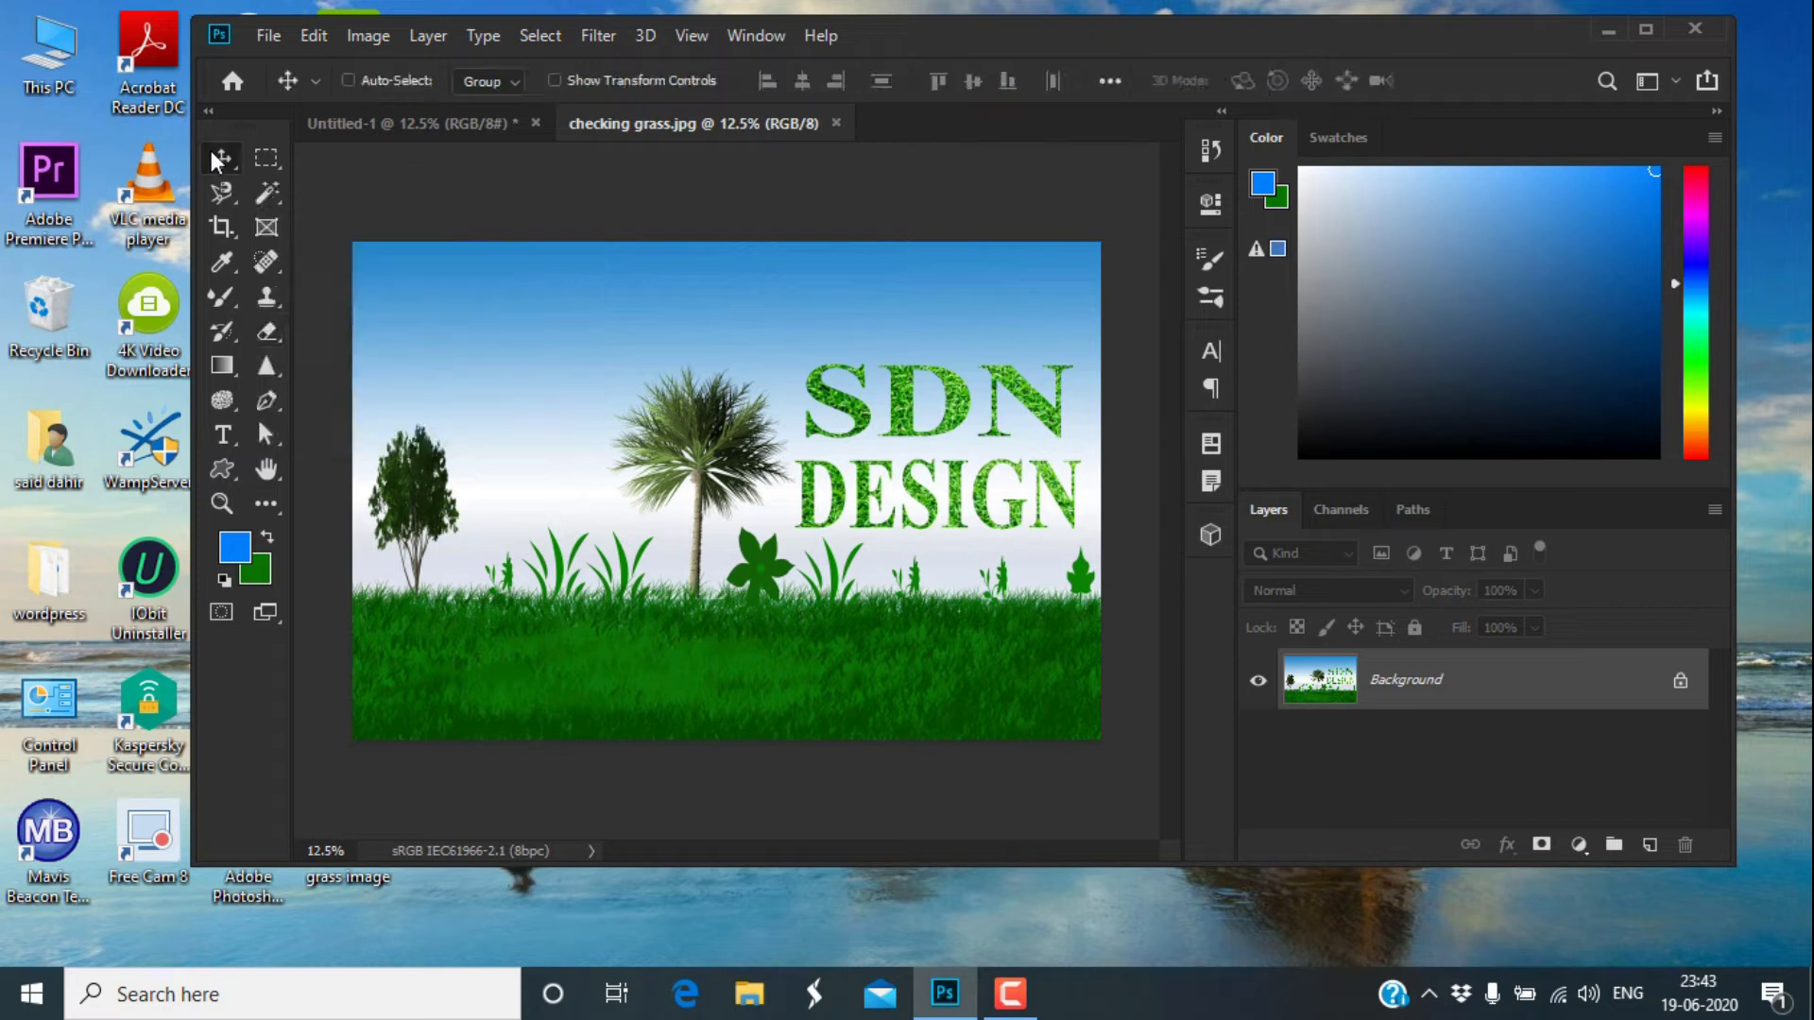
left_click(449, 127)
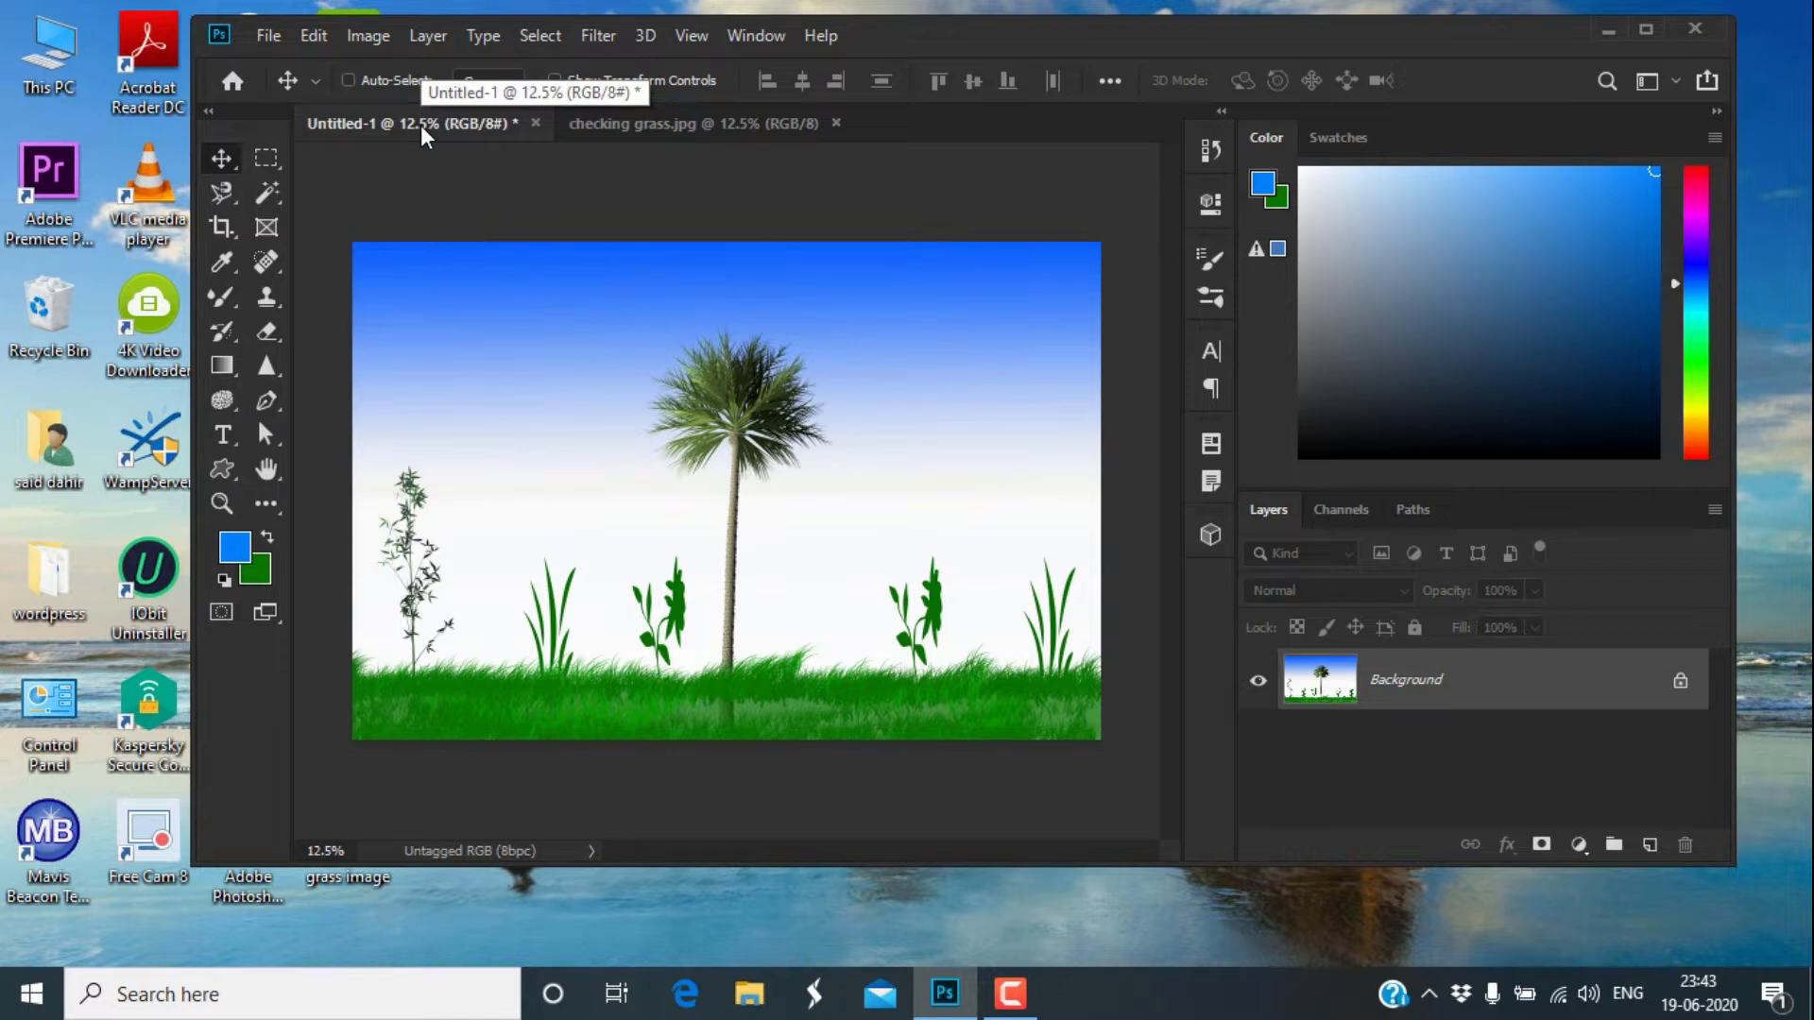
Create a new 15 x 10 inch landscape document at 300 pixels/inch in 8-bit RGB Color.
left_click(267, 42)
left_click(310, 76)
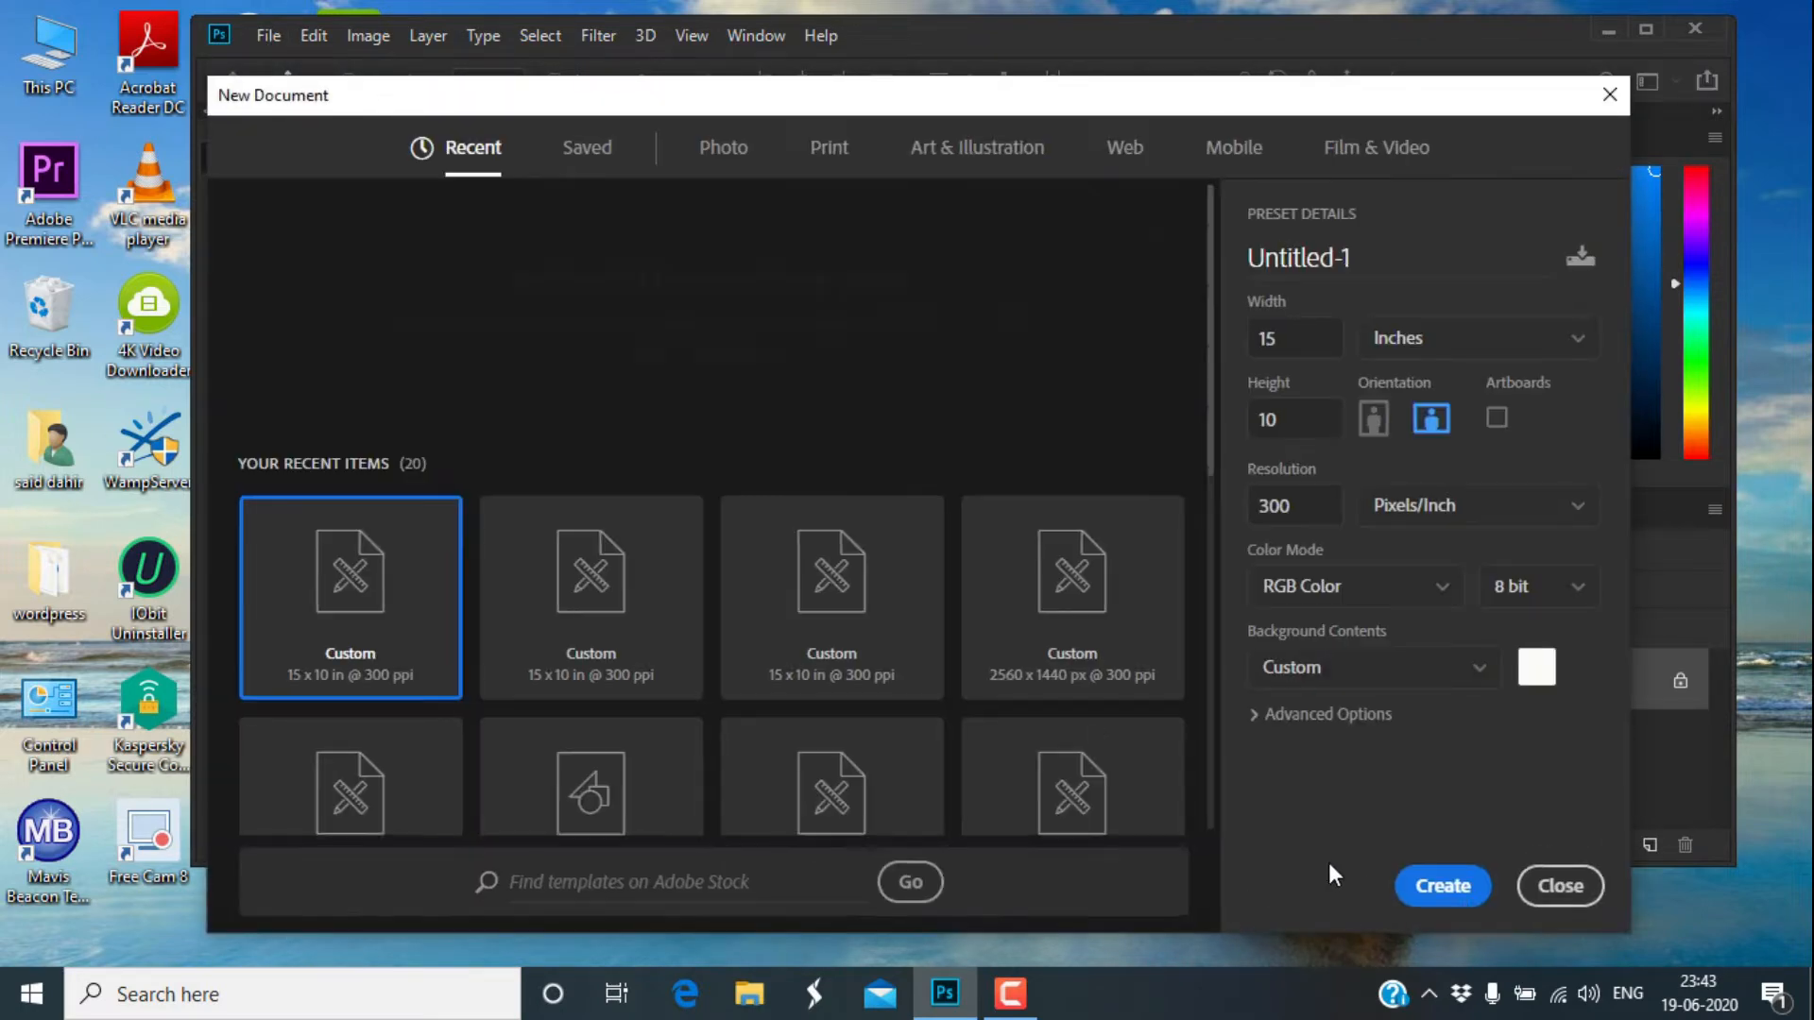
left_click(1445, 886)
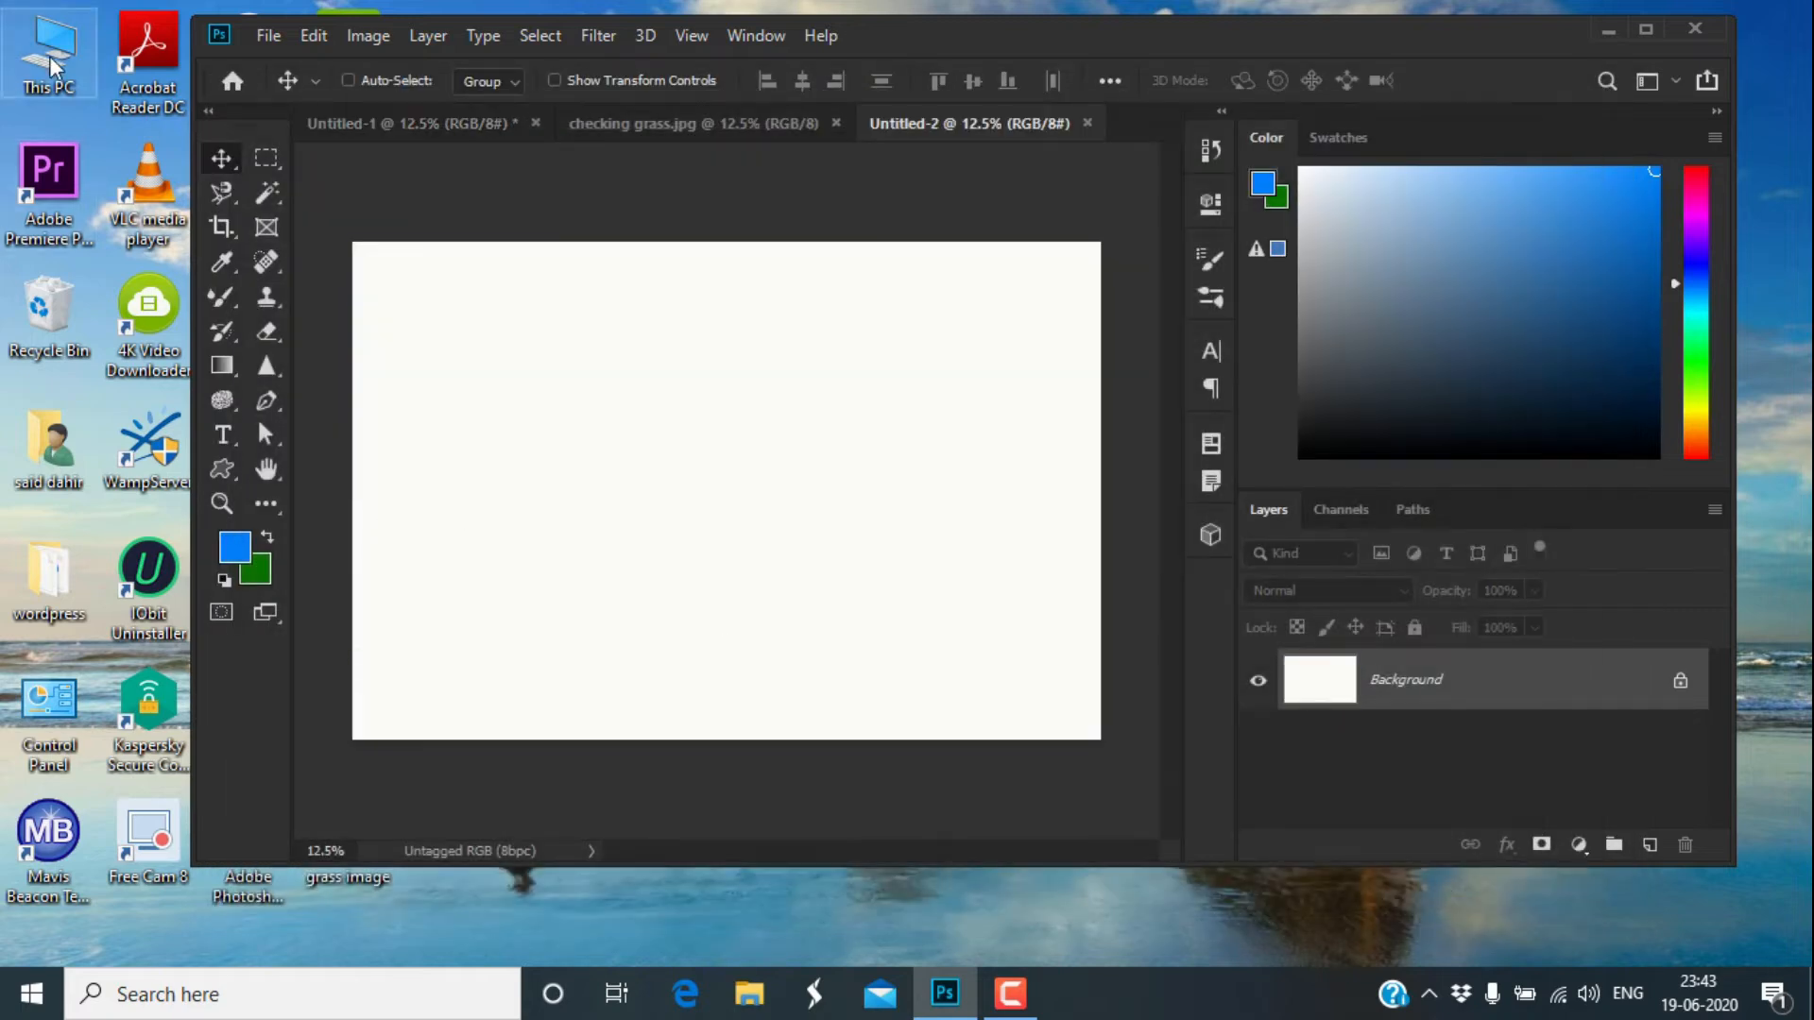
Add a new layer above the background and open the Gradient tool's current blue-to-white gradient for editing.
left_click(1644, 846)
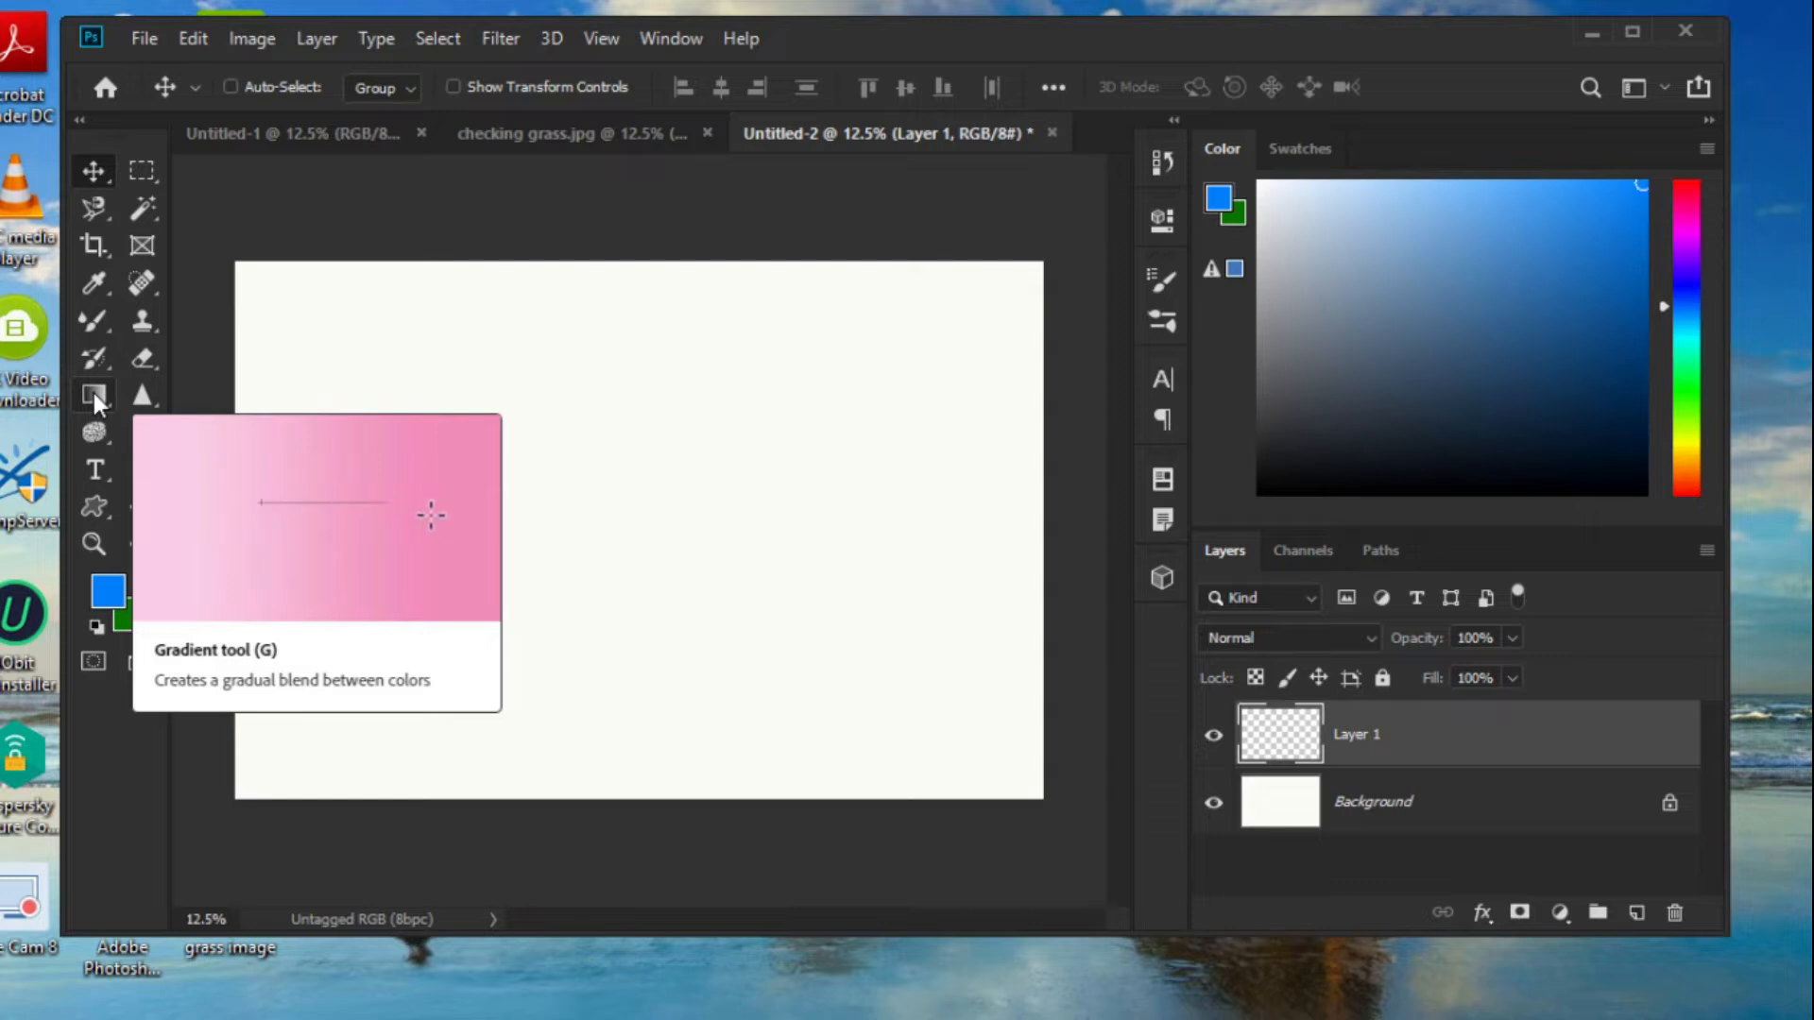
left_click(94, 393)
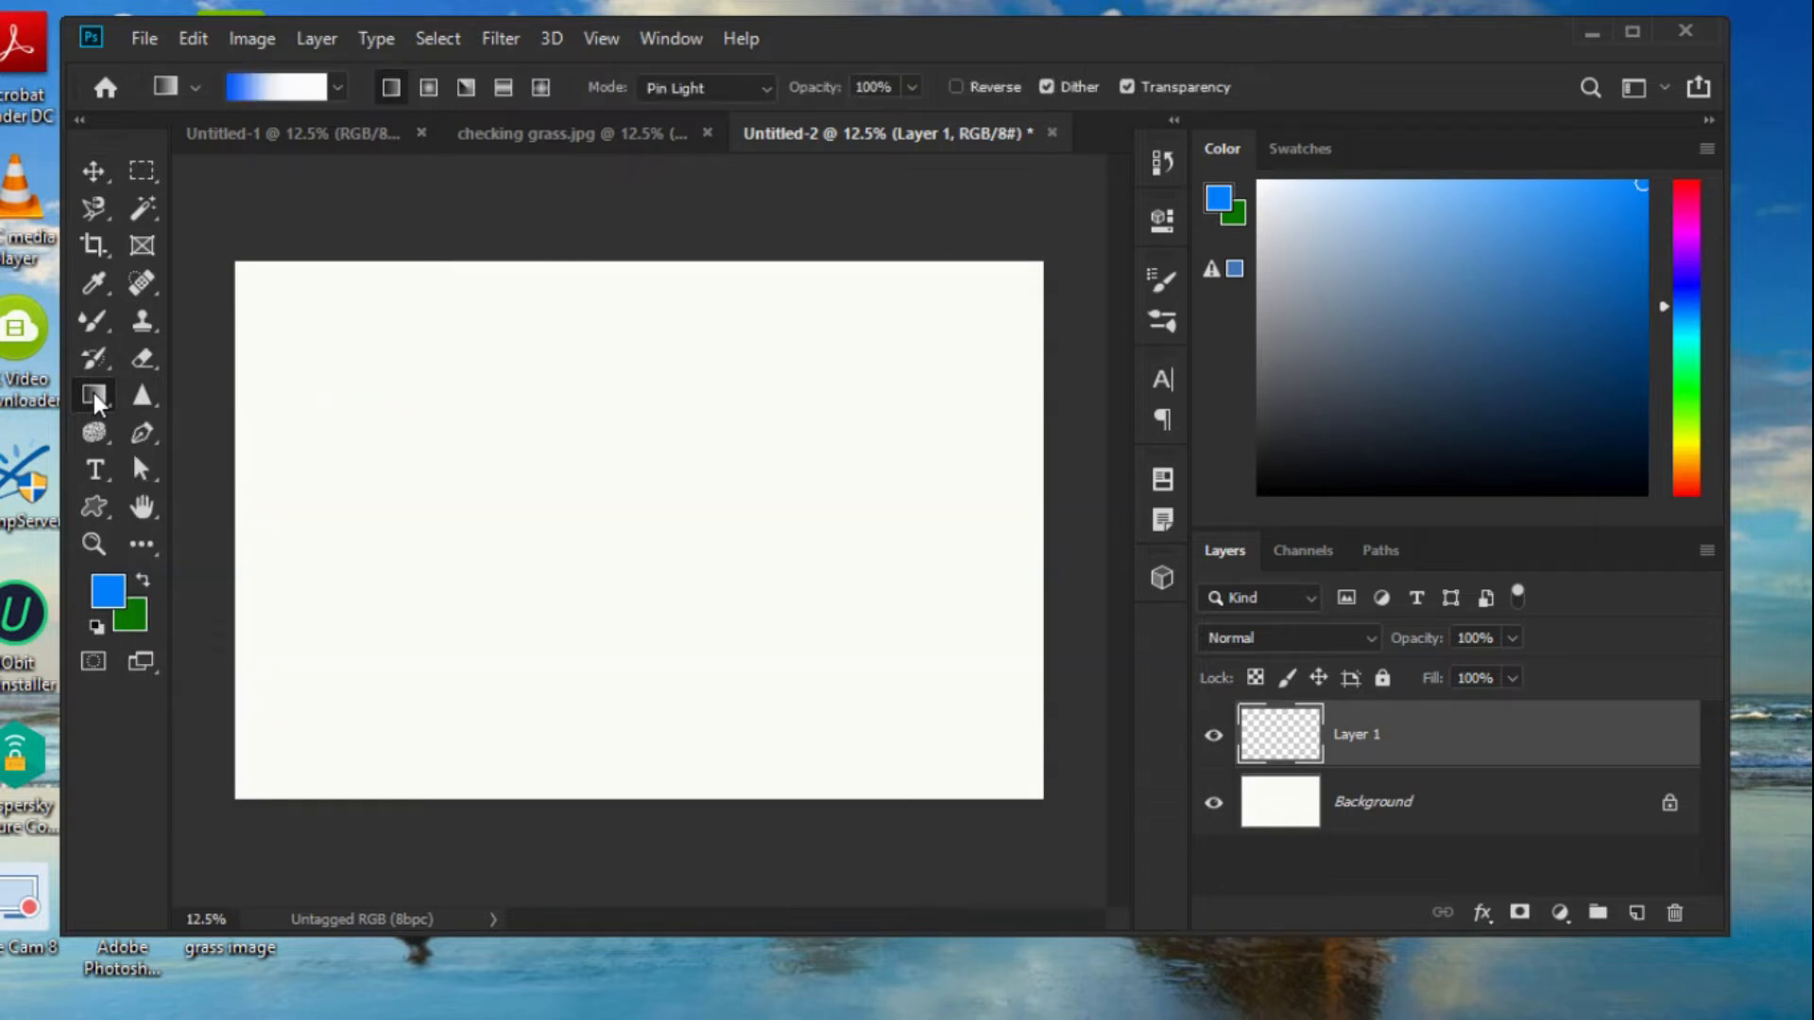
right_click(93, 393)
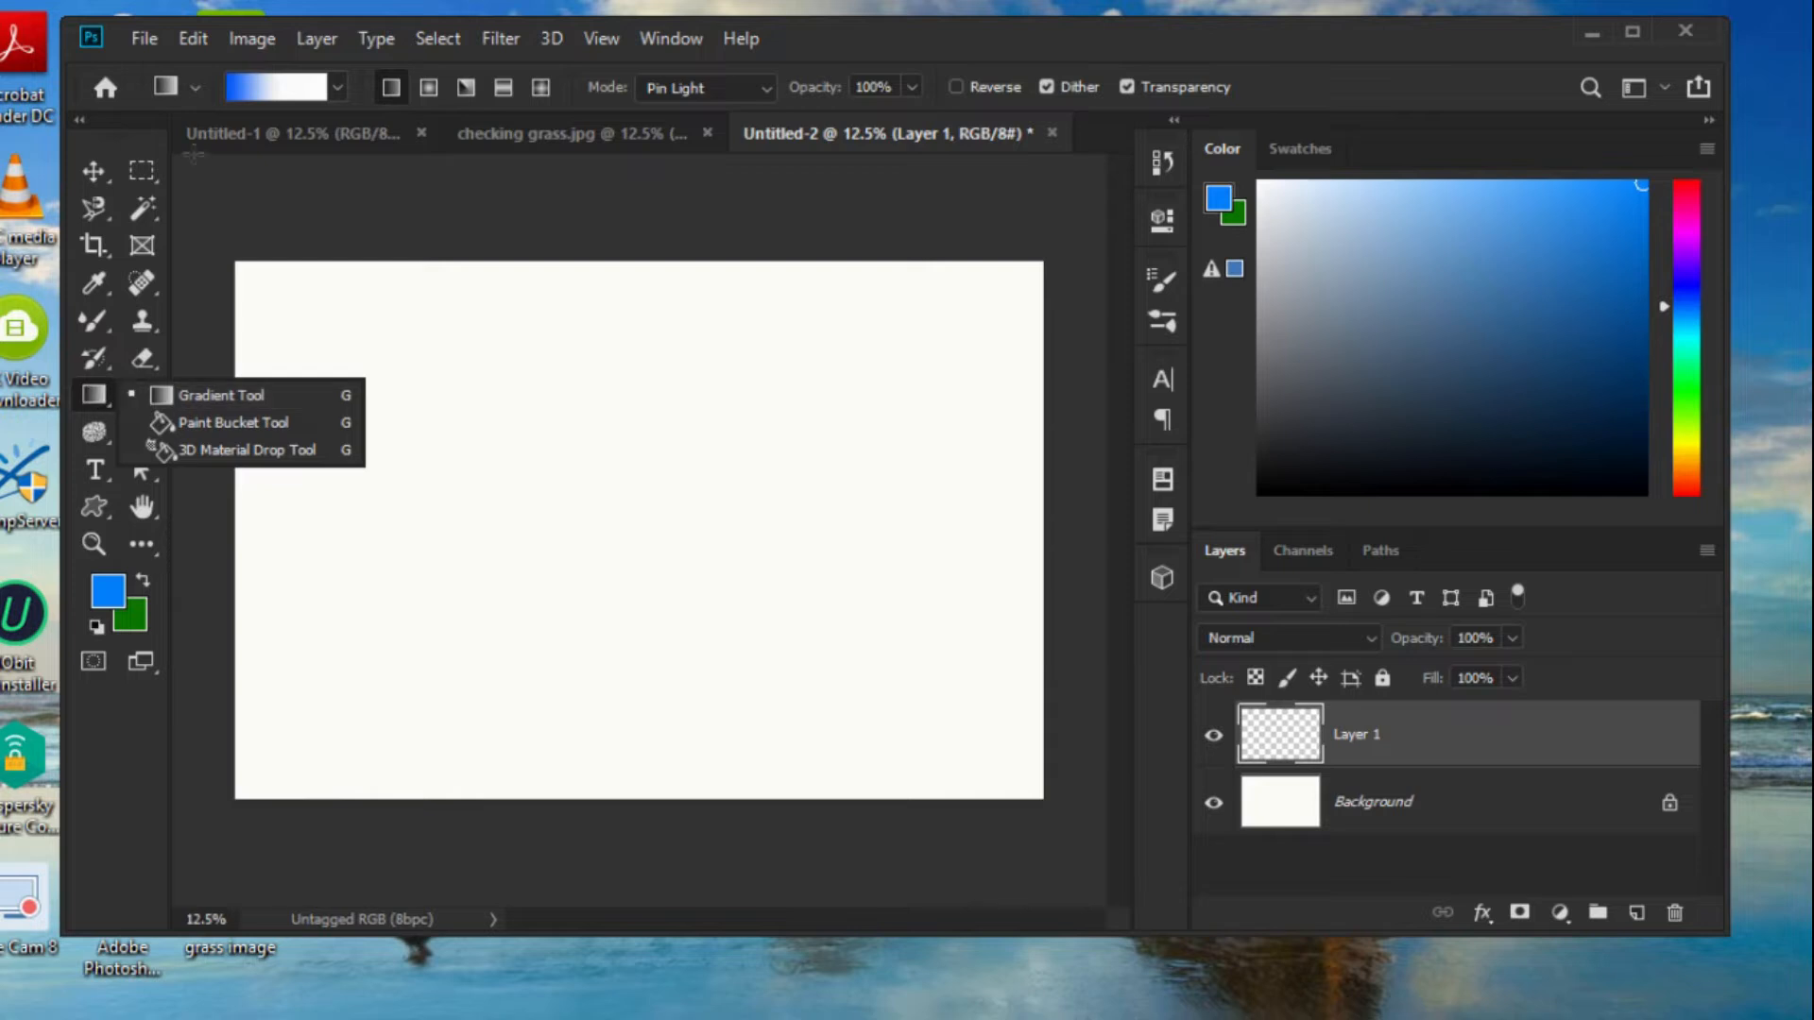
left_click(278, 91)
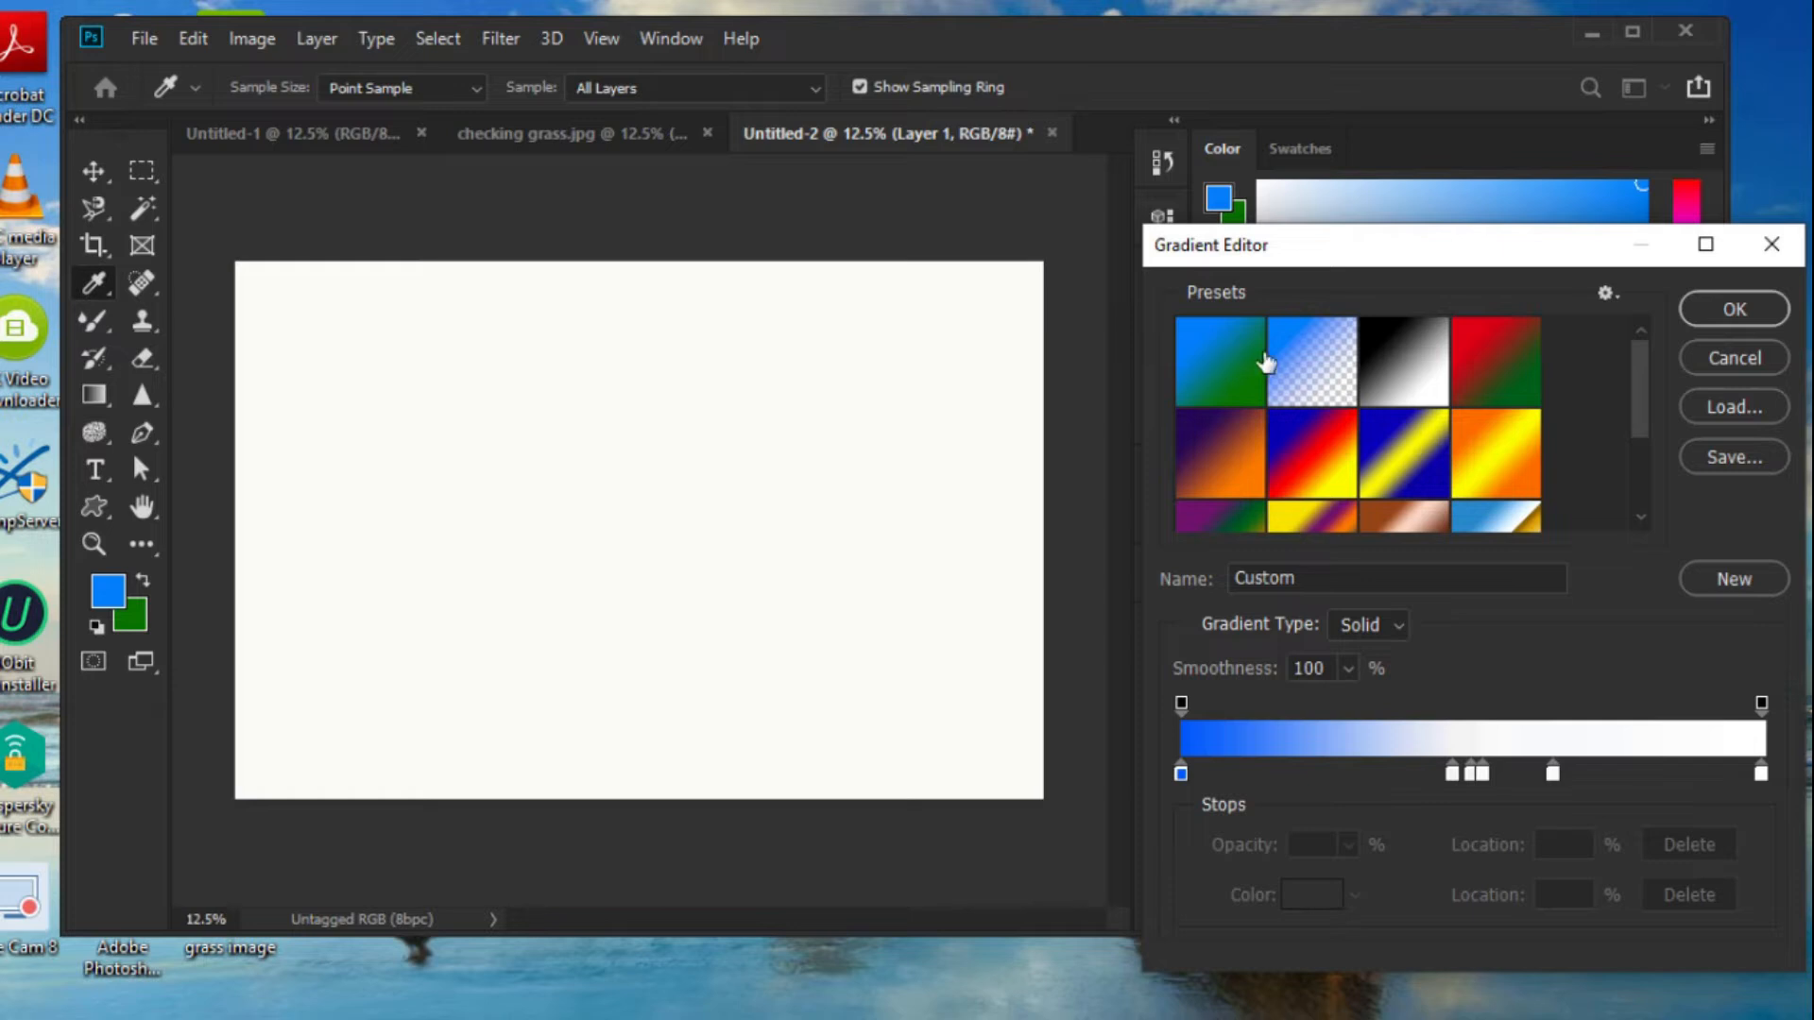
Examine the gradient presets, the preset library options, and the blue and near-white color stops of the custom gradient.
mouse_move(1648, 396)
left_mouse_down()
mouse_move(1648, 479)
mouse_move(1648, 365)
left_mouse_up()
left_click(1605, 293)
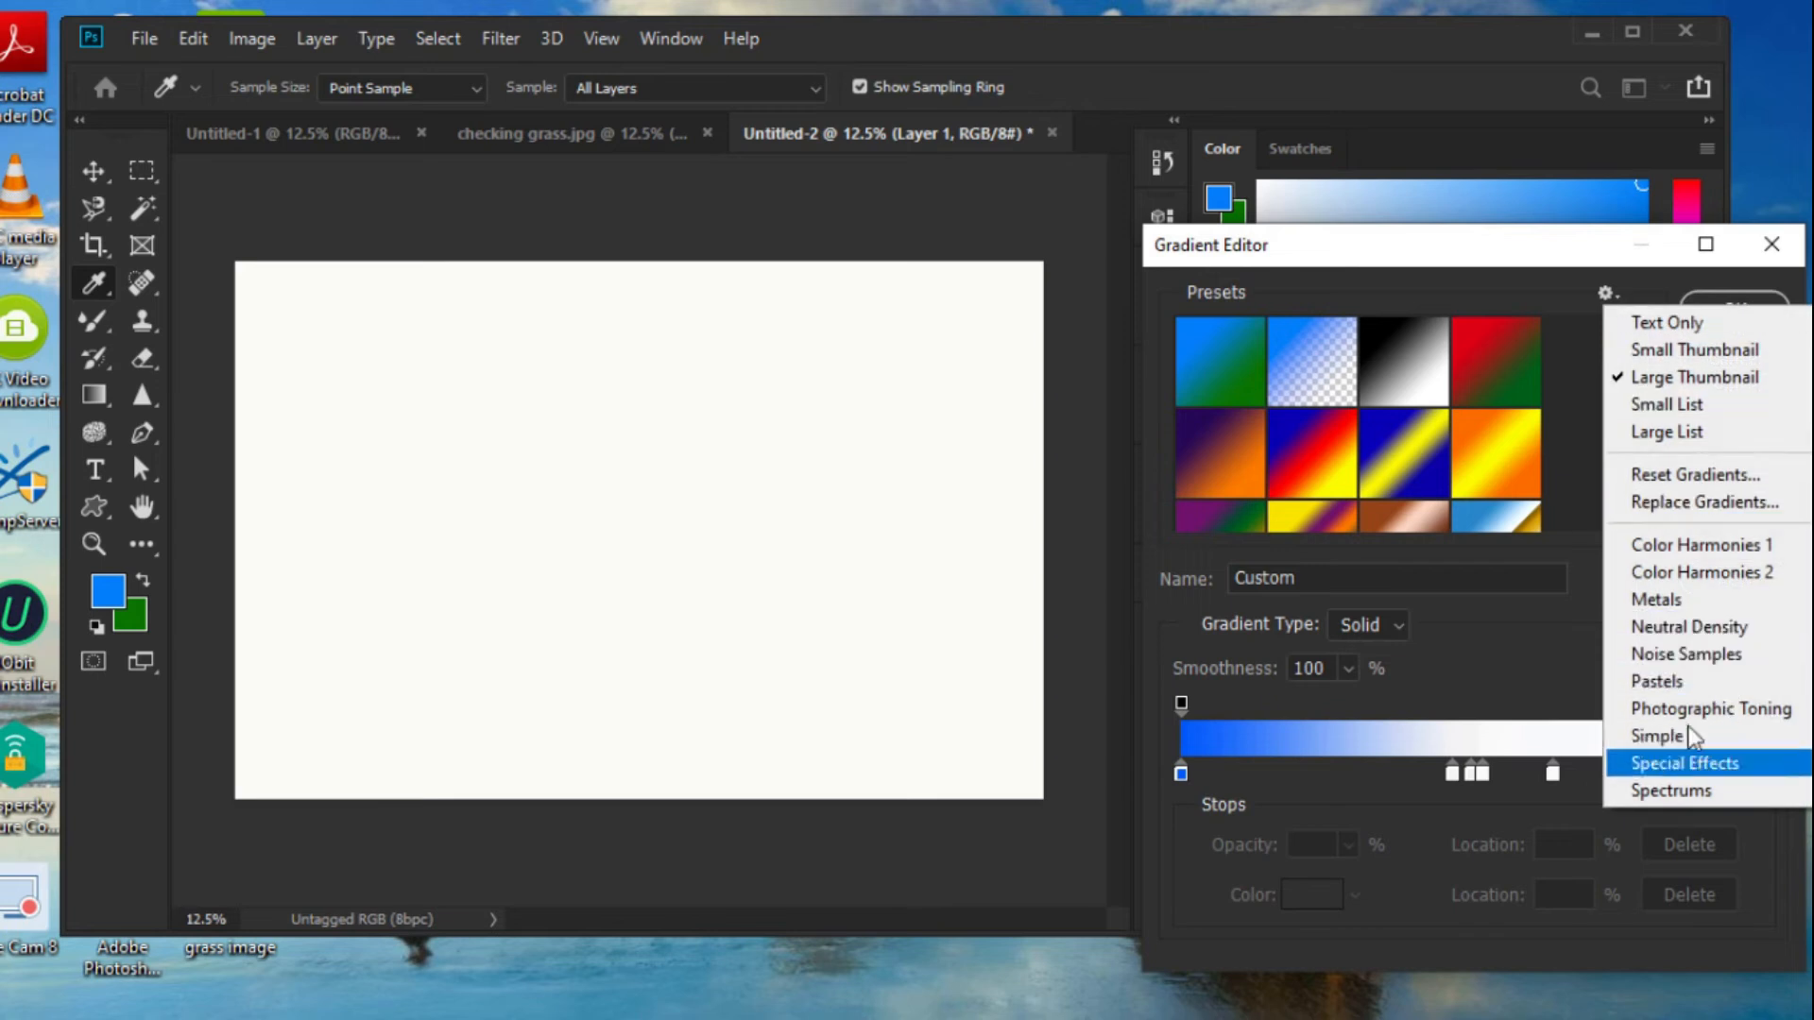
left_click(1545, 288)
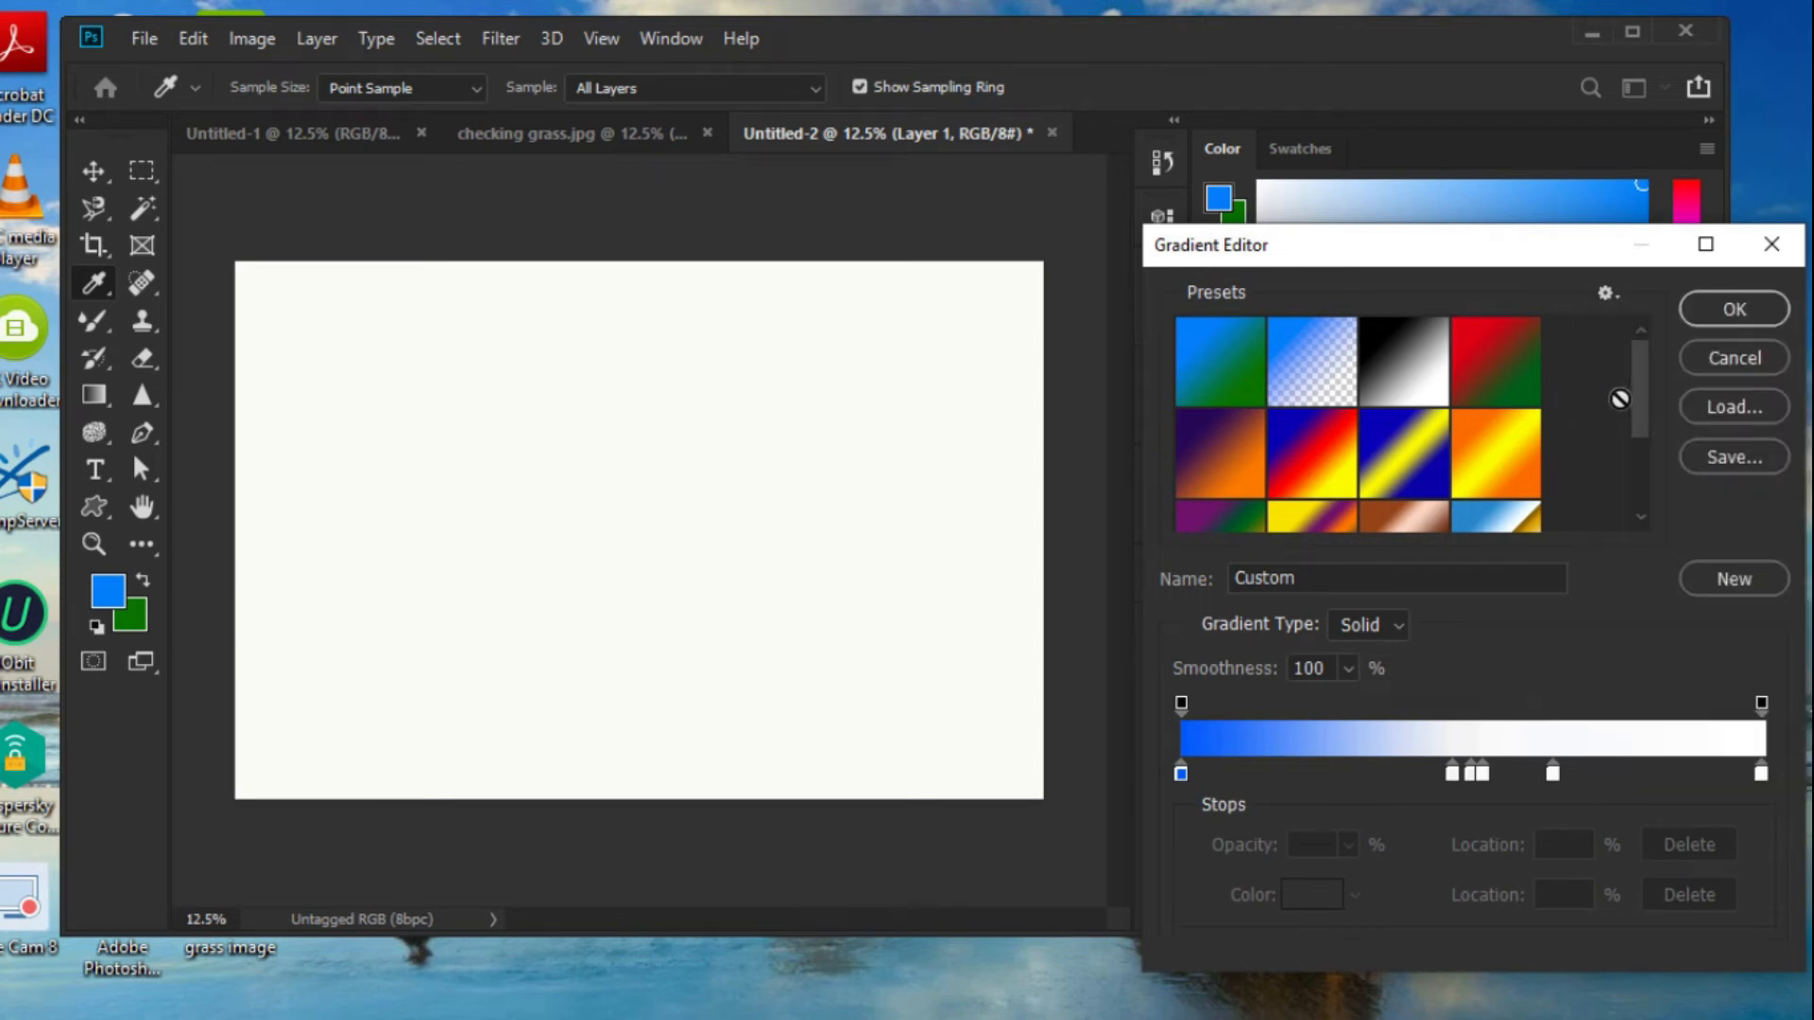
left_click_drag(1643, 394, 1641, 473)
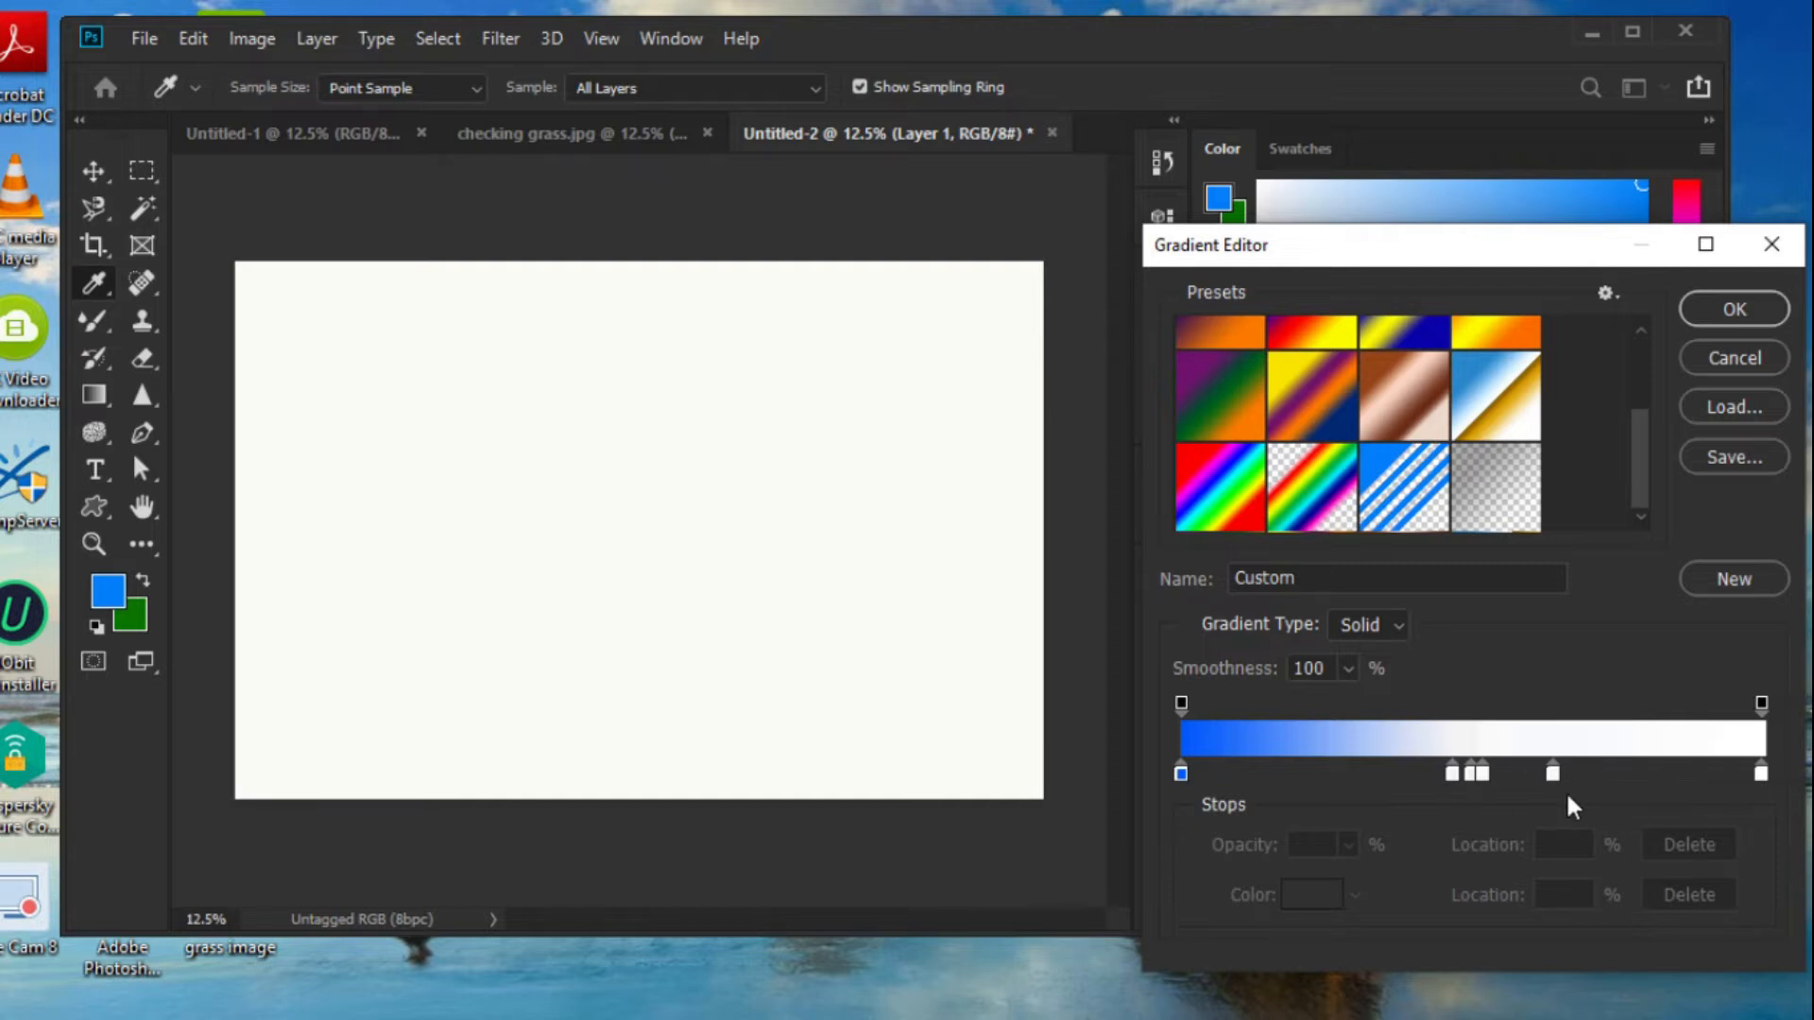
left_click(1180, 775)
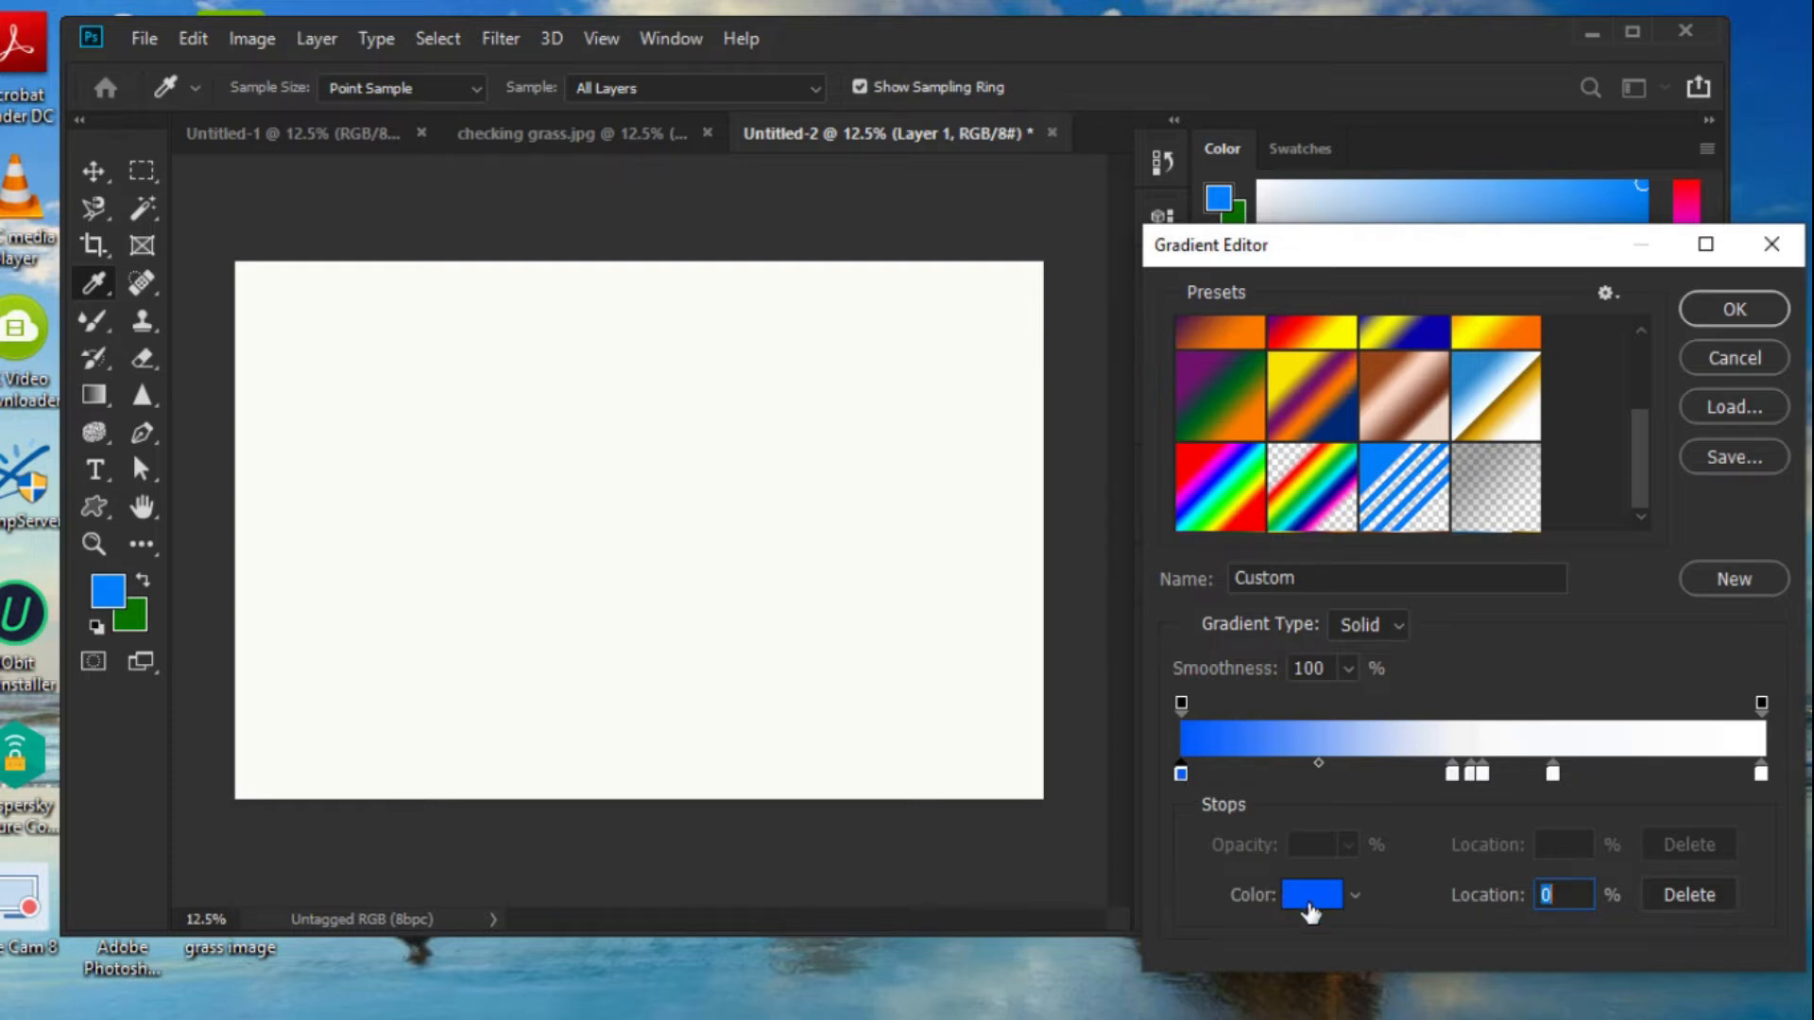
left_click(1317, 895)
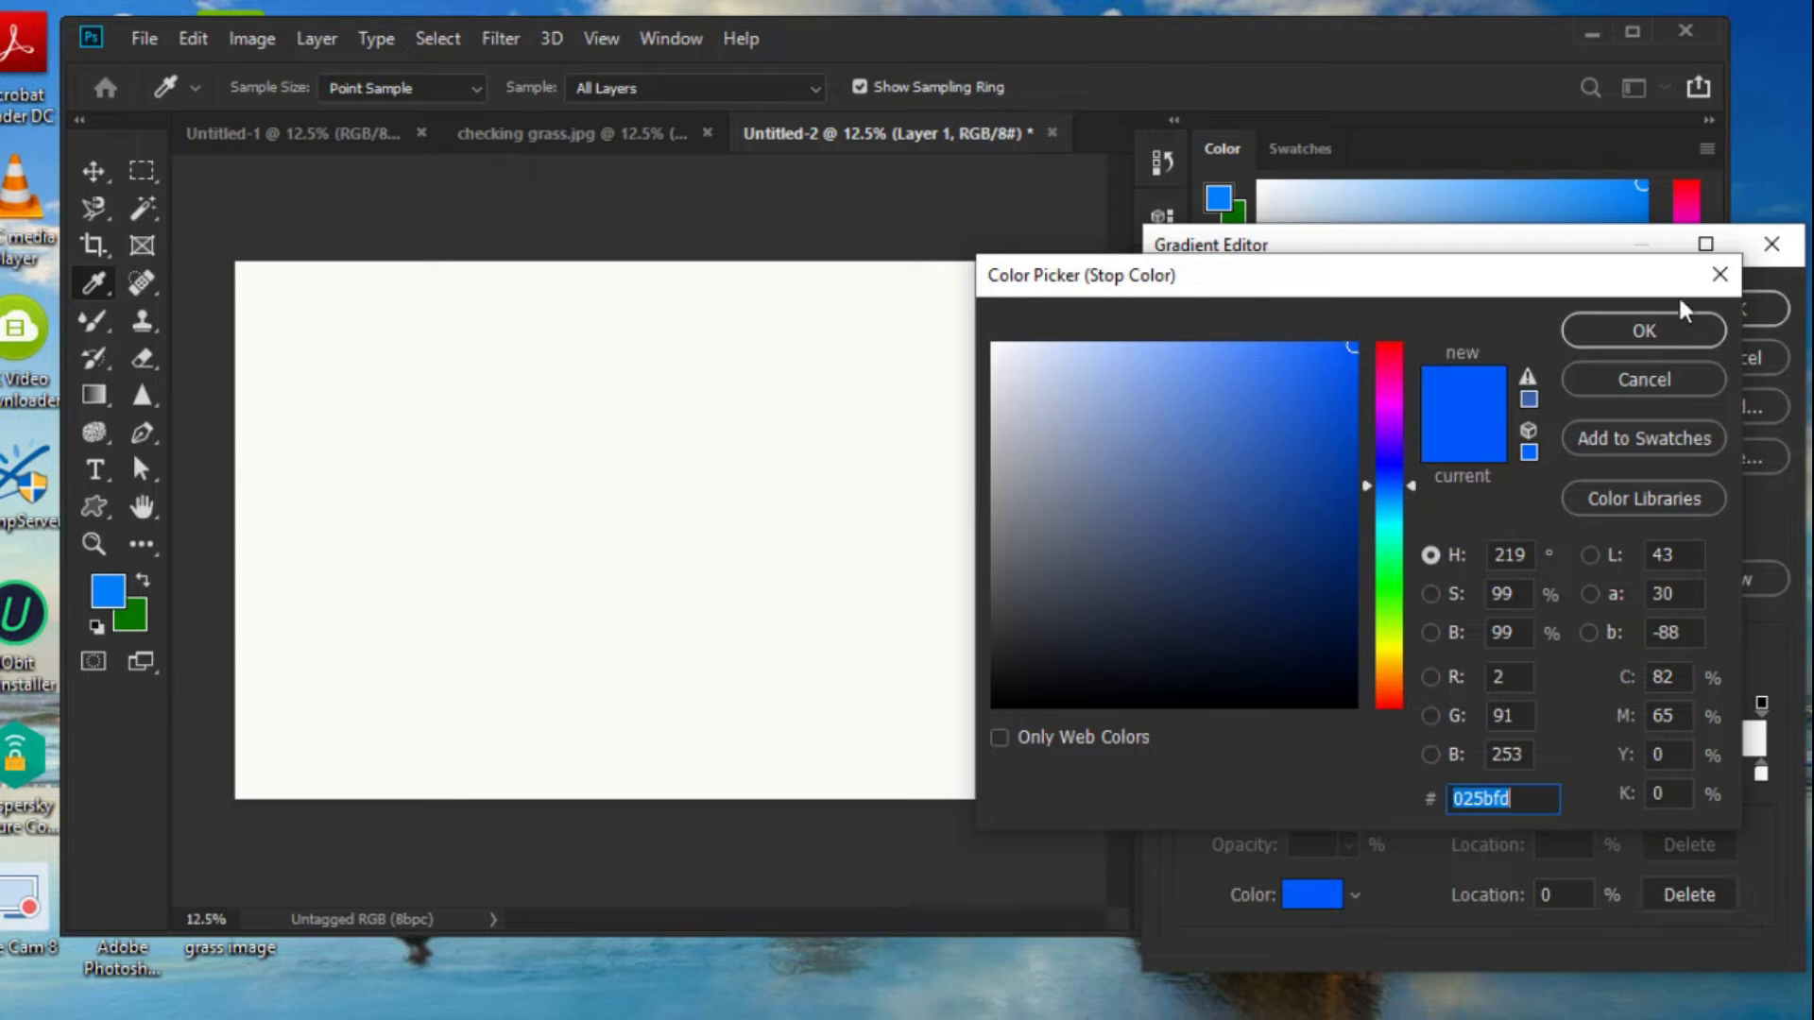
left_click(1719, 274)
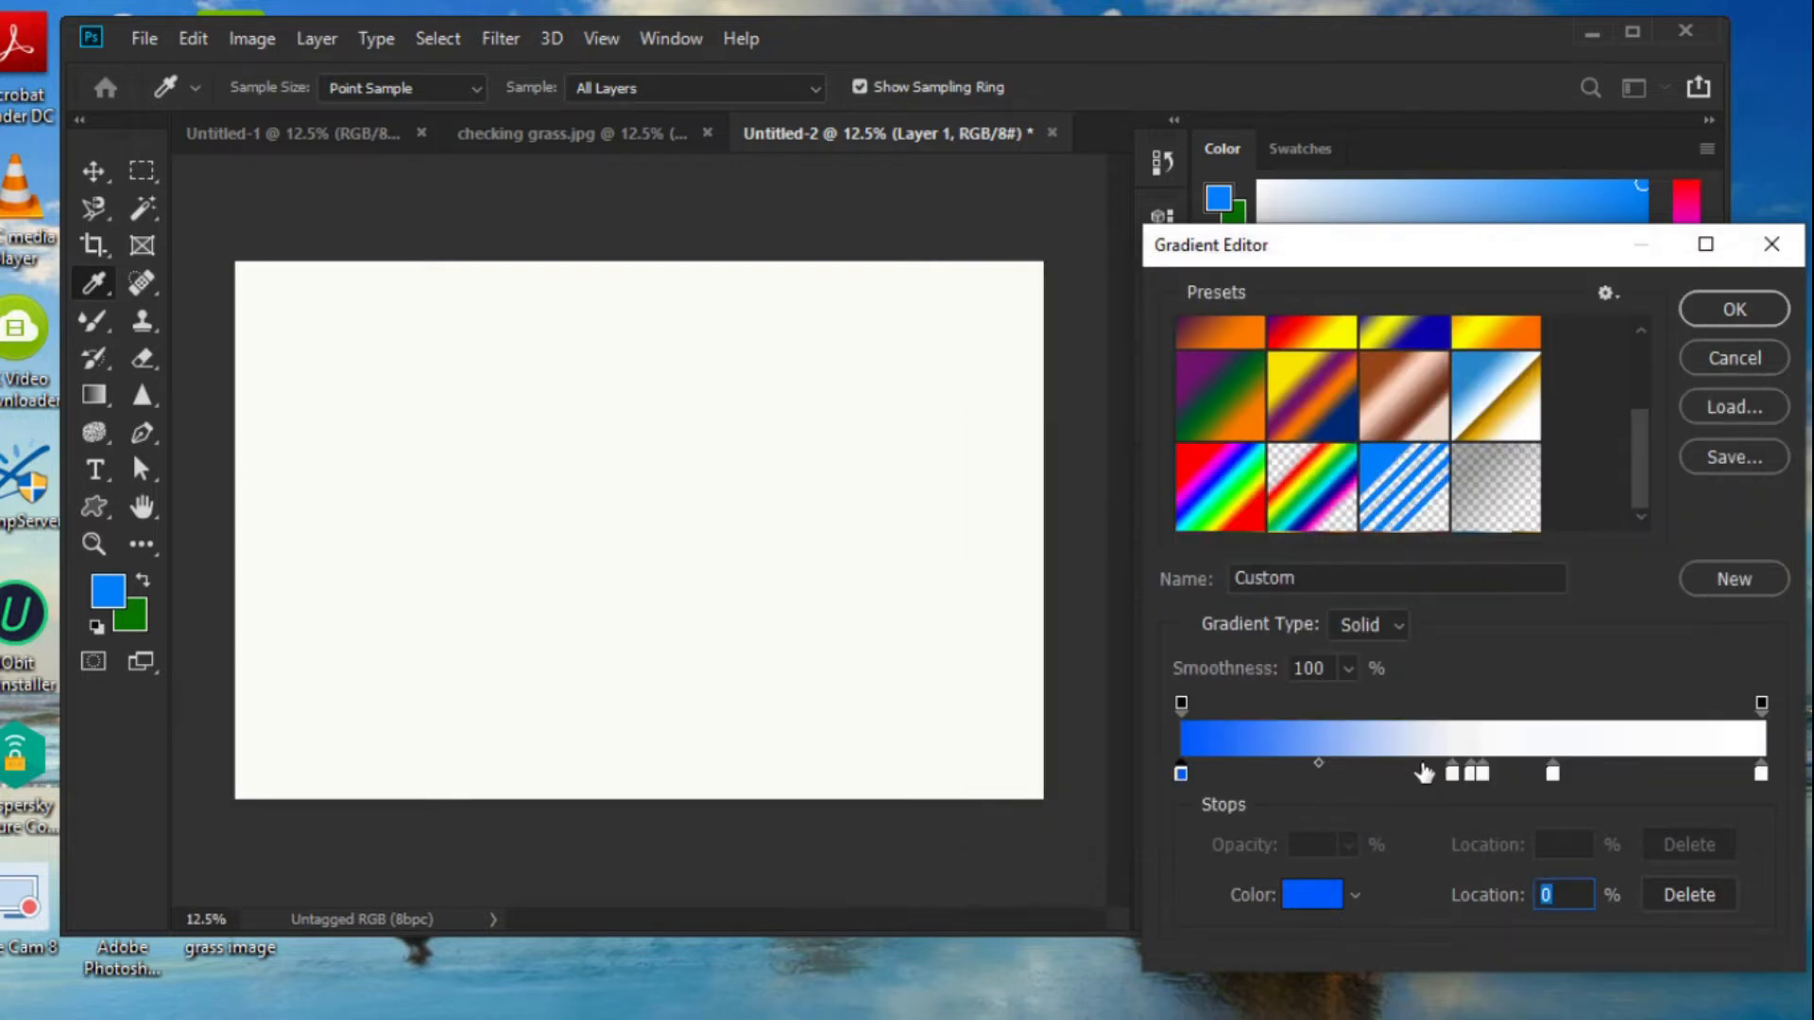
left_click(1451, 773)
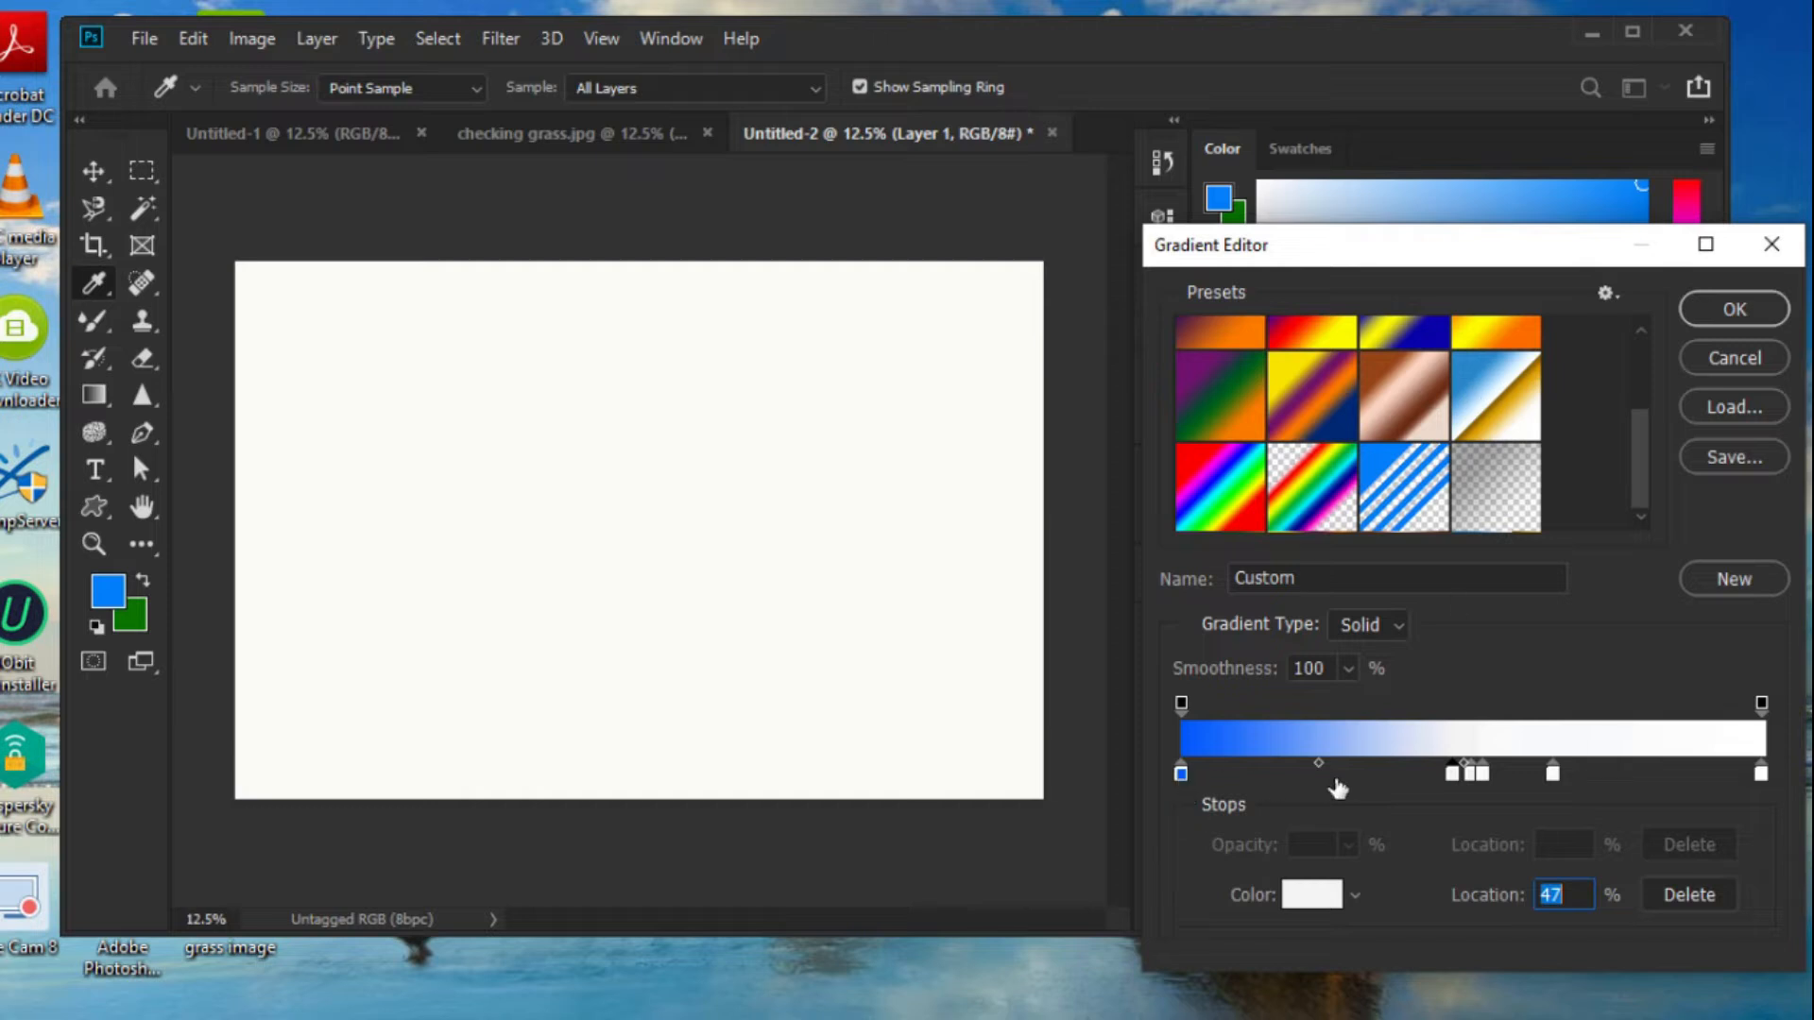
Accept the custom blue-to-white gradient and fill Layer 1 with it linearly from the canvas's top edge to its bottom edge.
left_click(1736, 311)
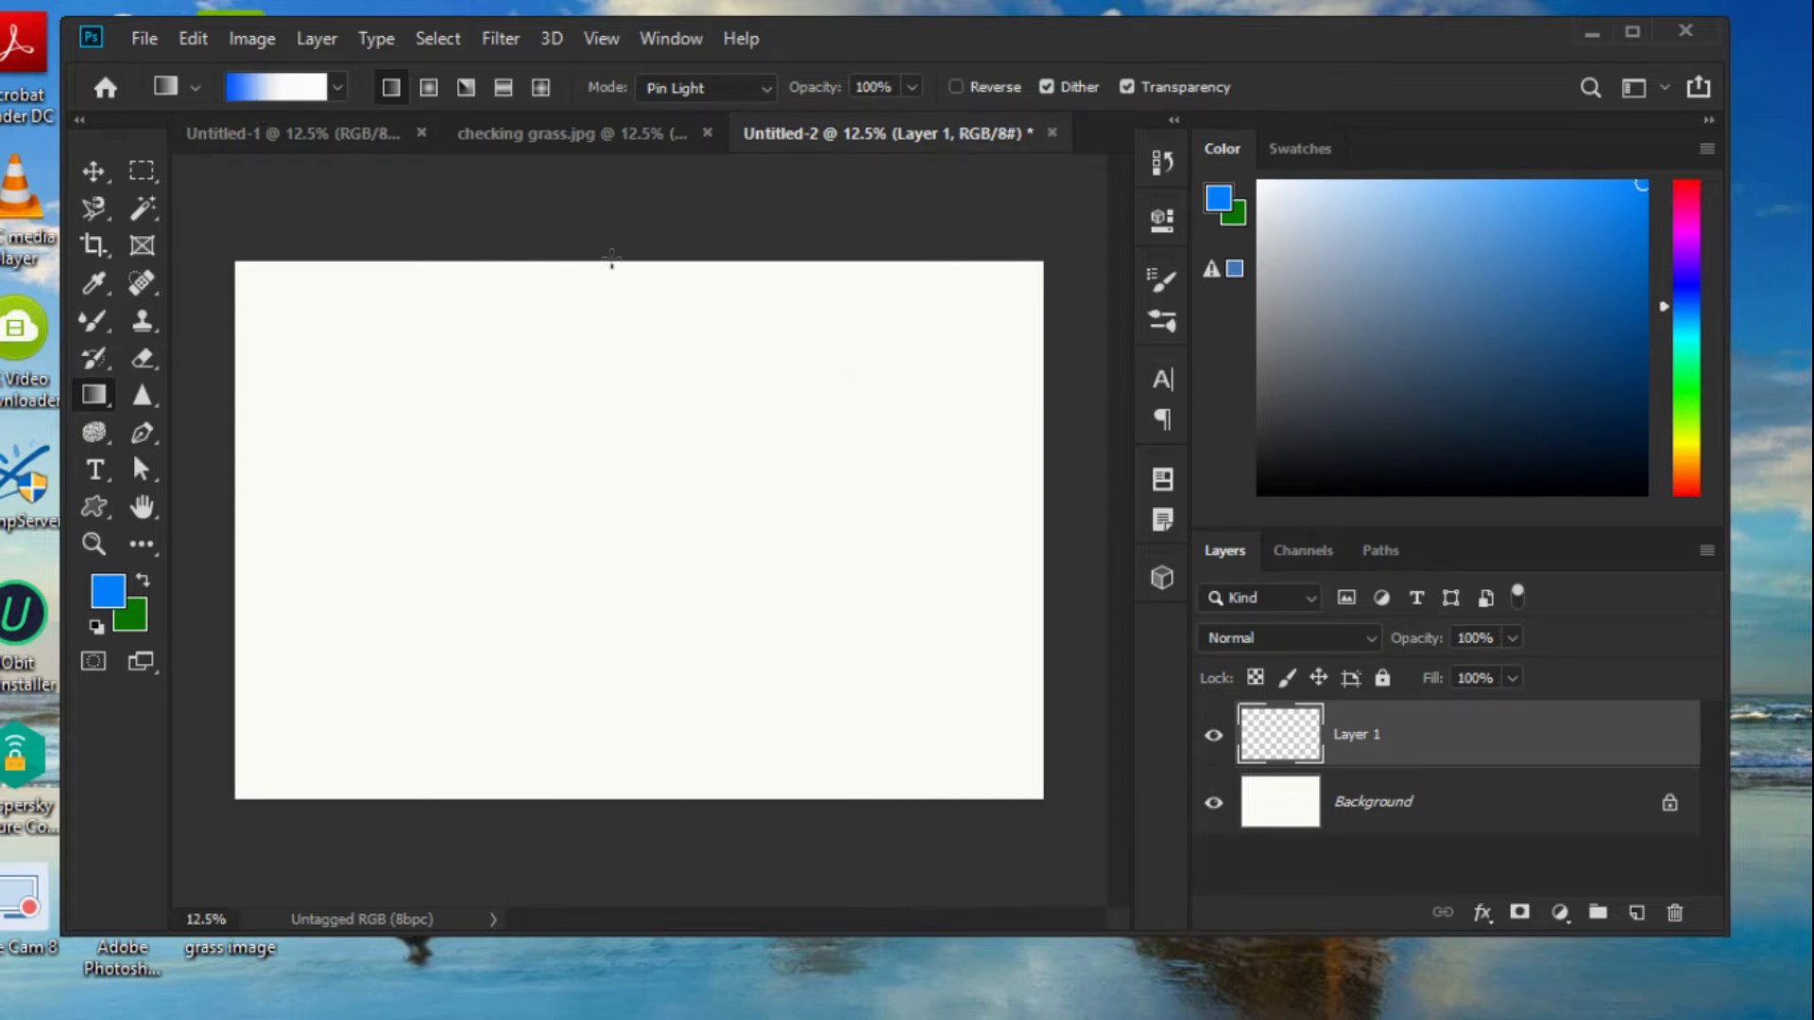
left_click_drag(610, 254, 613, 804)
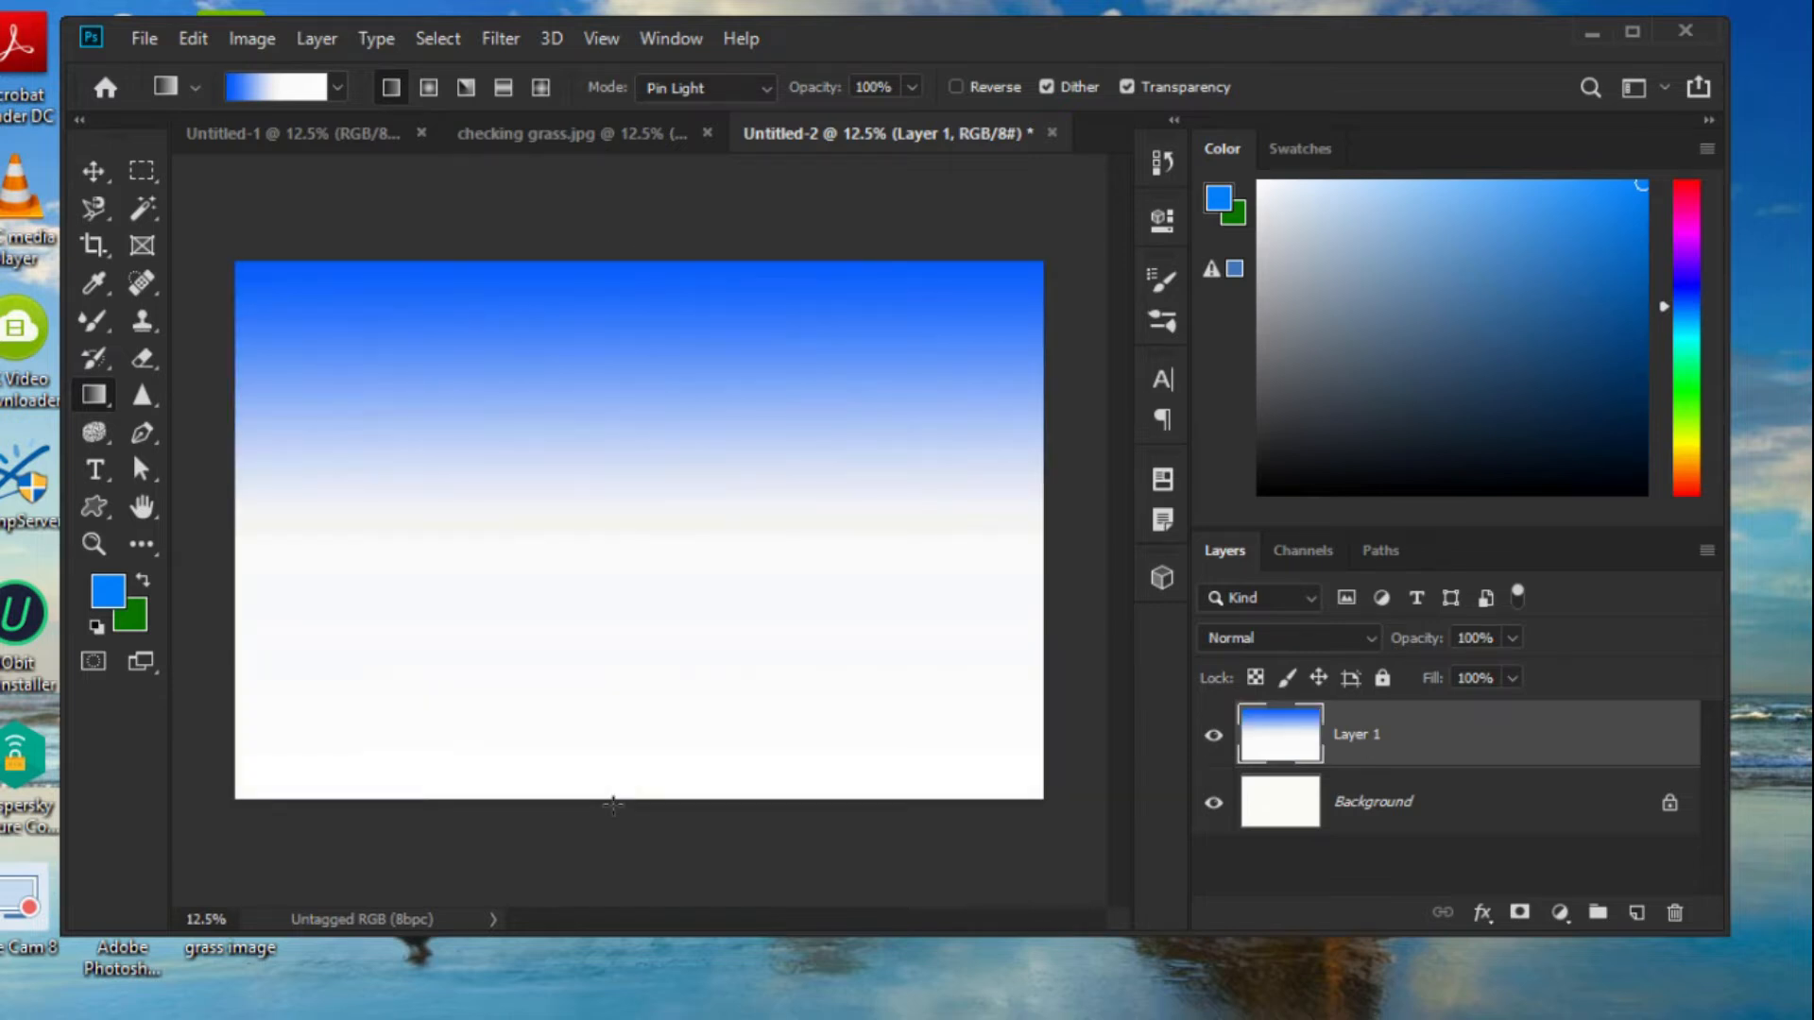
left_click(96, 174)
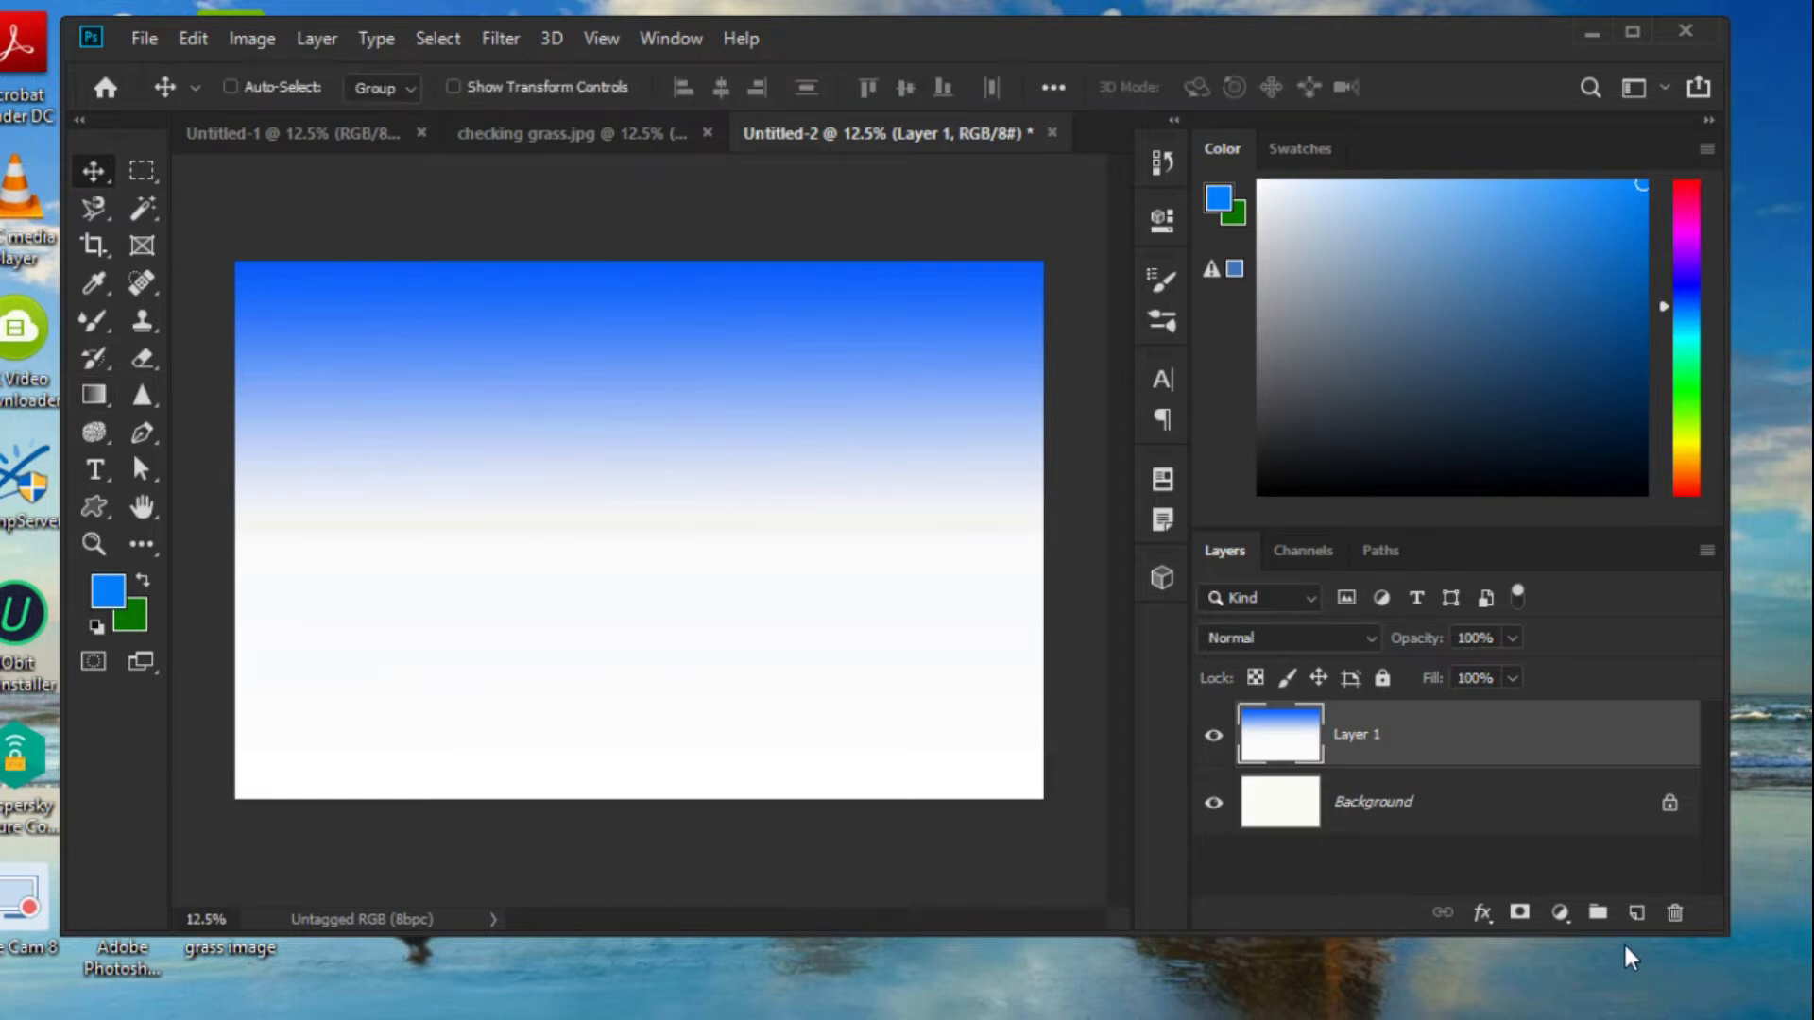
On a new layer, select a full-width rectangular strip along the canvas's bottom edge, fill it with the green background color, and deselect.
left_click(1629, 914)
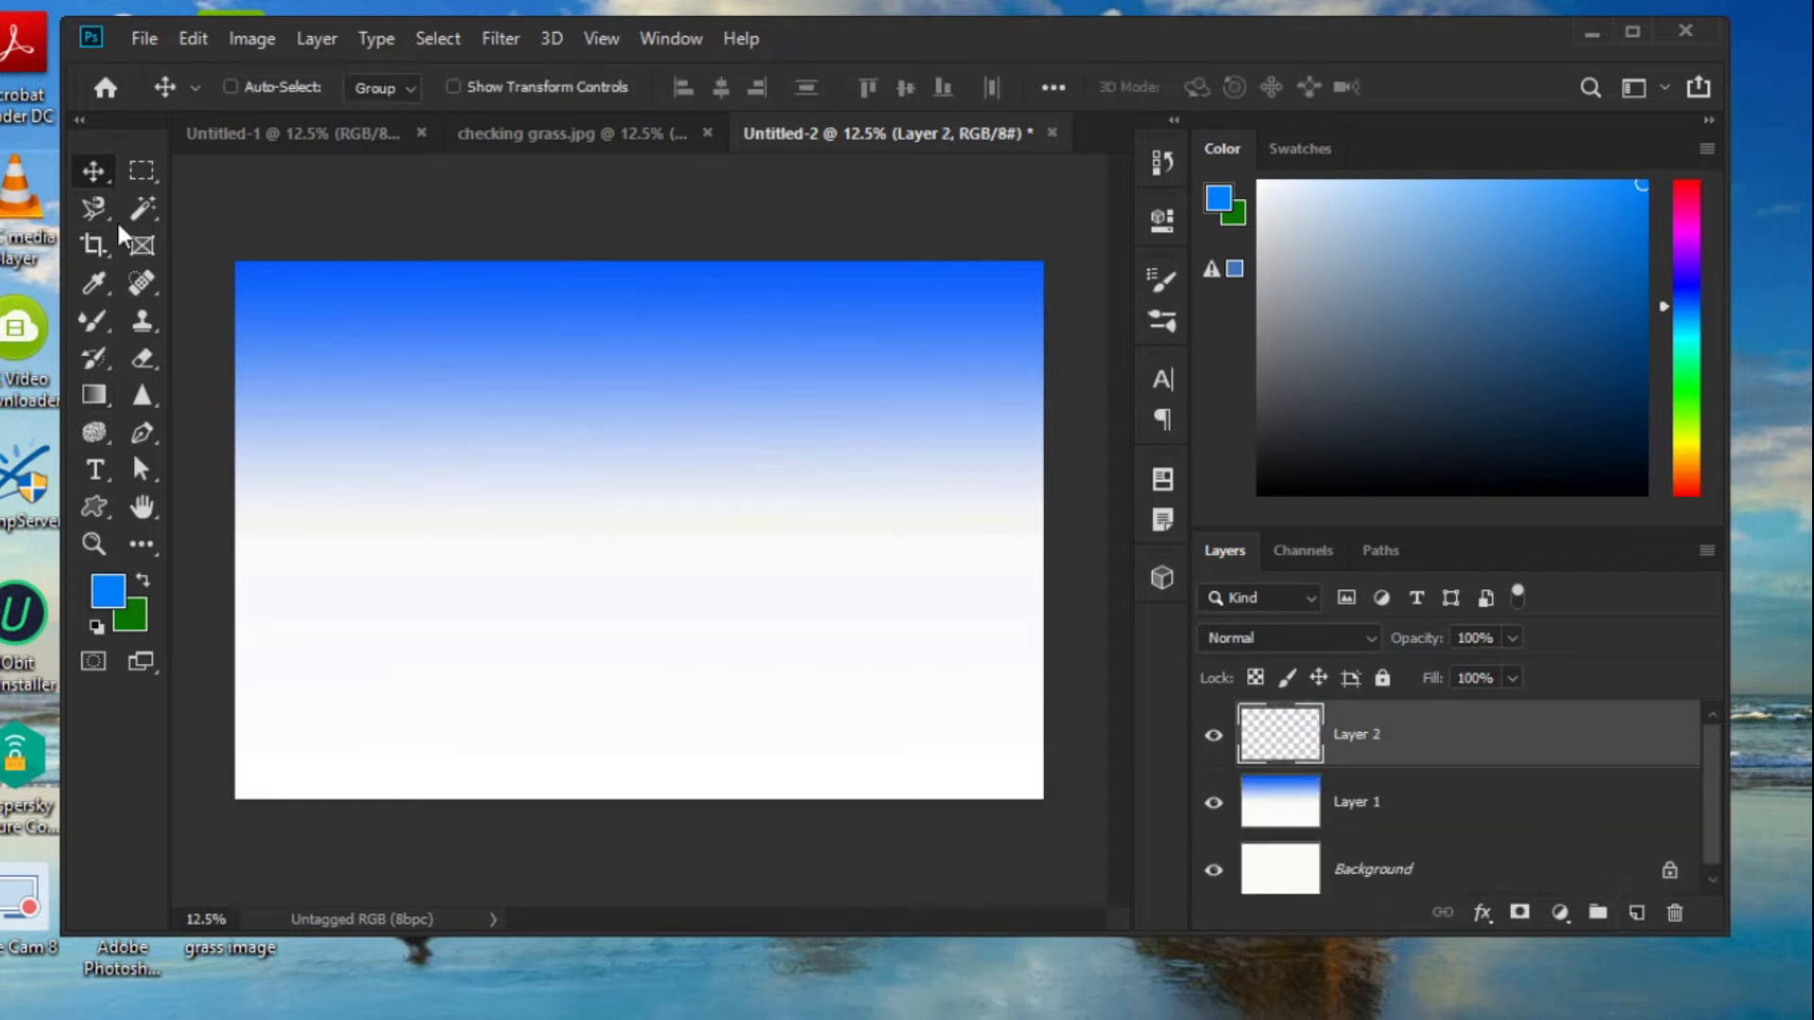
left_click(144, 168)
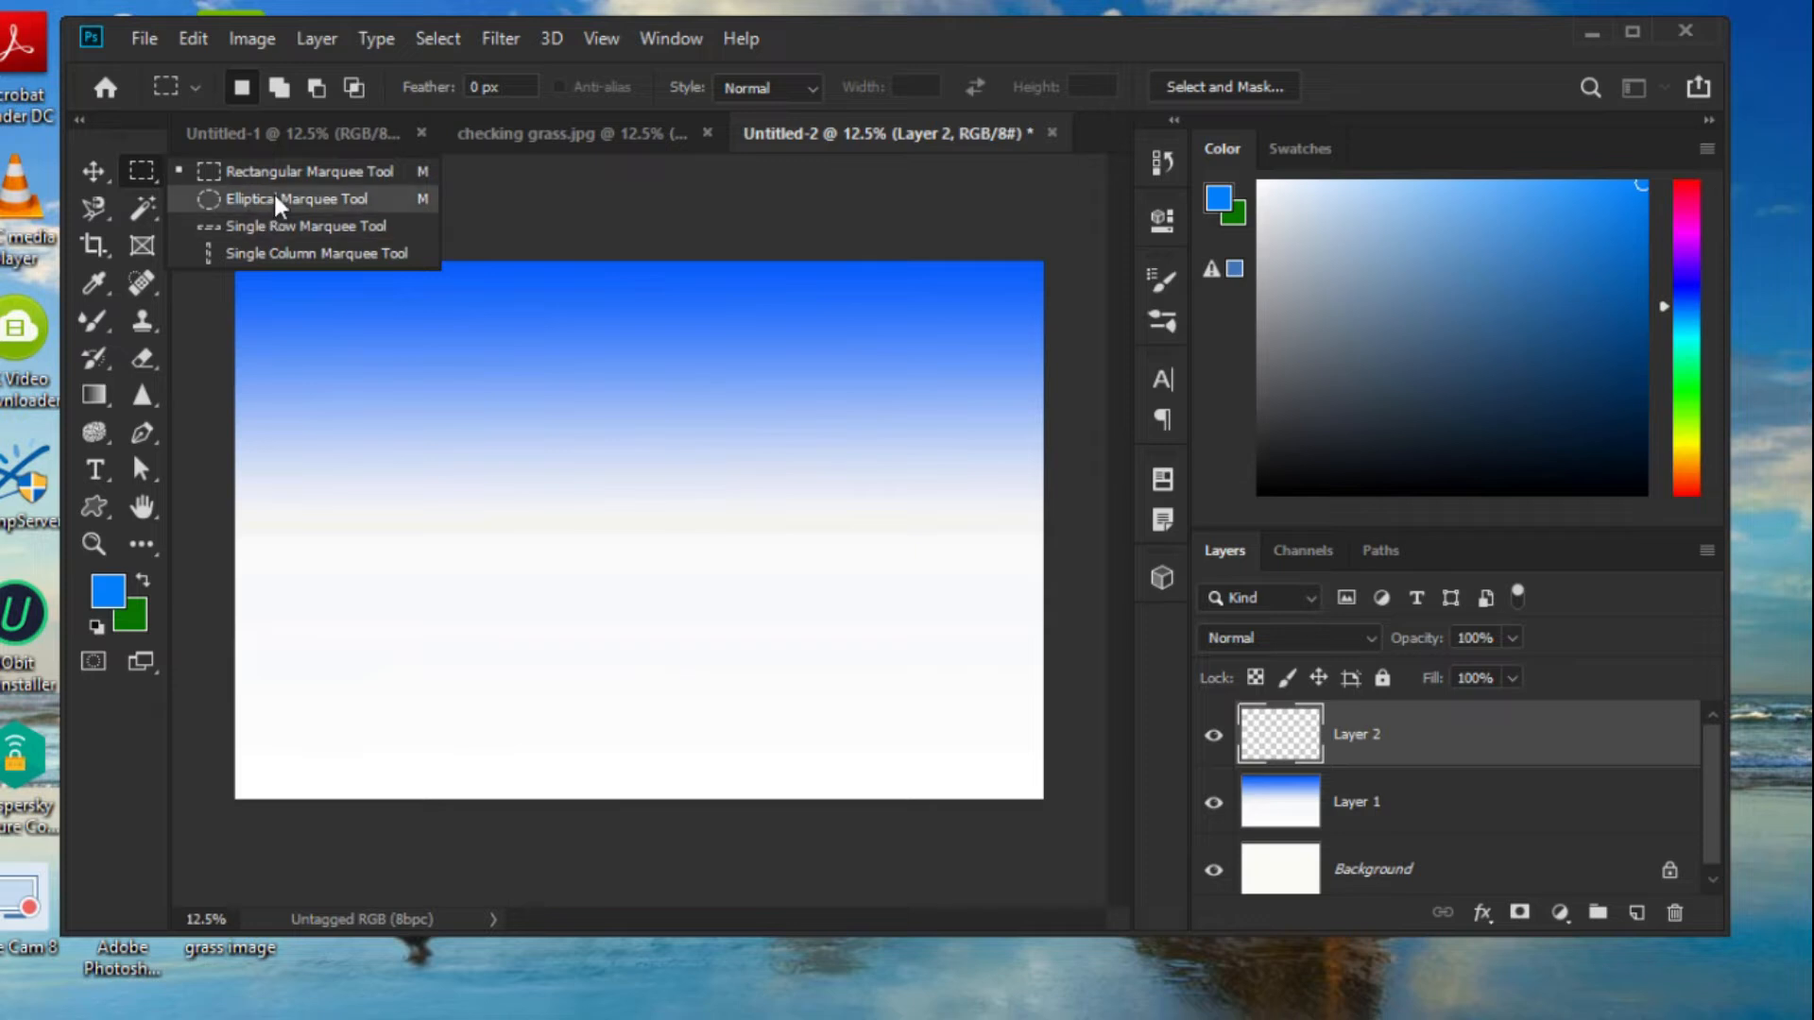
left_click(281, 180)
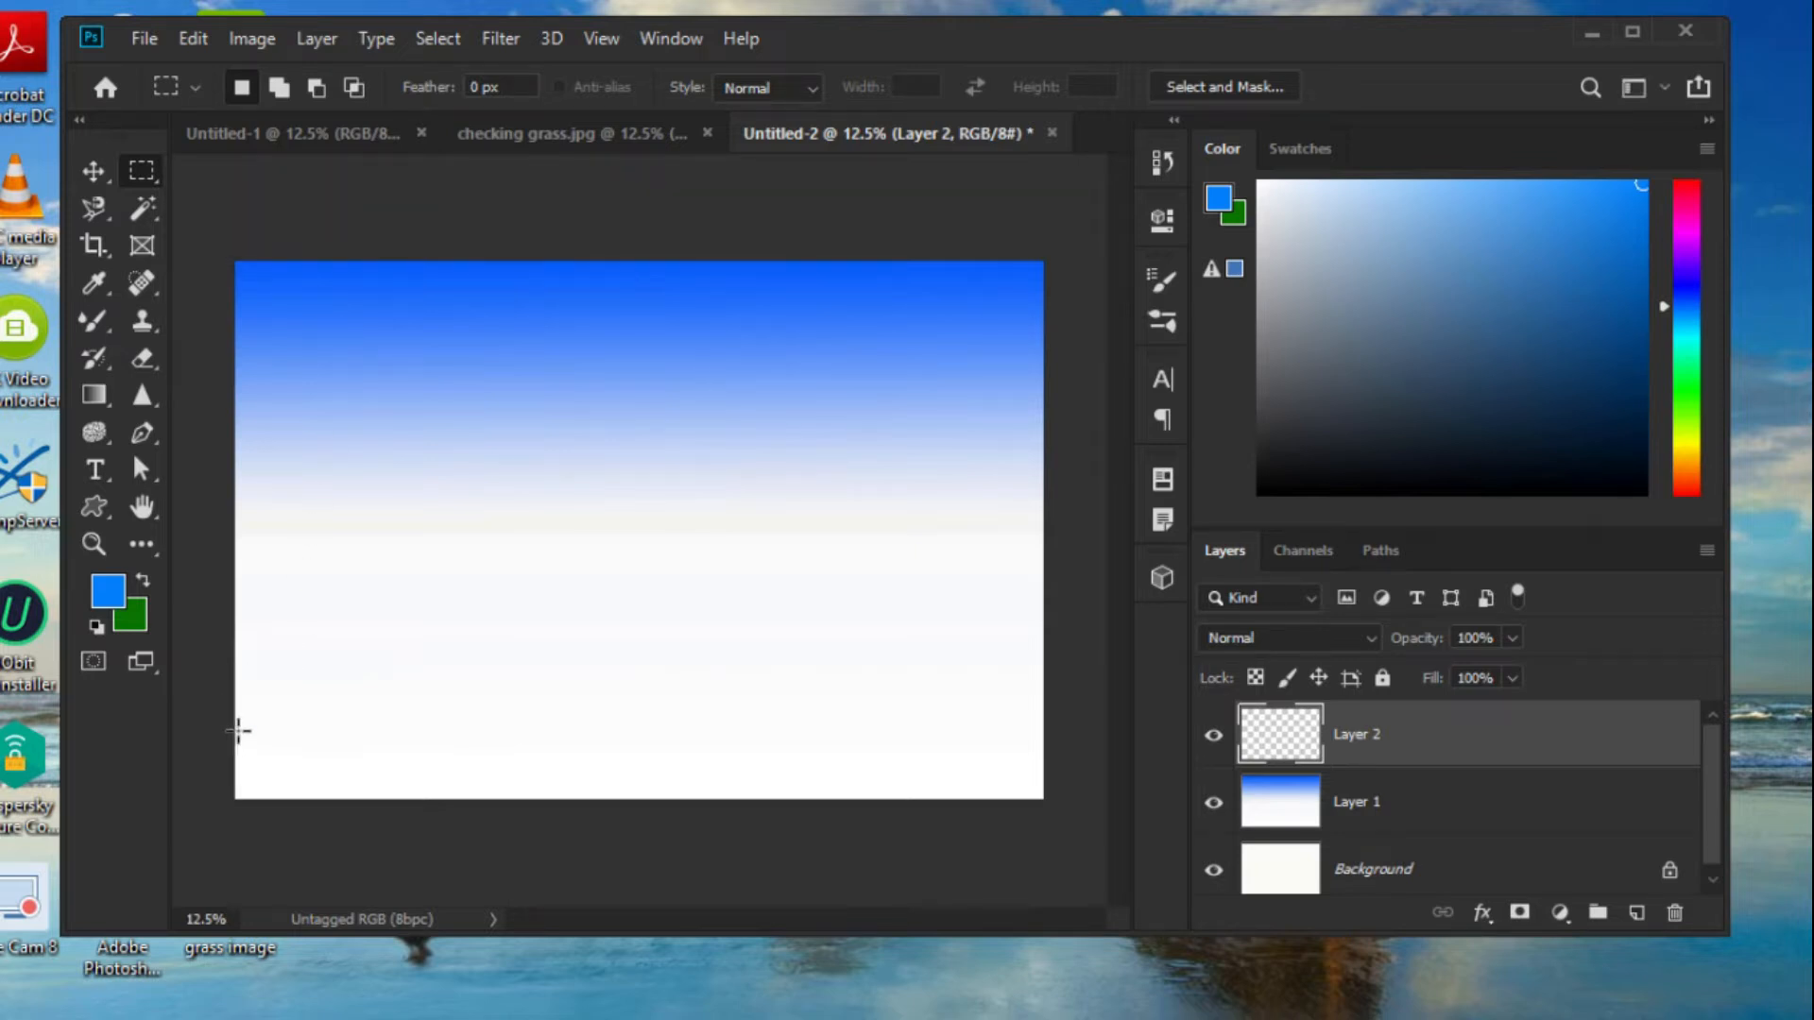
left_click_drag(236, 739, 1047, 828)
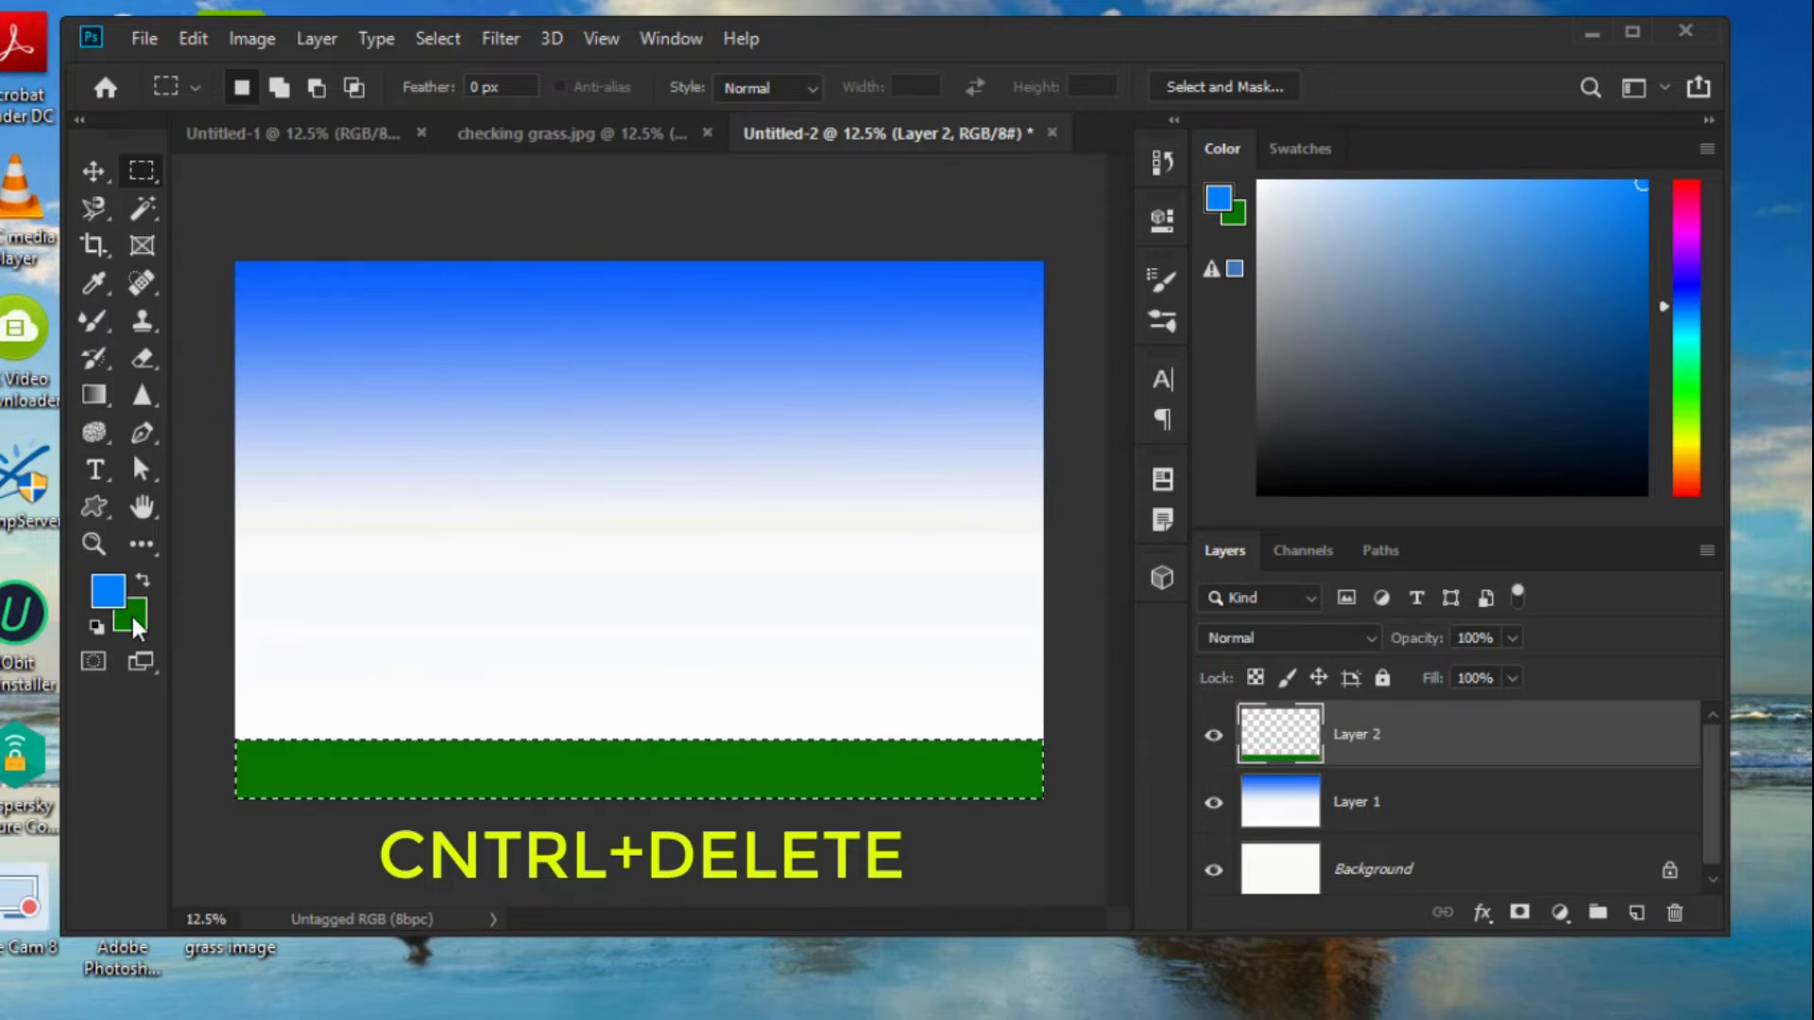
key("ctrl+d")
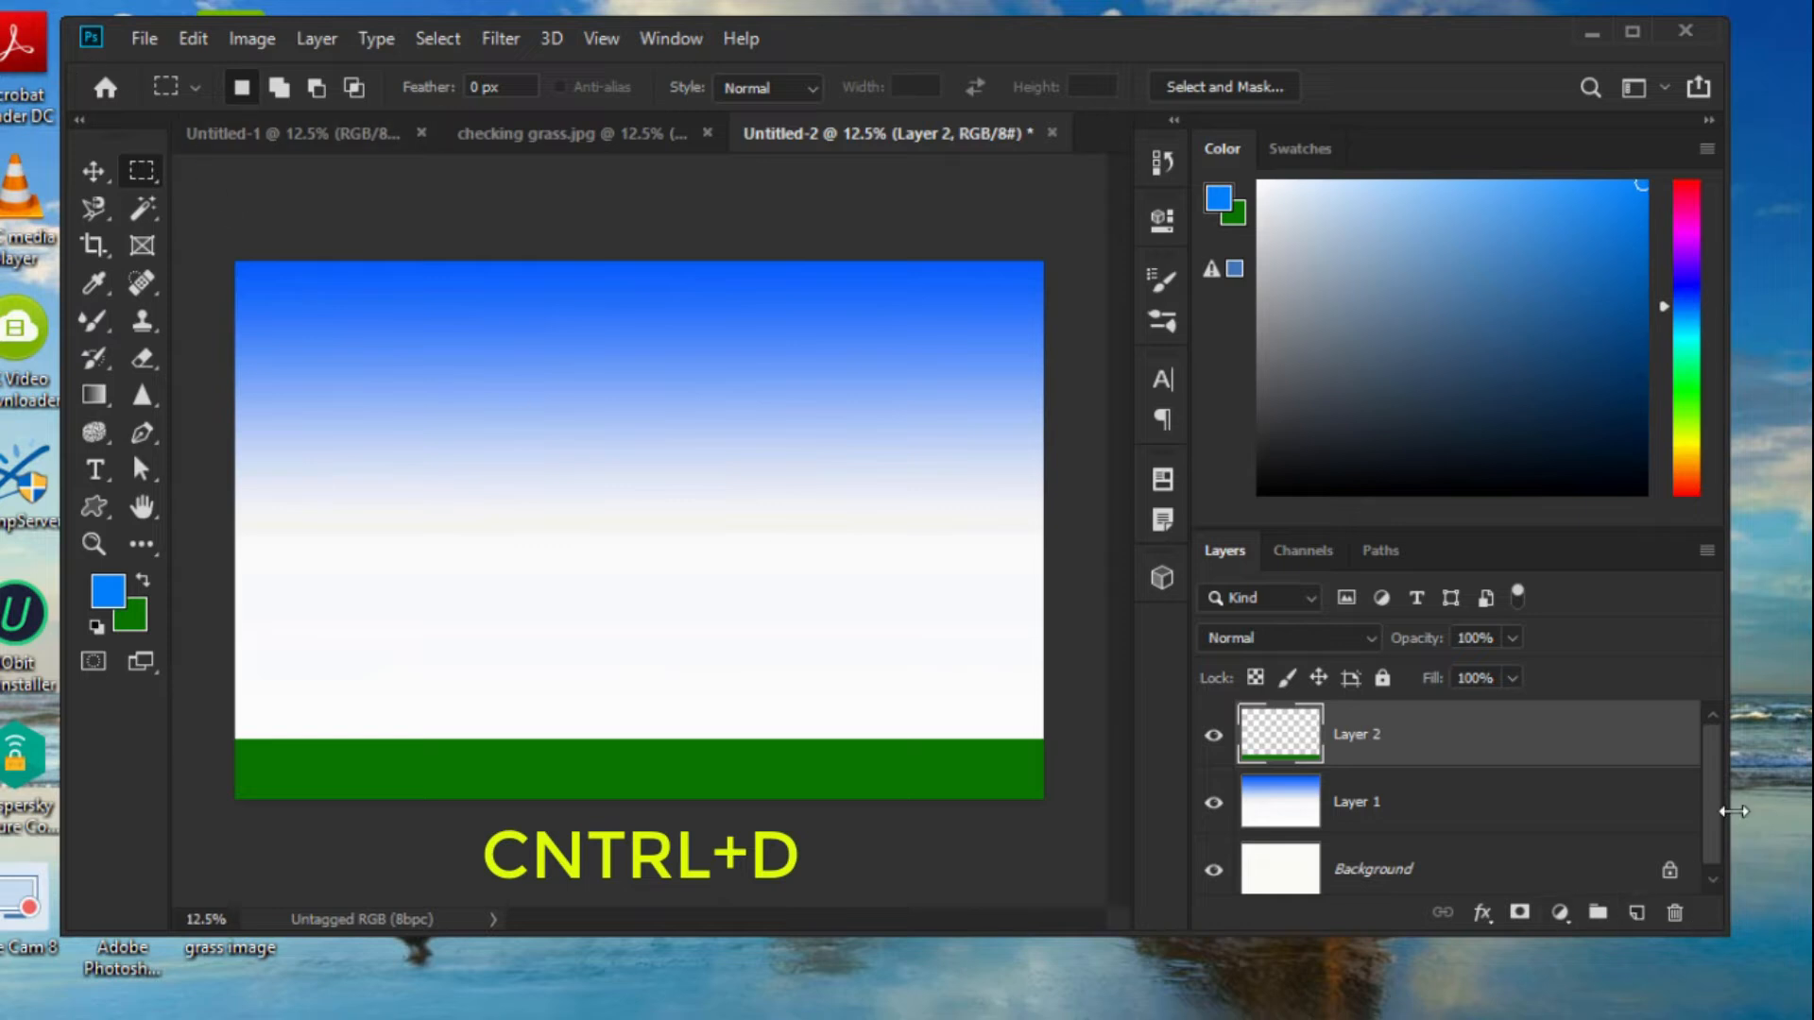
Set the opacity of the green strip's layer to 75%.
left_click(1512, 639)
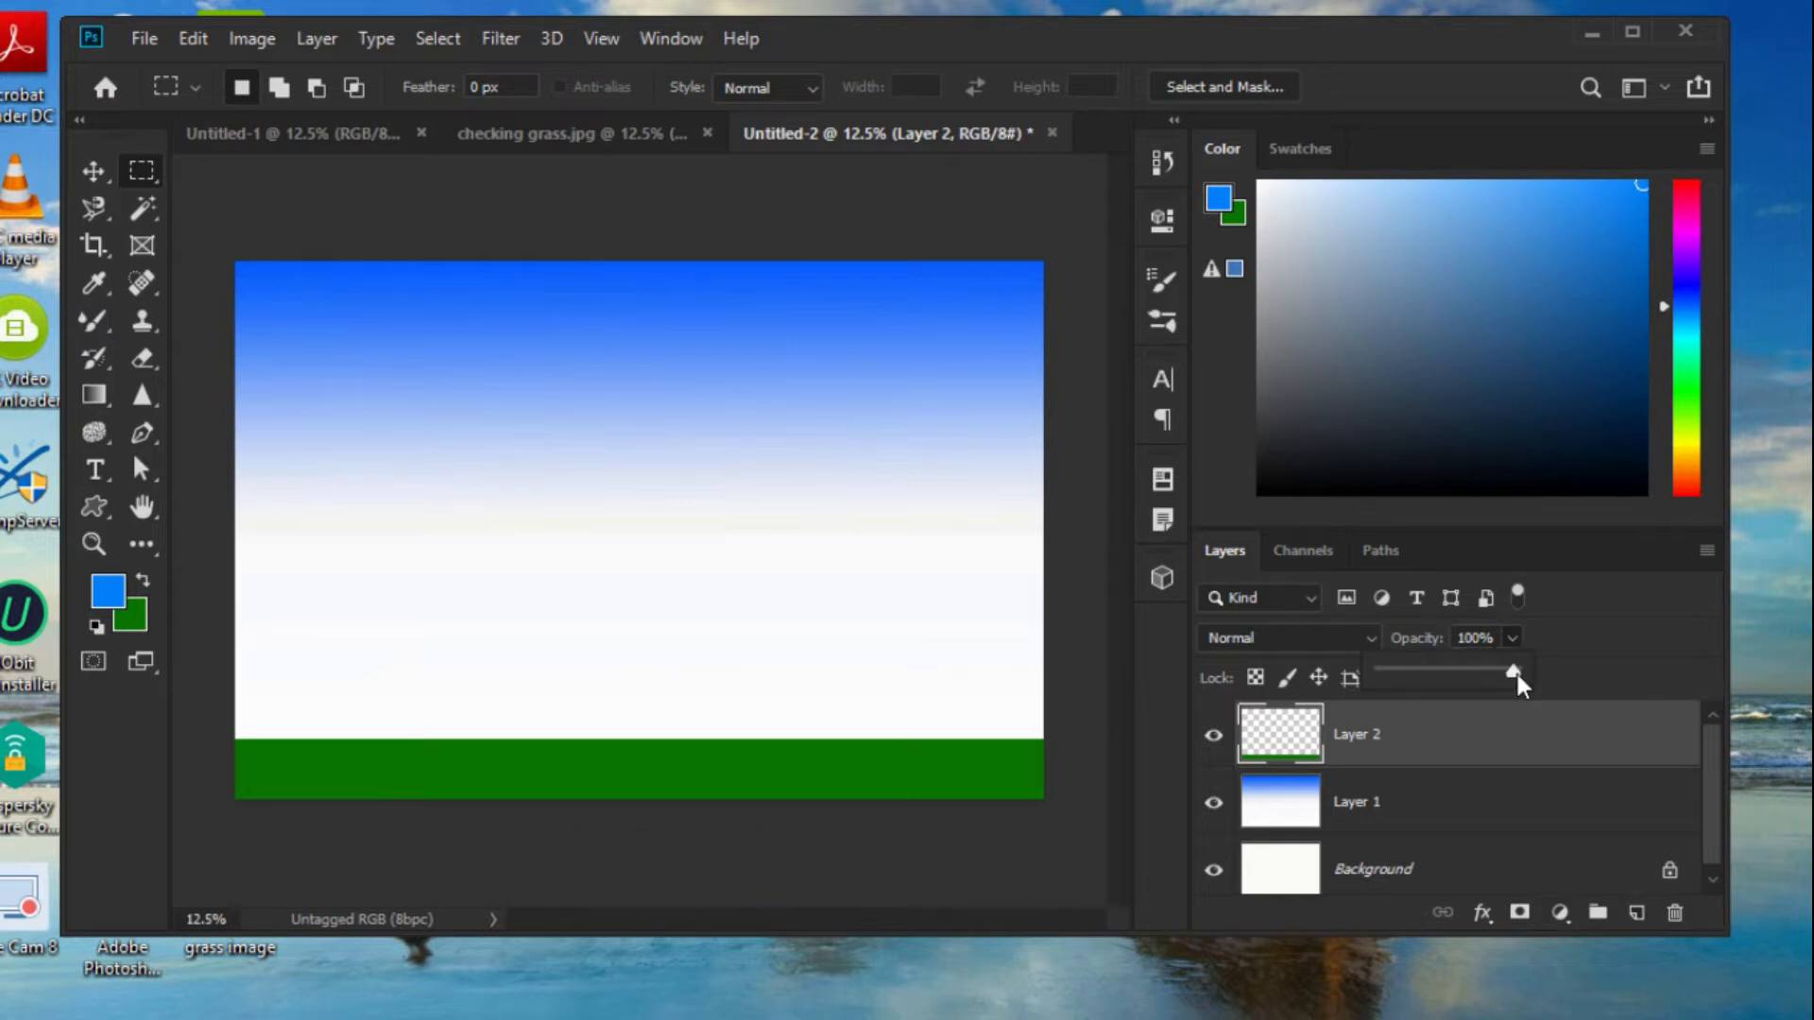
left_click_drag(1512, 676, 1483, 680)
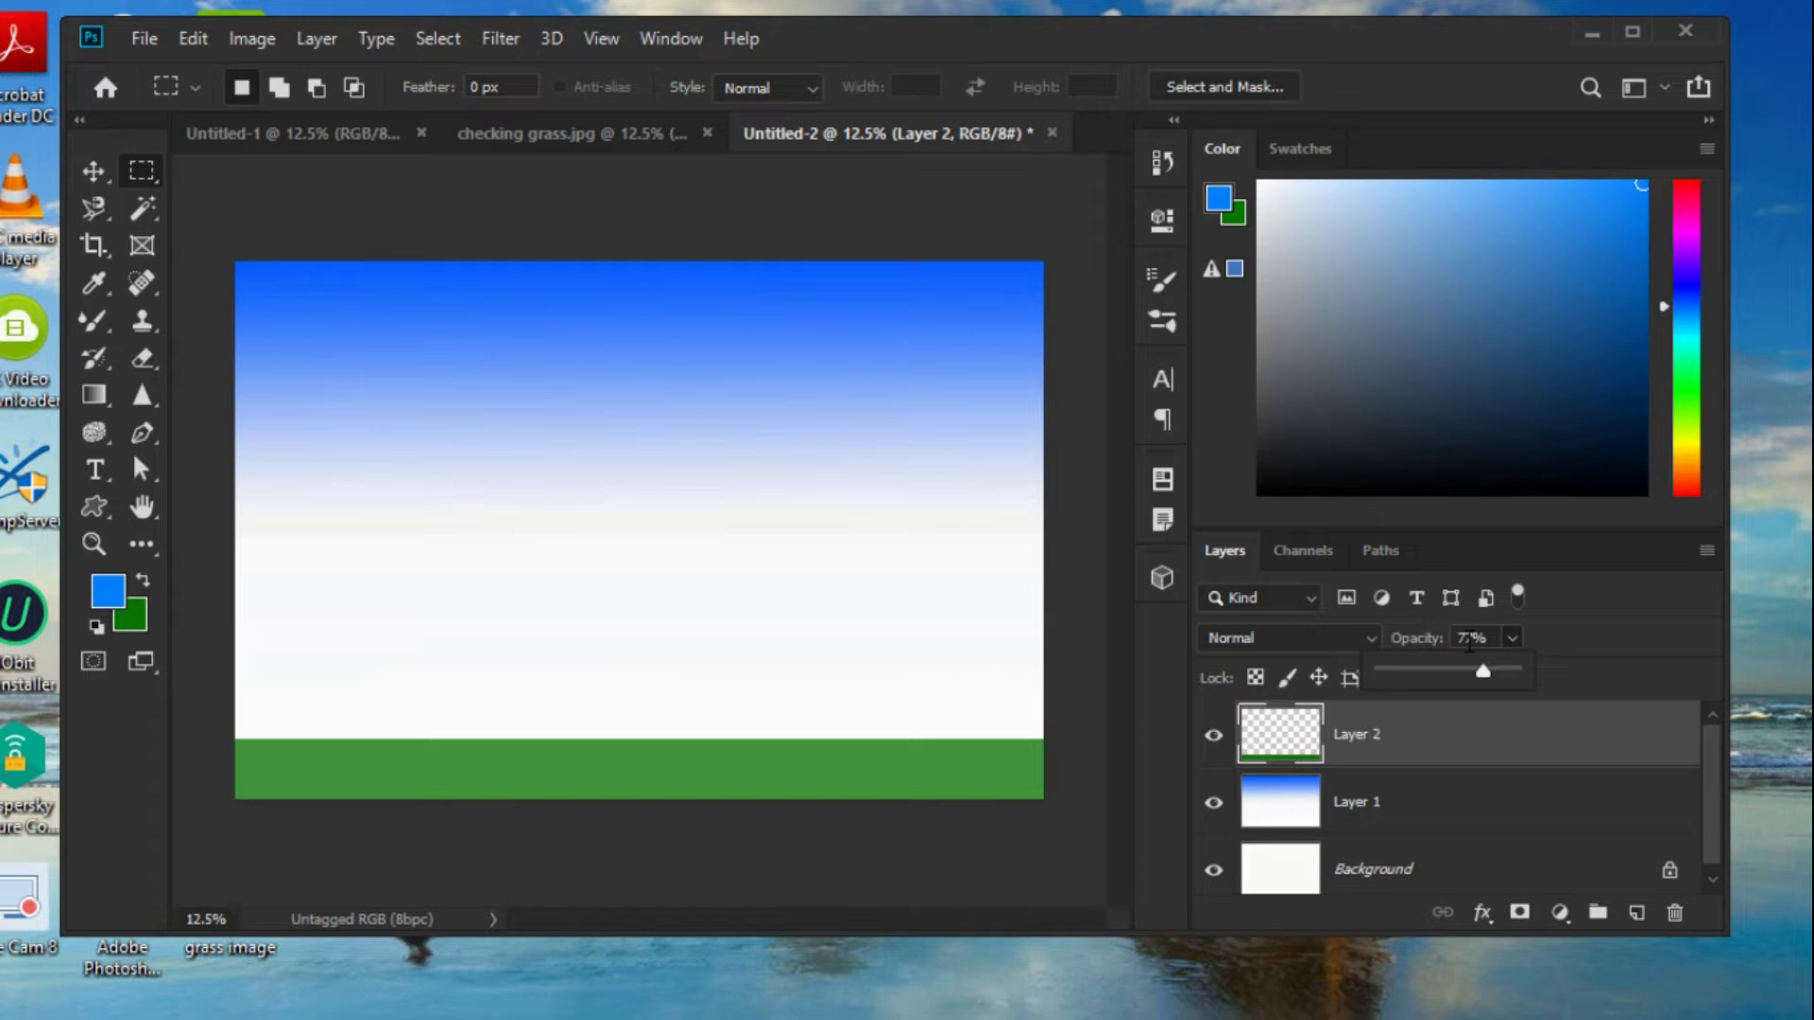
left_click(1469, 639)
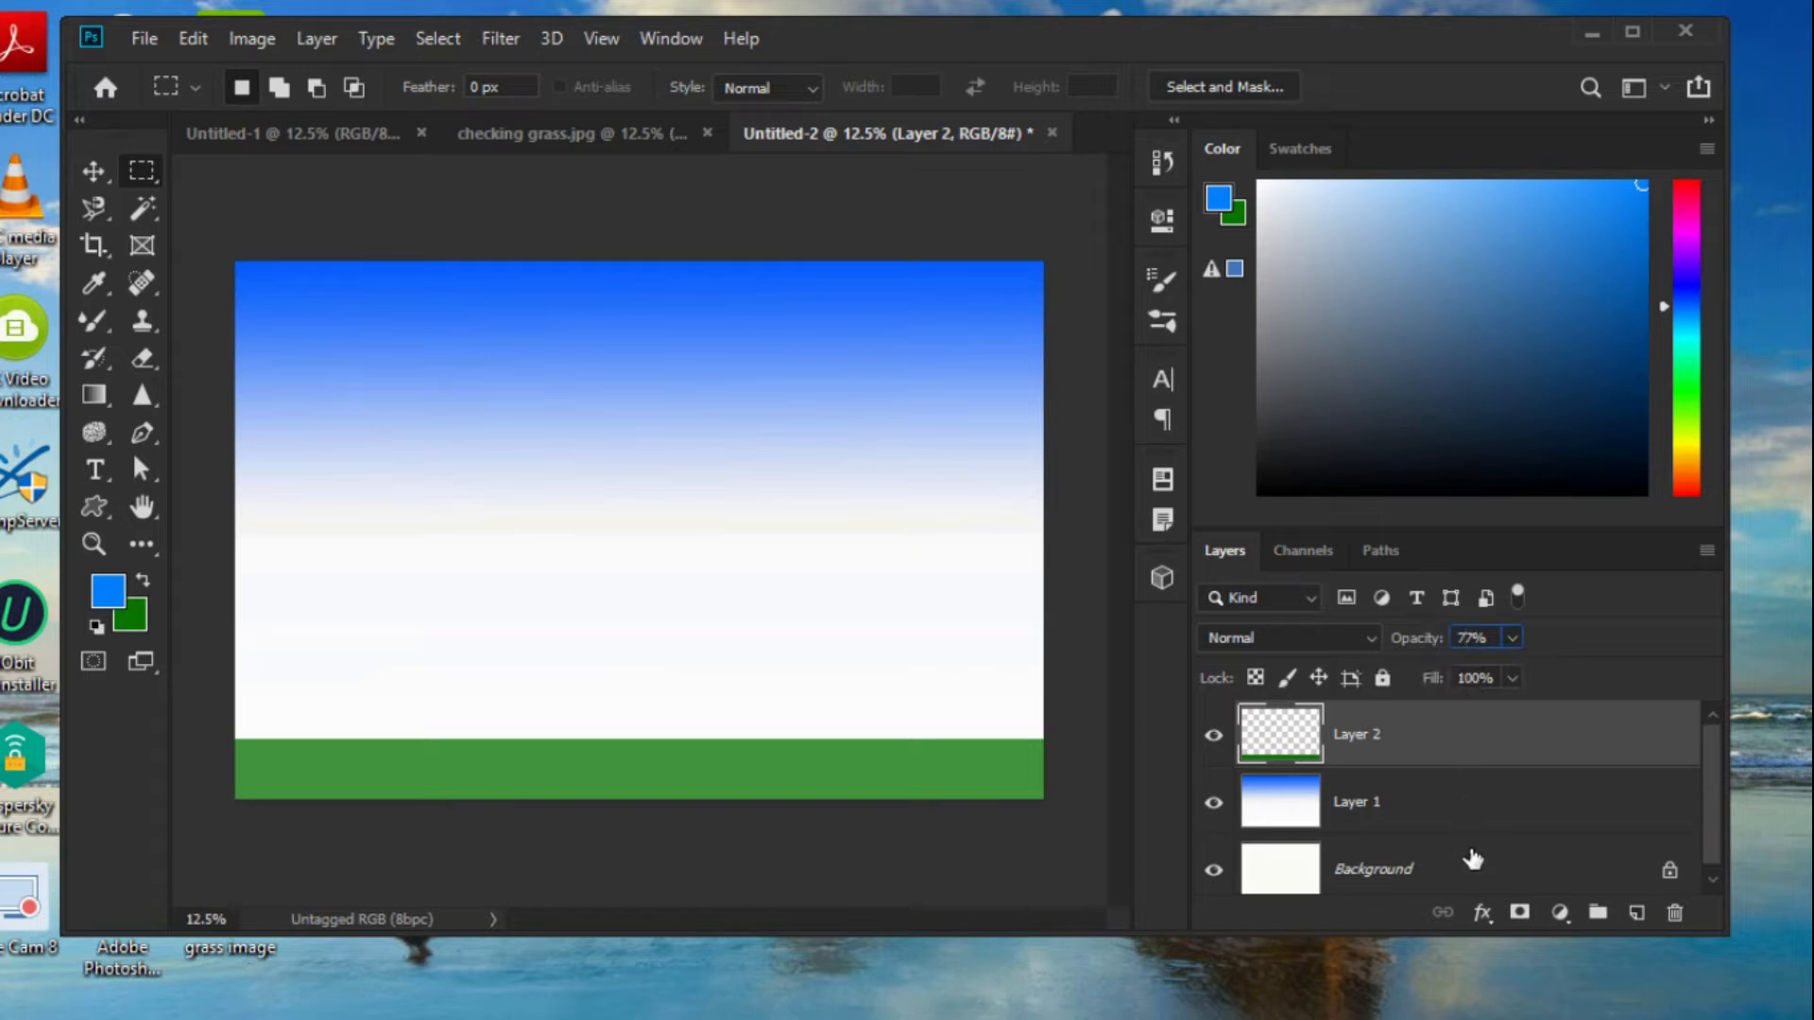
key("Delete")
type("5")
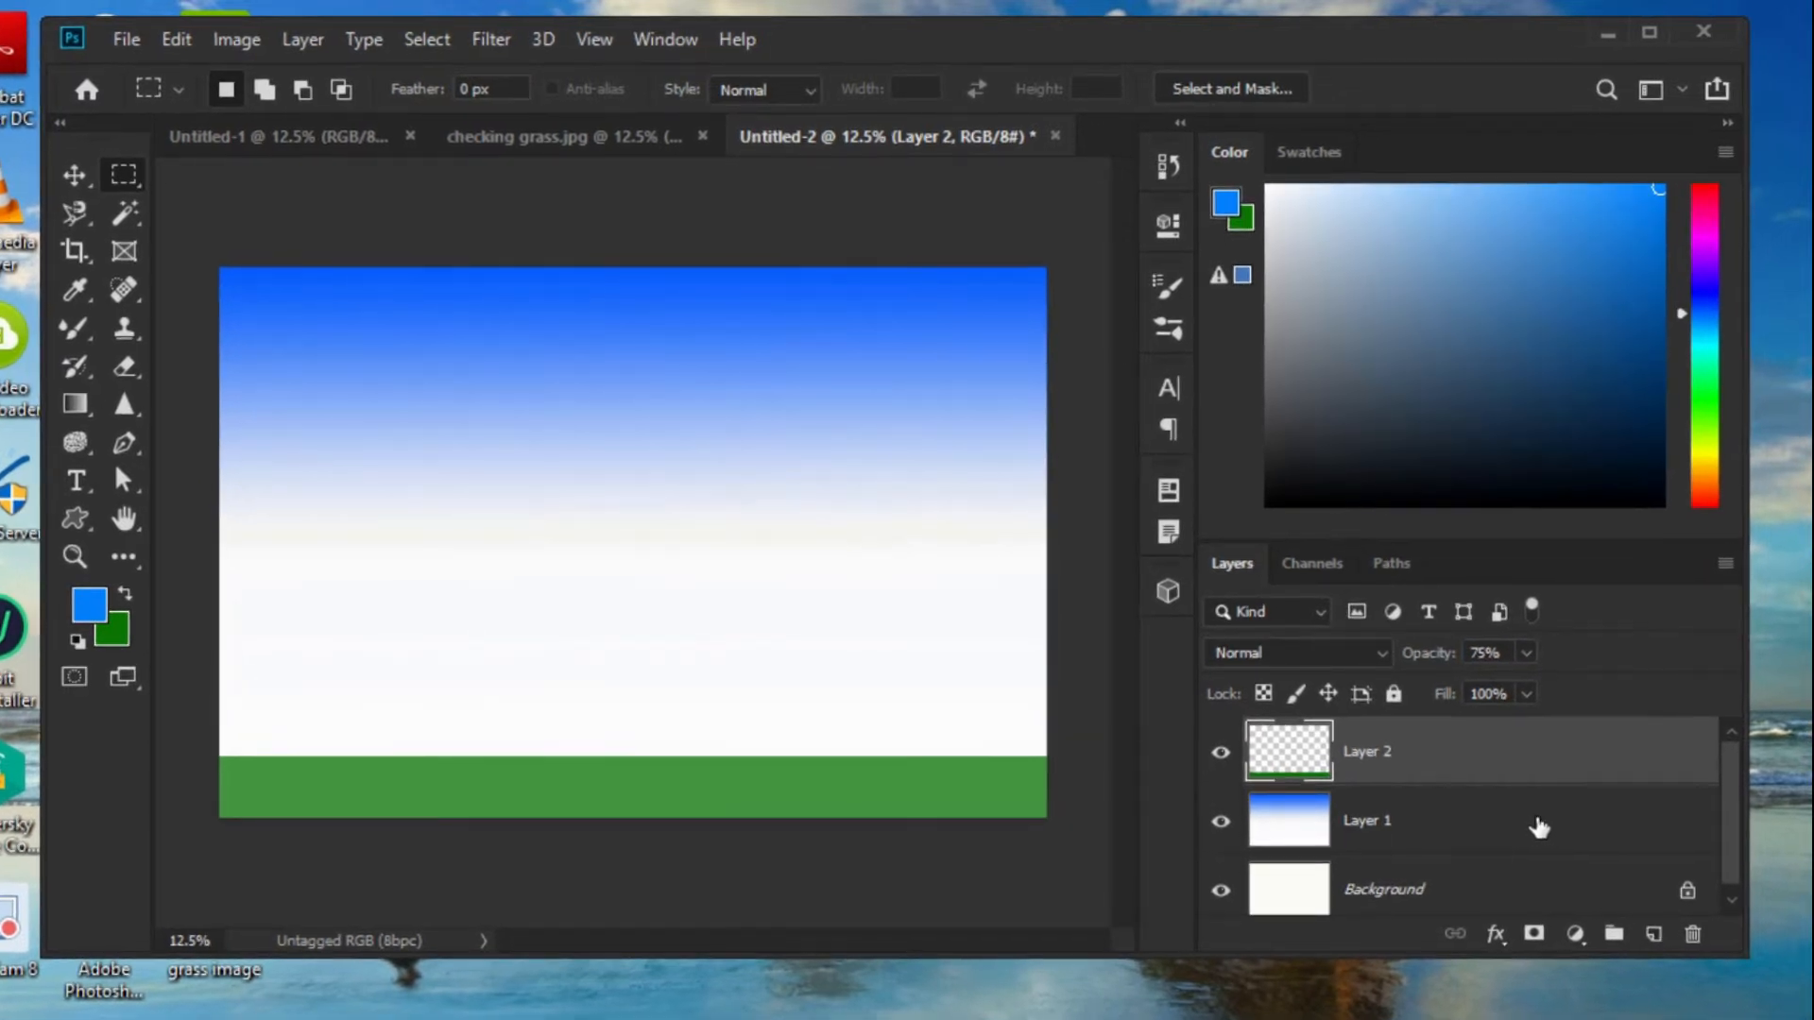
Add a layer directly above the gradient layer and render a 22: Palm Tree on it with the Tree filter.
left_click(1540, 827)
left_click(1652, 934)
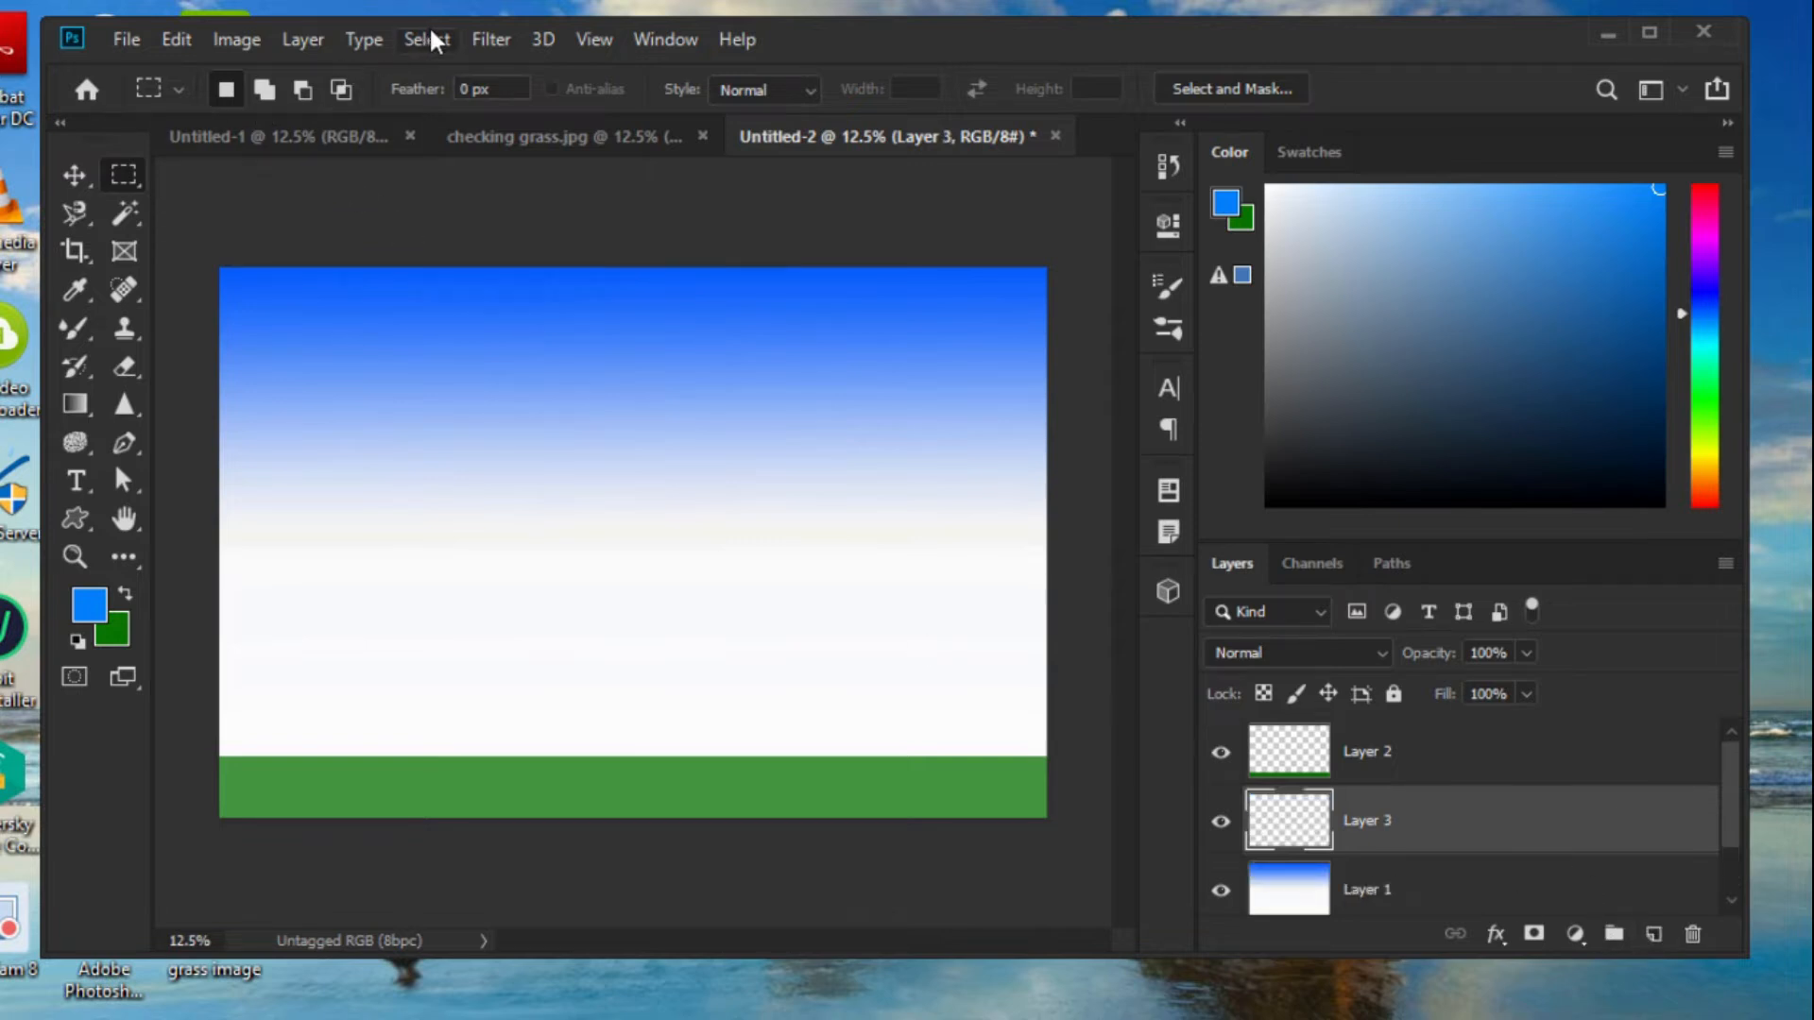
left_click(480, 40)
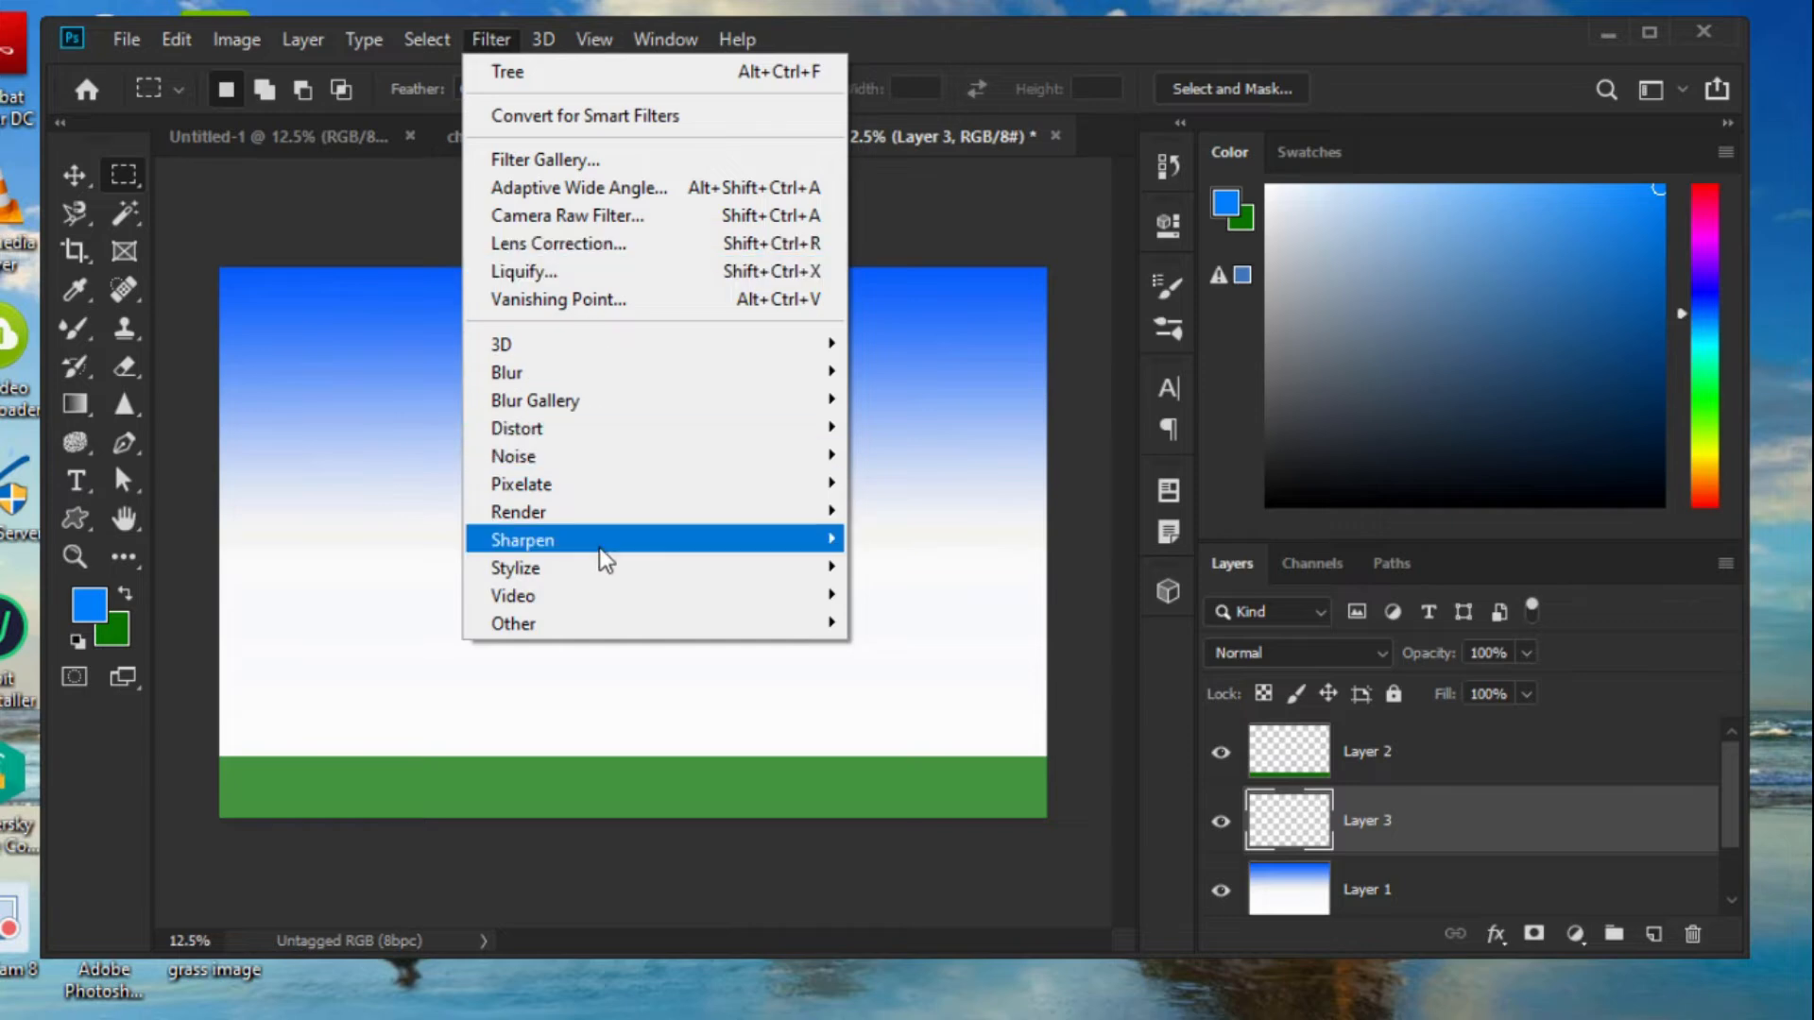
mouse_move(587, 519)
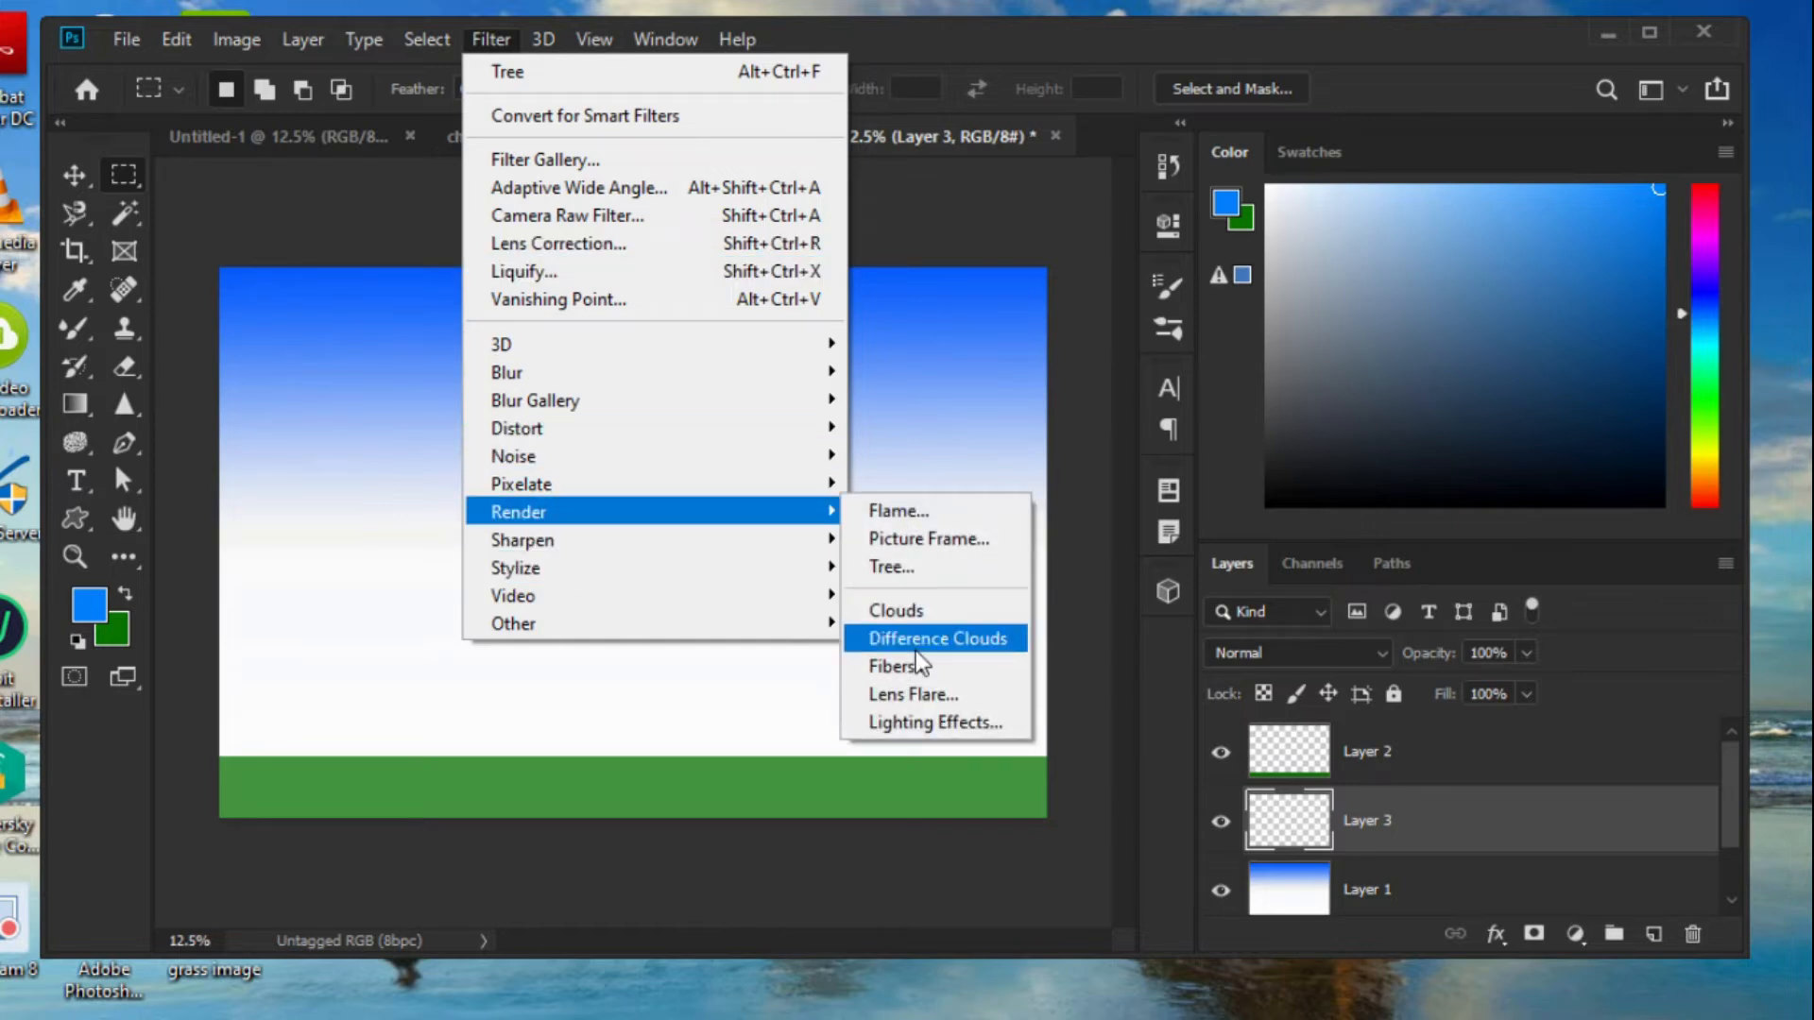
left_click(915, 564)
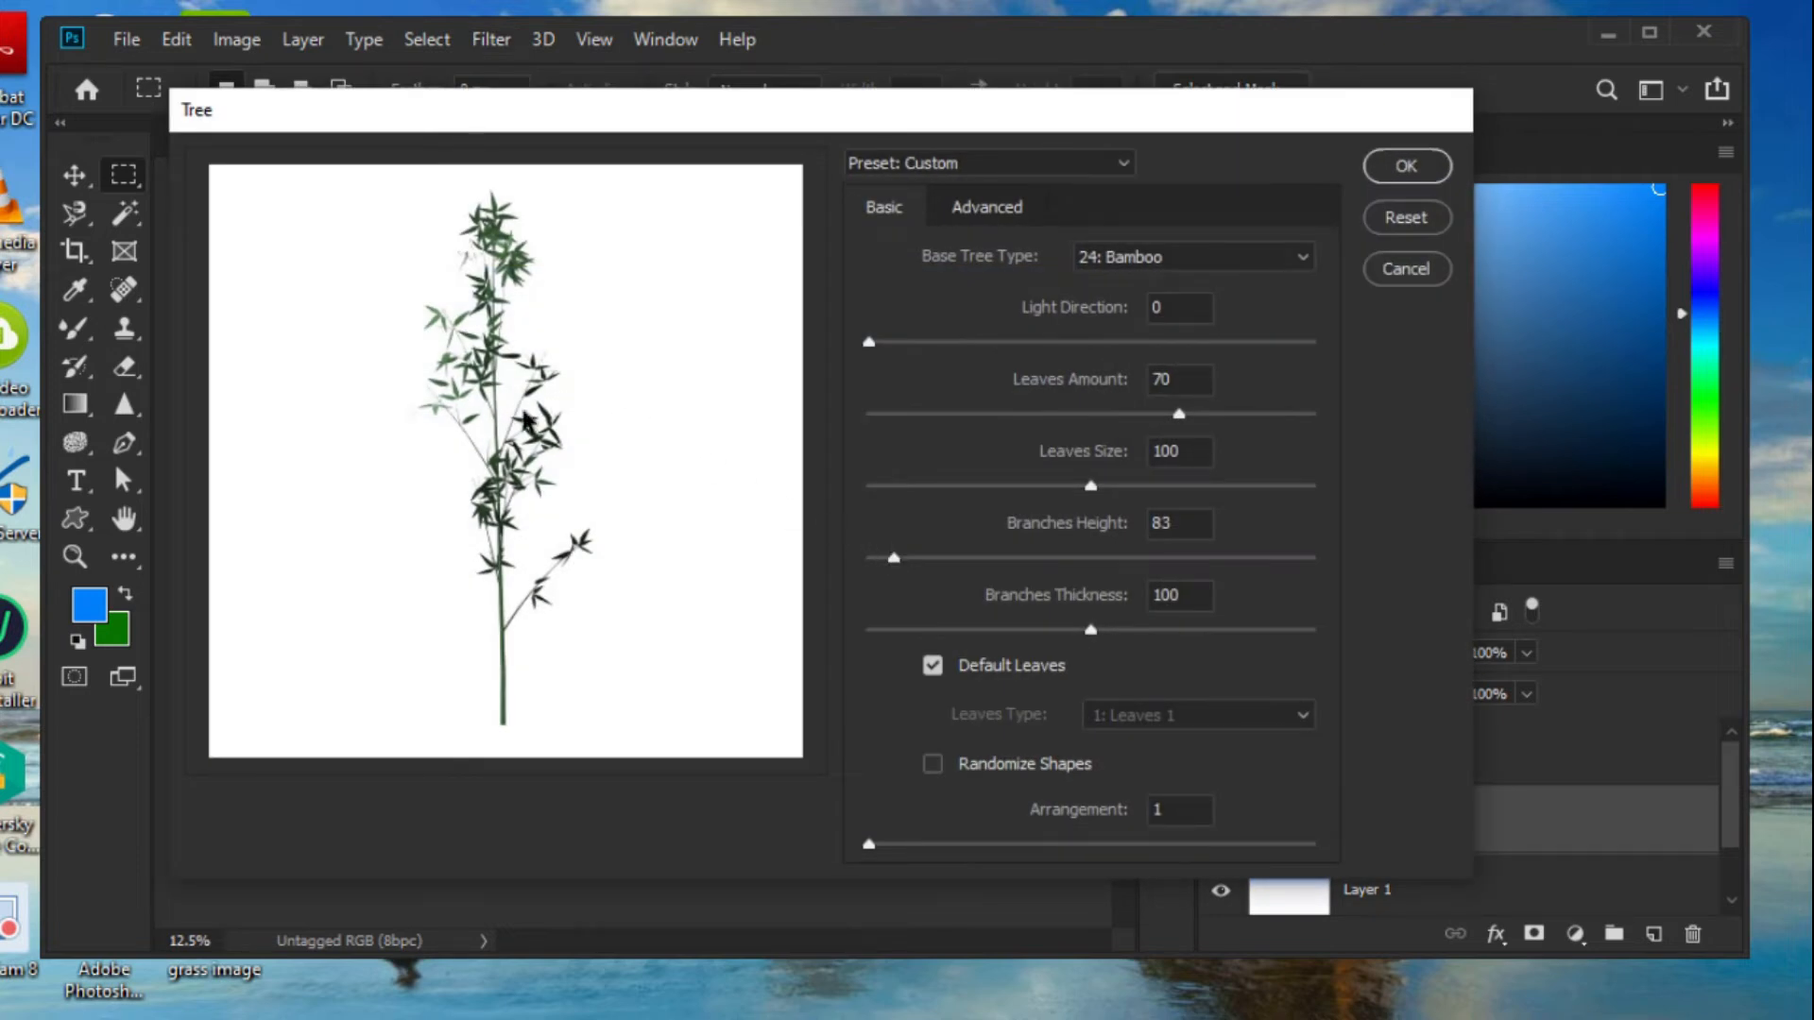
left_click(1302, 263)
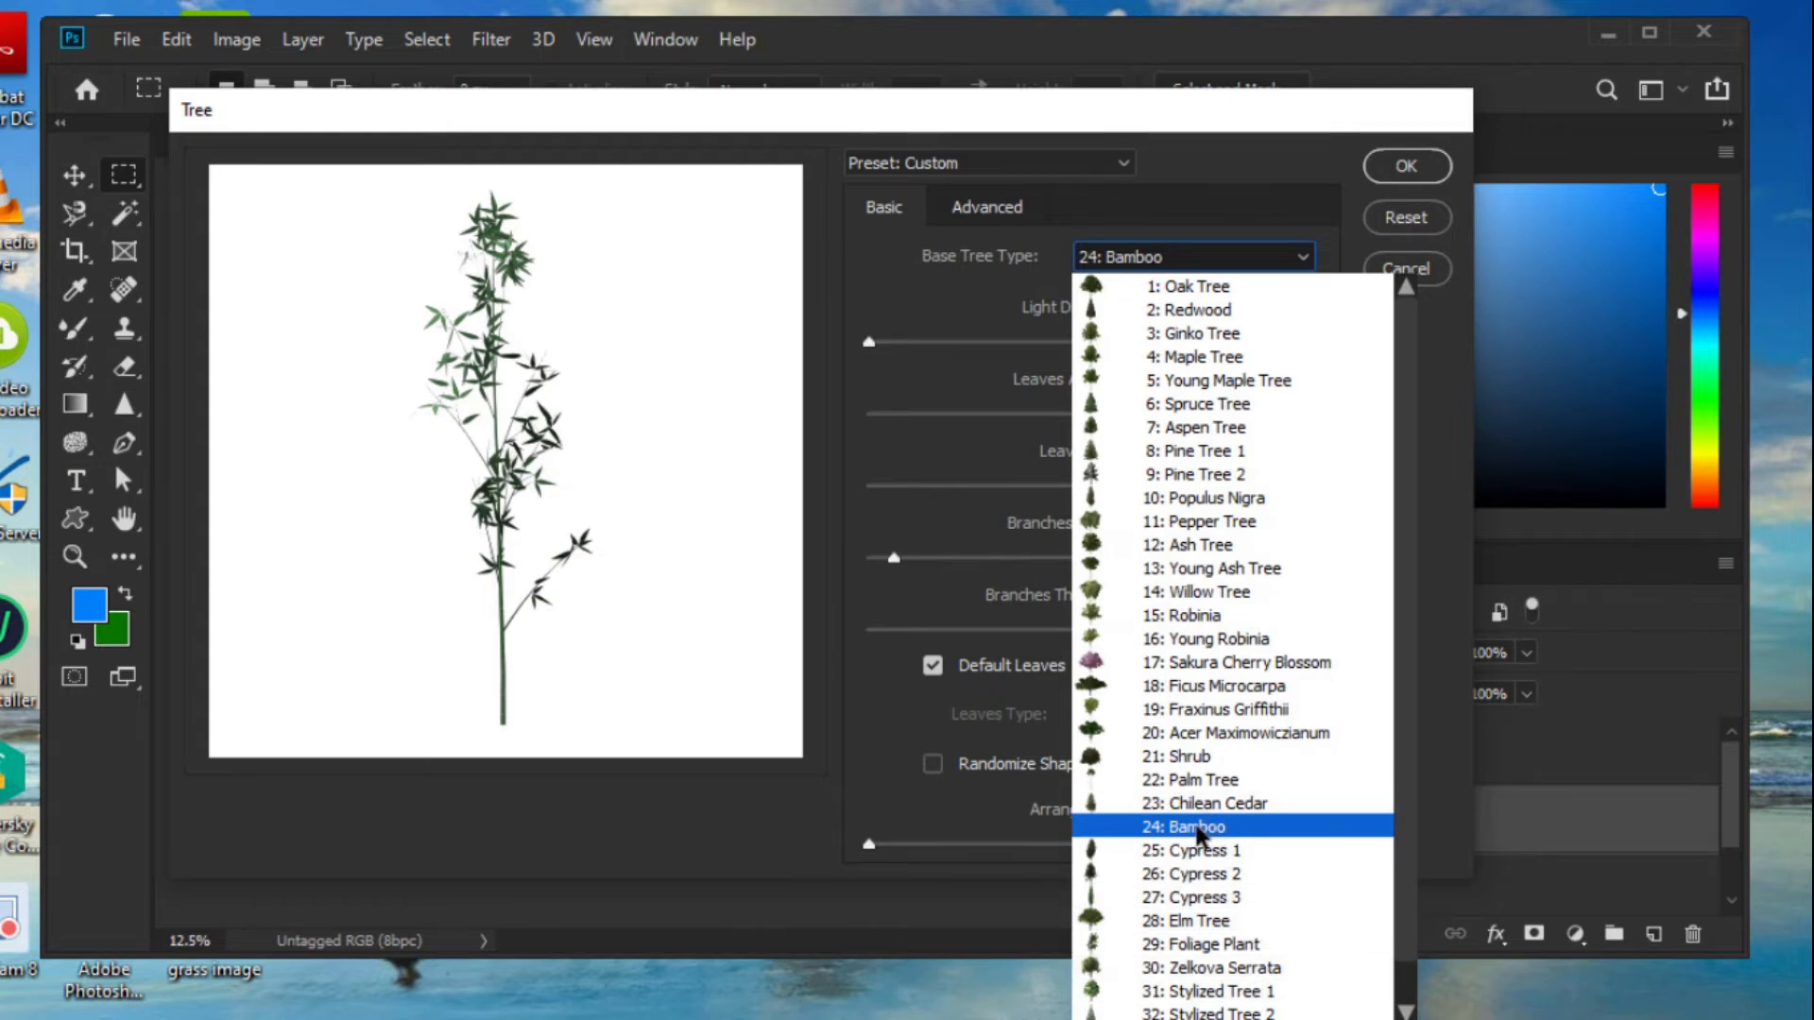
left_click(1185, 781)
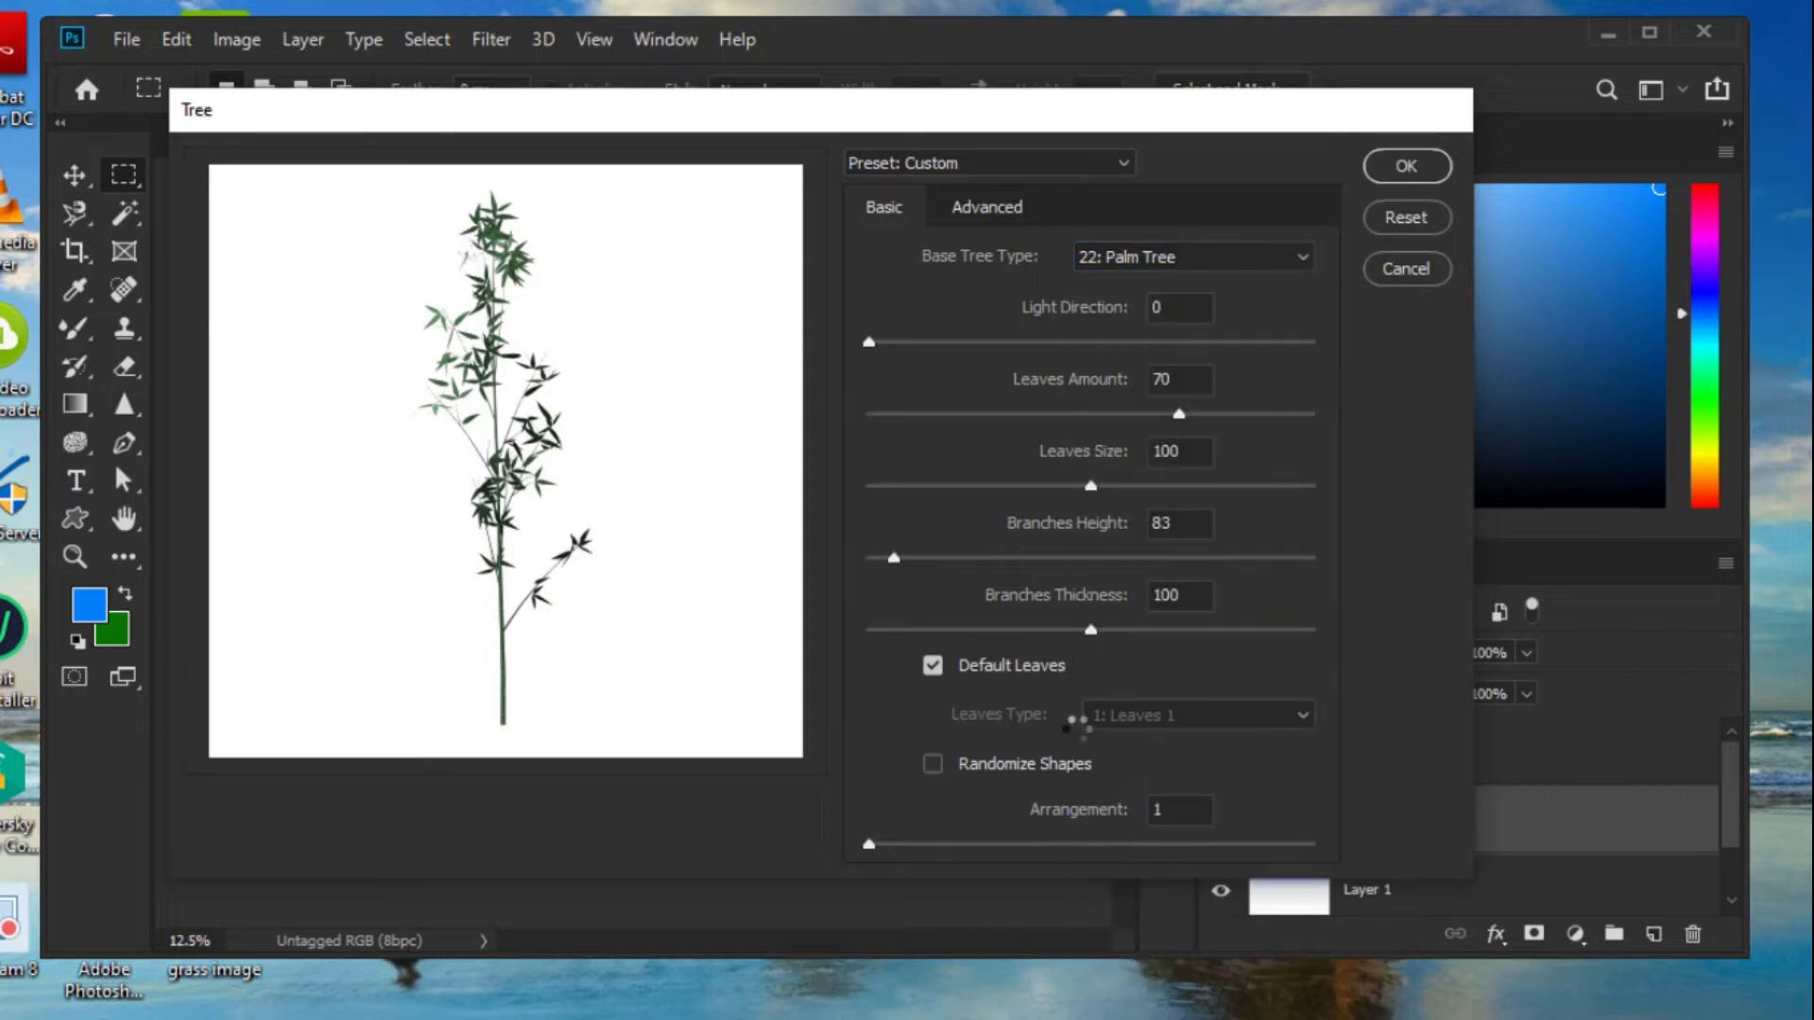
left_click(1406, 171)
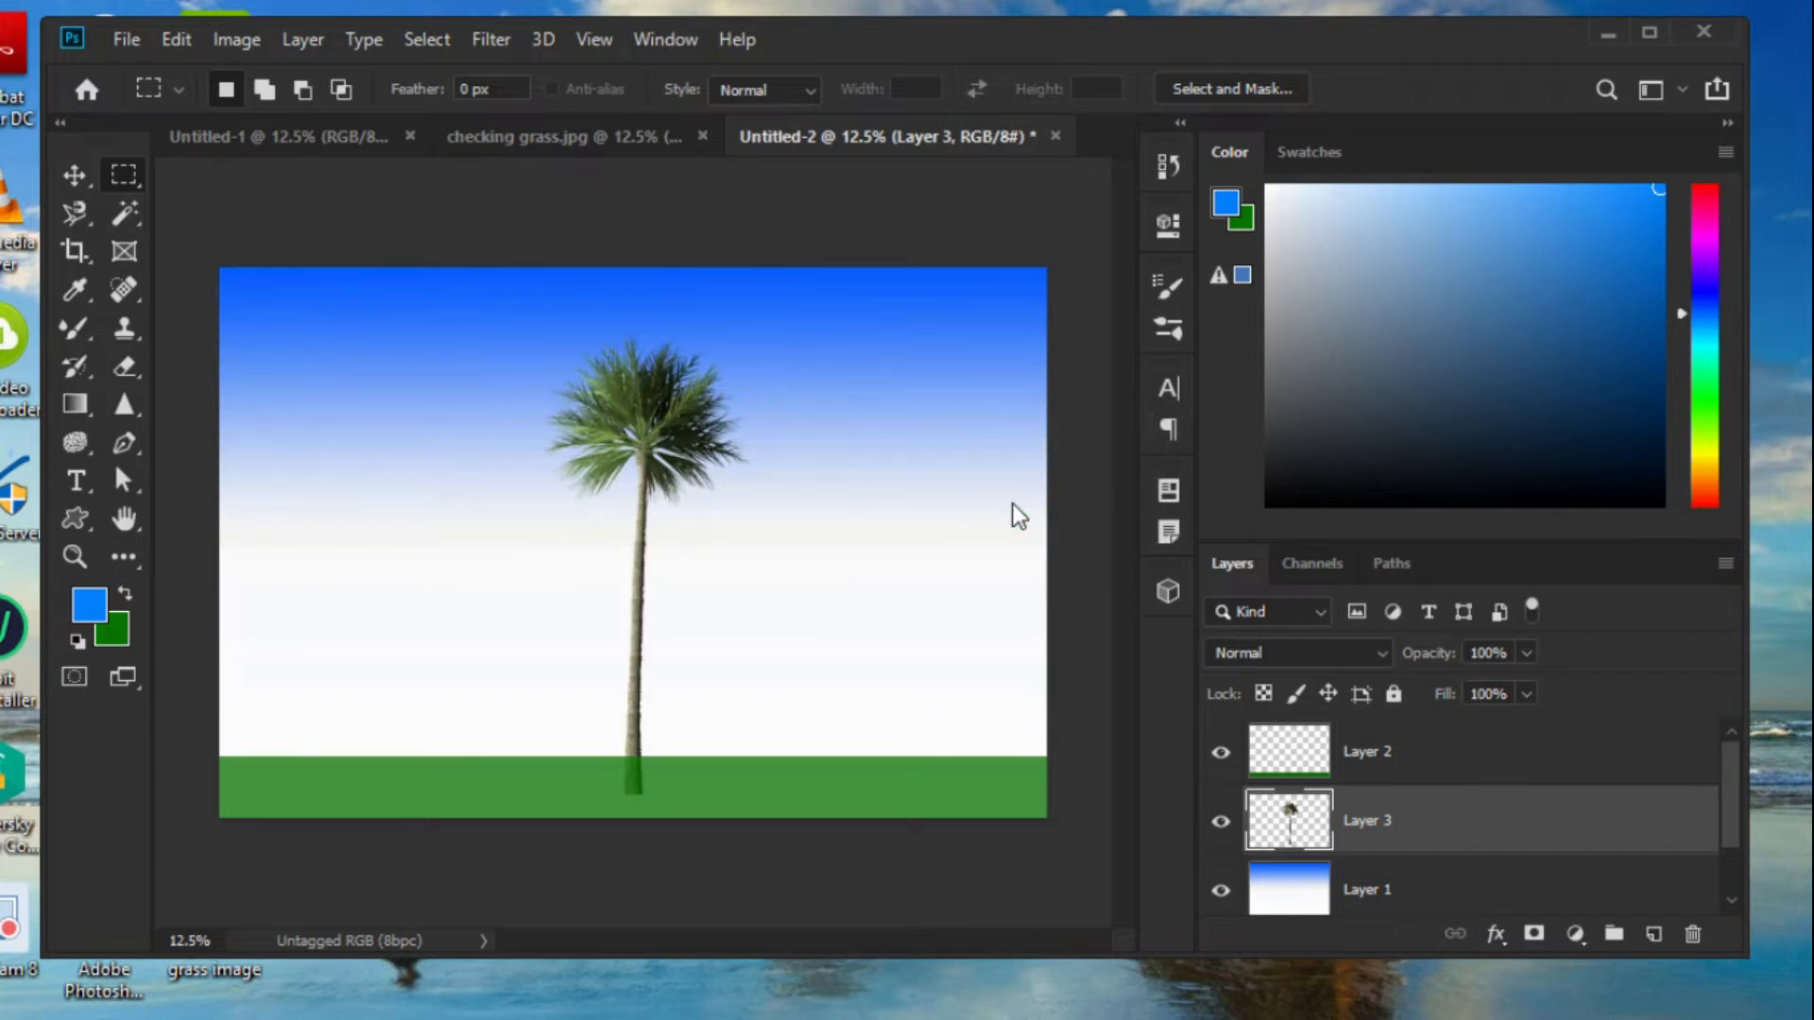
Move the palm tree straight down until the base of its trunk reaches the bottom edge of the green ground strip.
left_click(73, 174)
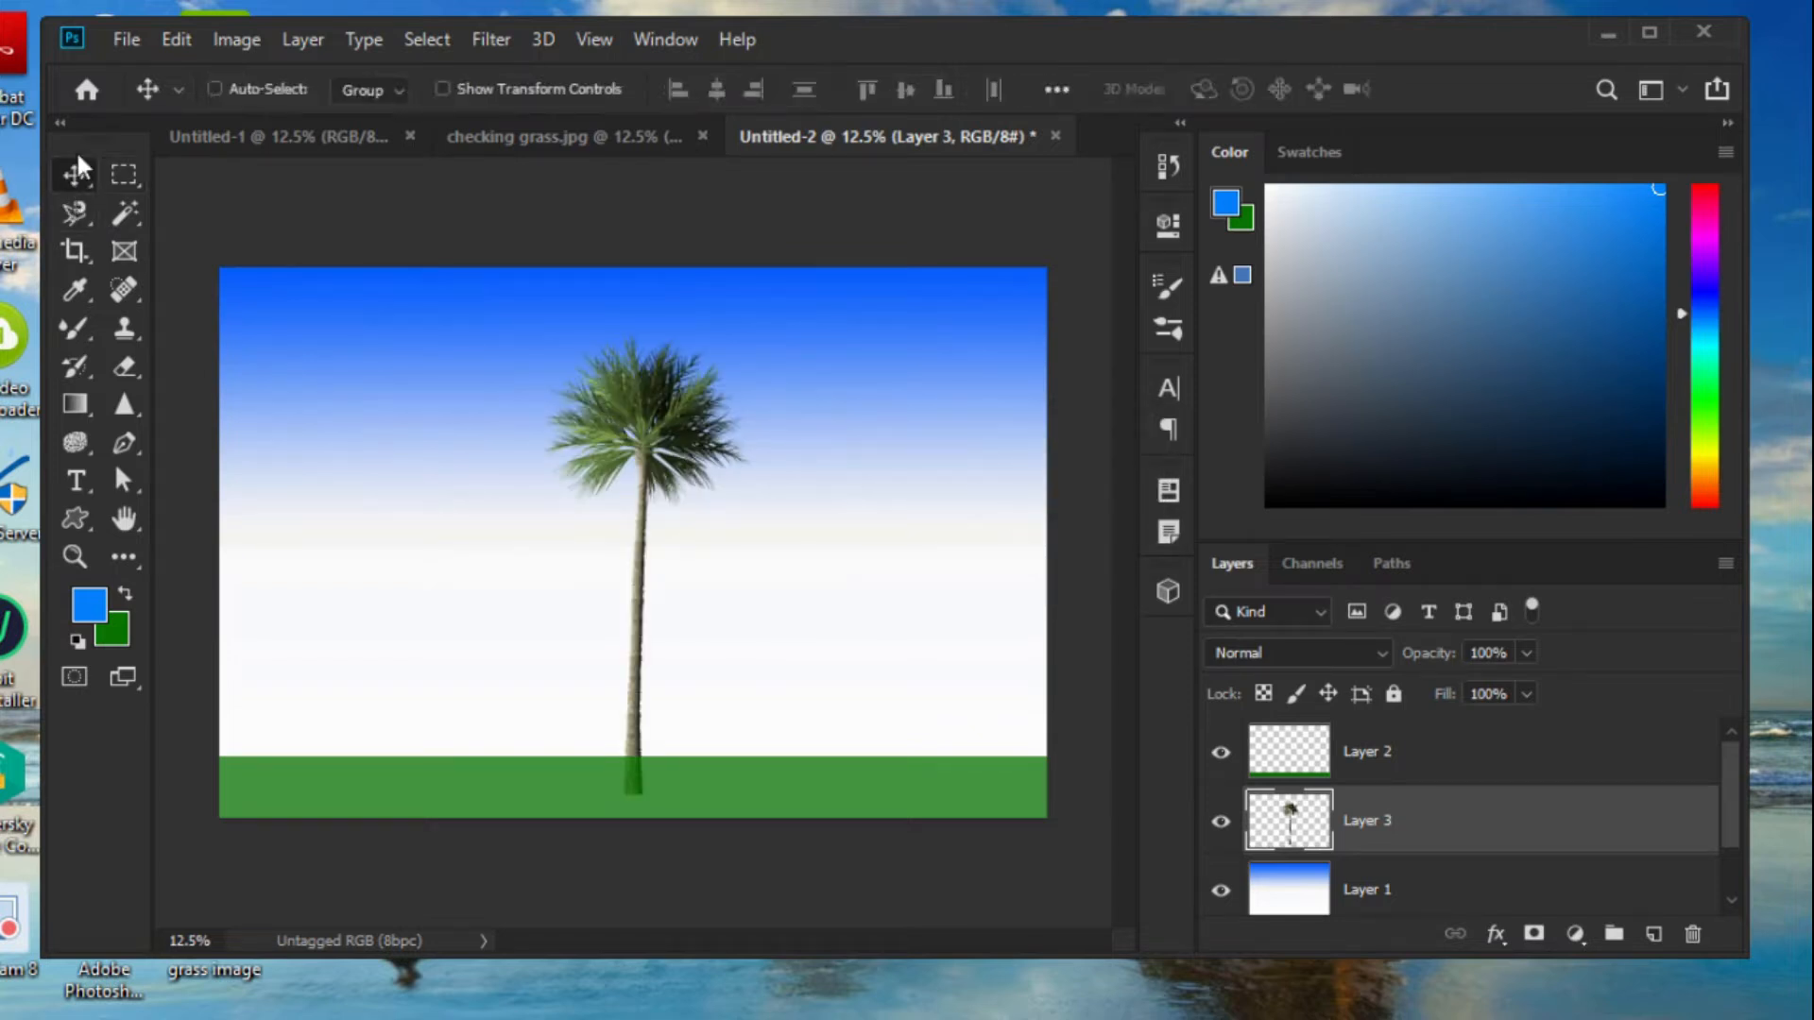
key("Down")
key("Down")
key("Down")
key("Down")
key("Down")
key("Down")
key("Down")
key("Down")
key("Down")
key("Down")
key("Down")
key("Down")
key("Down")
key("Down")
key("Down")
key("Down")
key("Down")
key("Down")
key("Down")
key("Down")
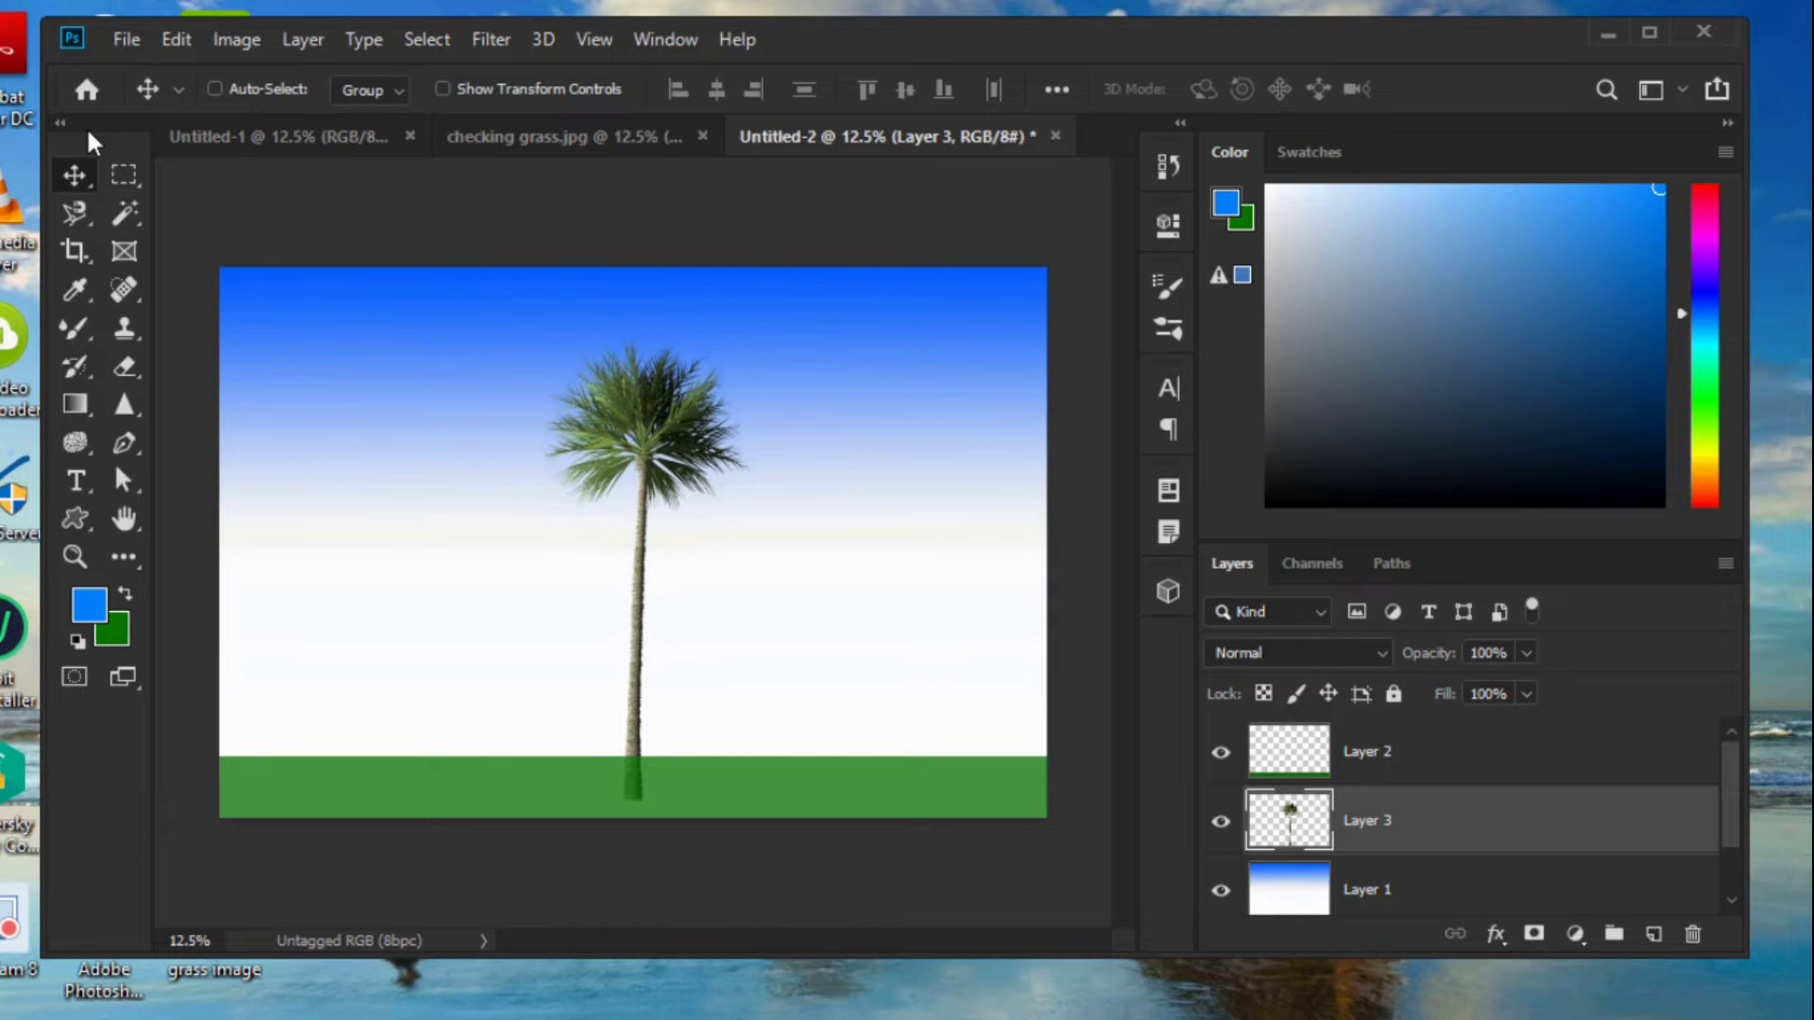
key("Down")
key("Down")
key("Down")
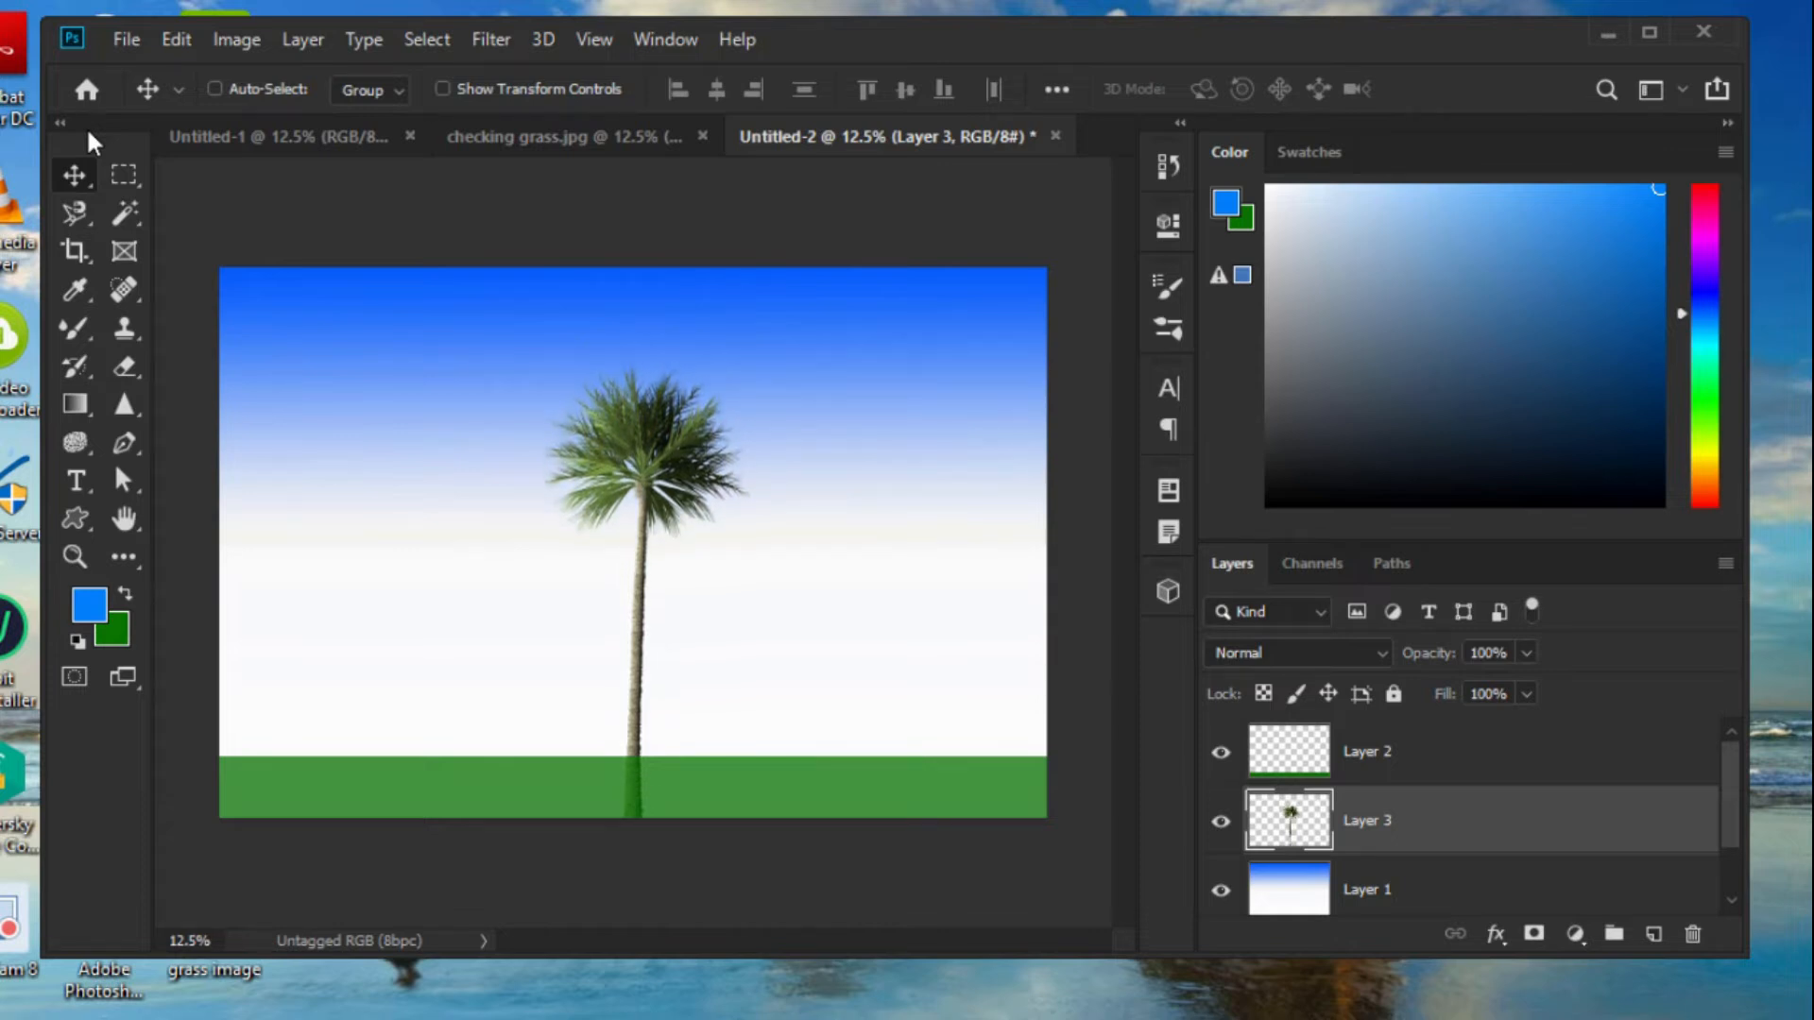
key("Down")
key("Down")
key("Down")
key("Down")
key("Down")
key("Down")
key("Down")
key("Down")
key("Down")
key("Down")
key("Down")
key("Down")
key("Down")
key("Down")
key("Down")
key("Down")
key("Down")
key("Down")
key("Down")
key("Down")
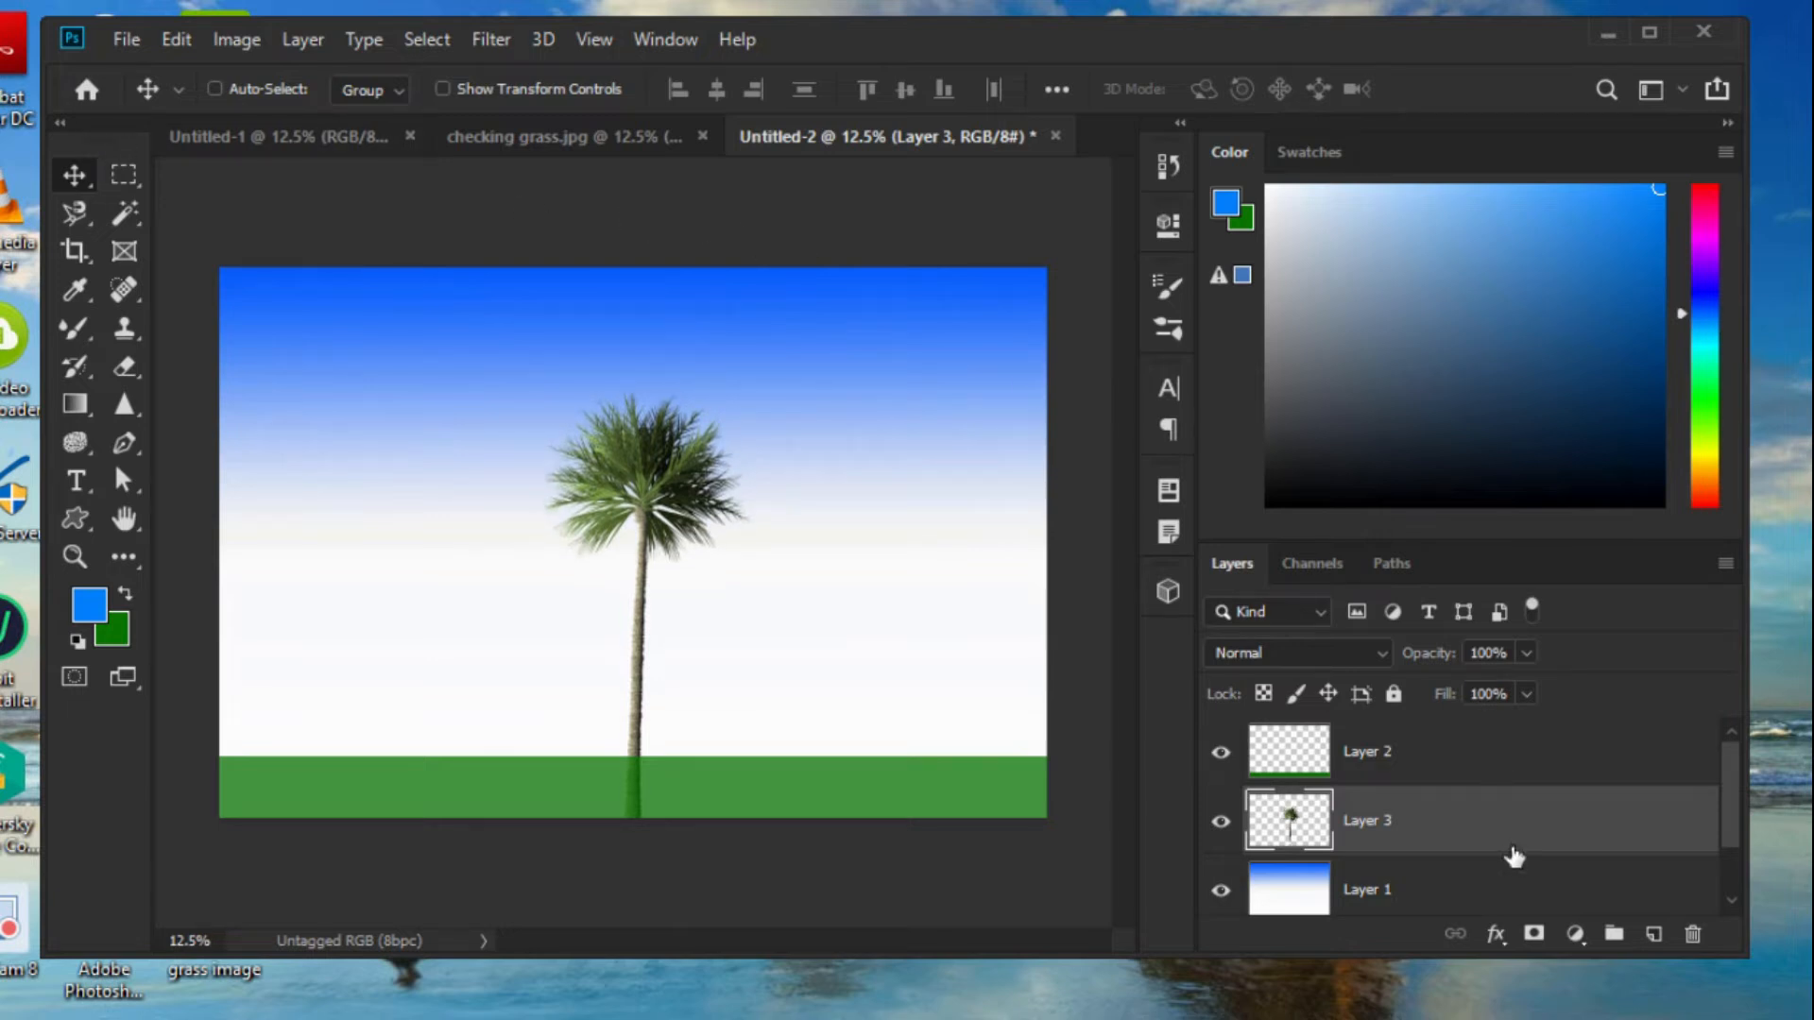
Add a layer above the palm tree's layer and render a 24: Bamboo tree on it with the Tree filter.
left_click(1651, 935)
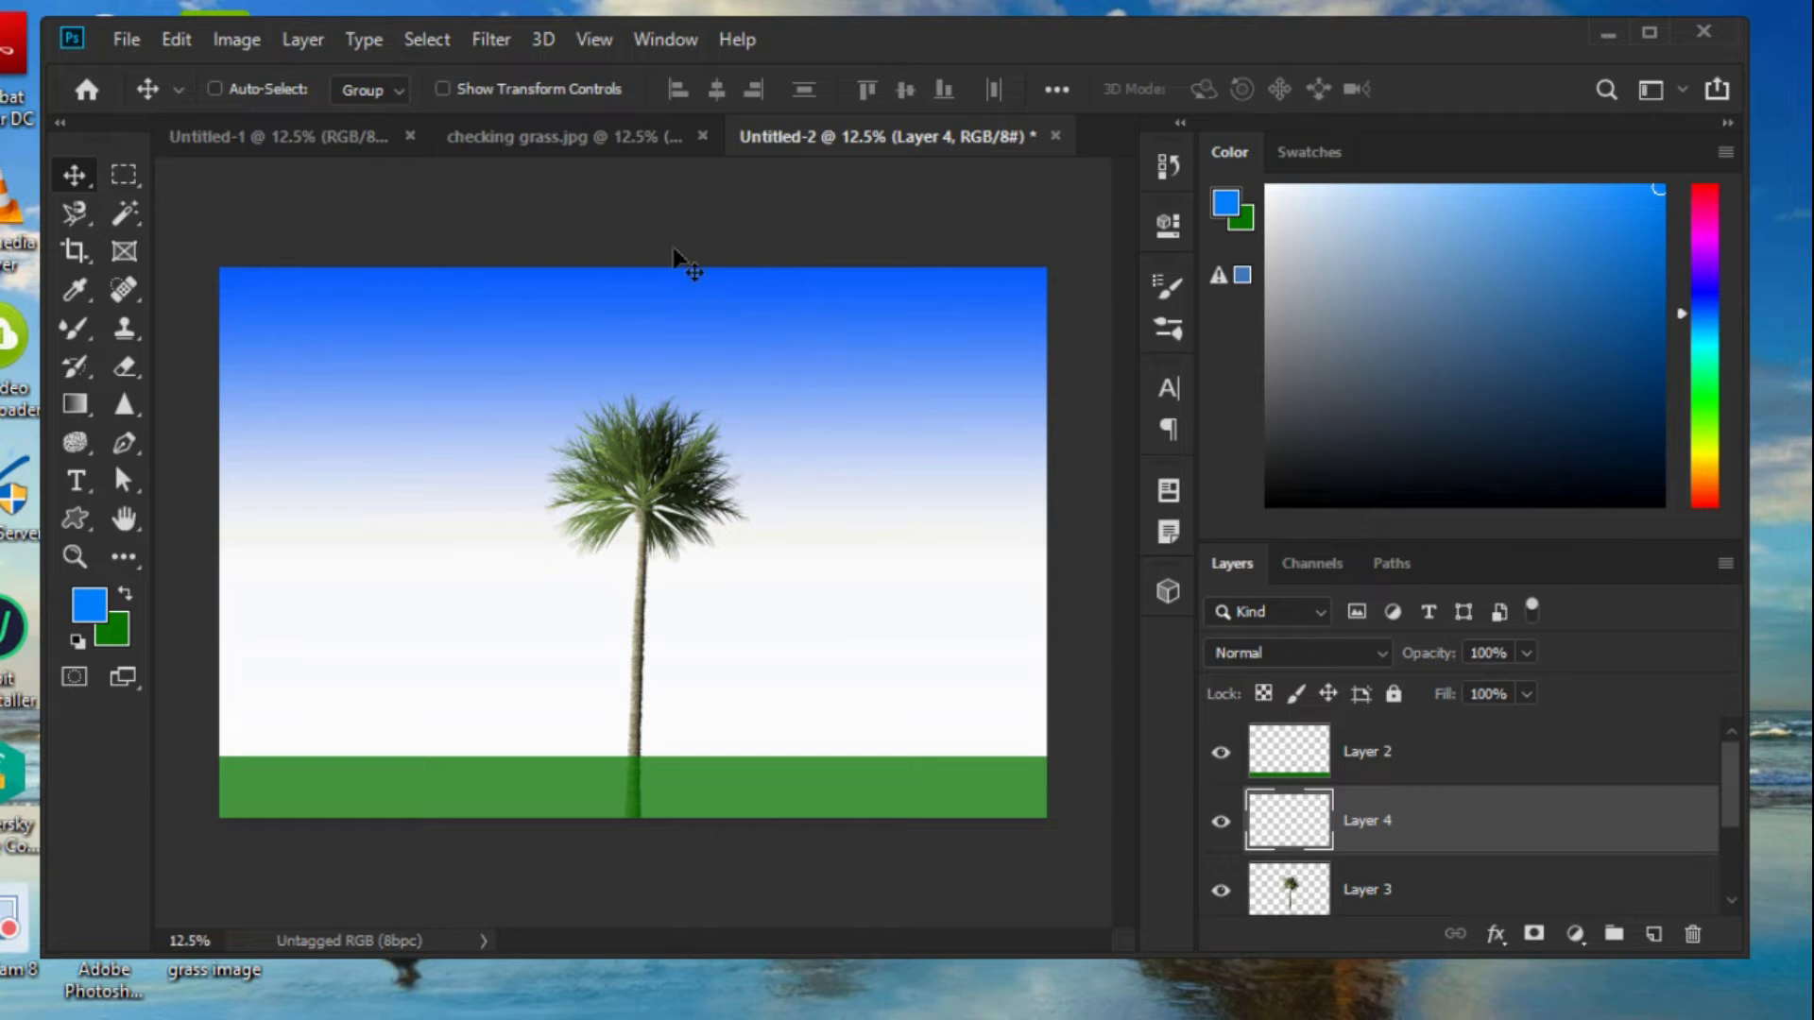
left_click(492, 37)
mouse_move(631, 513)
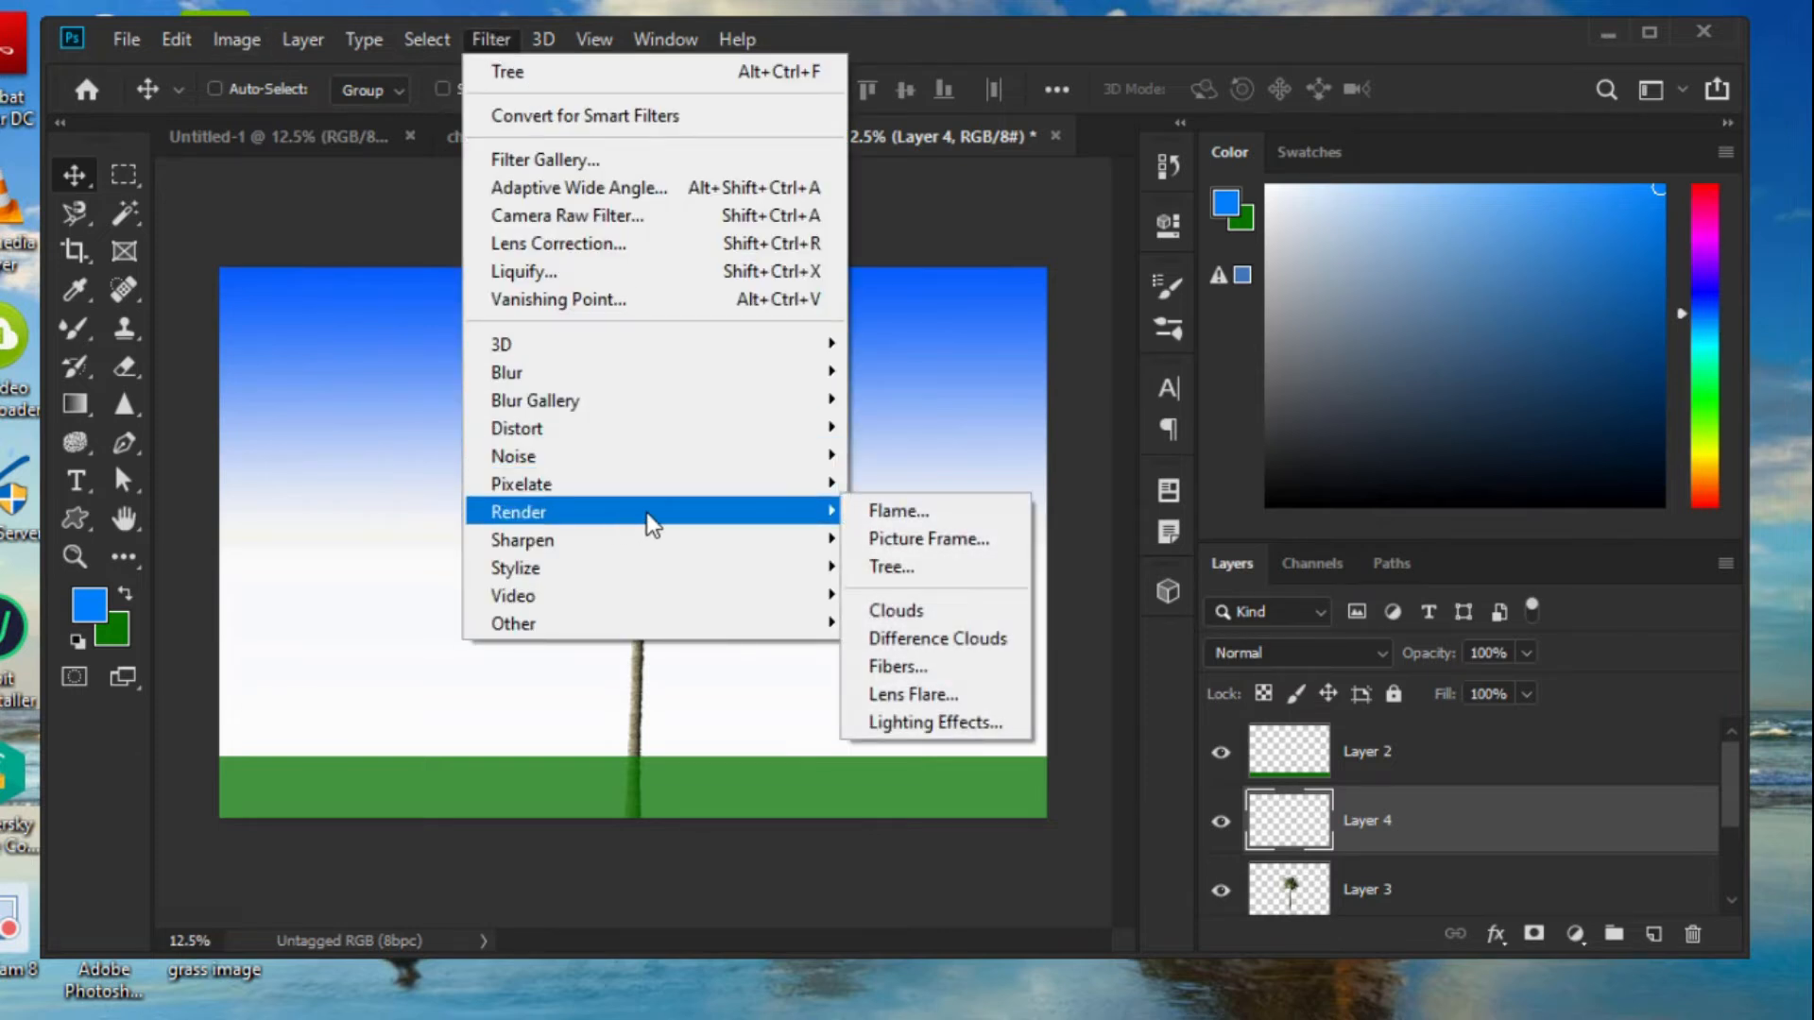
left_click(943, 566)
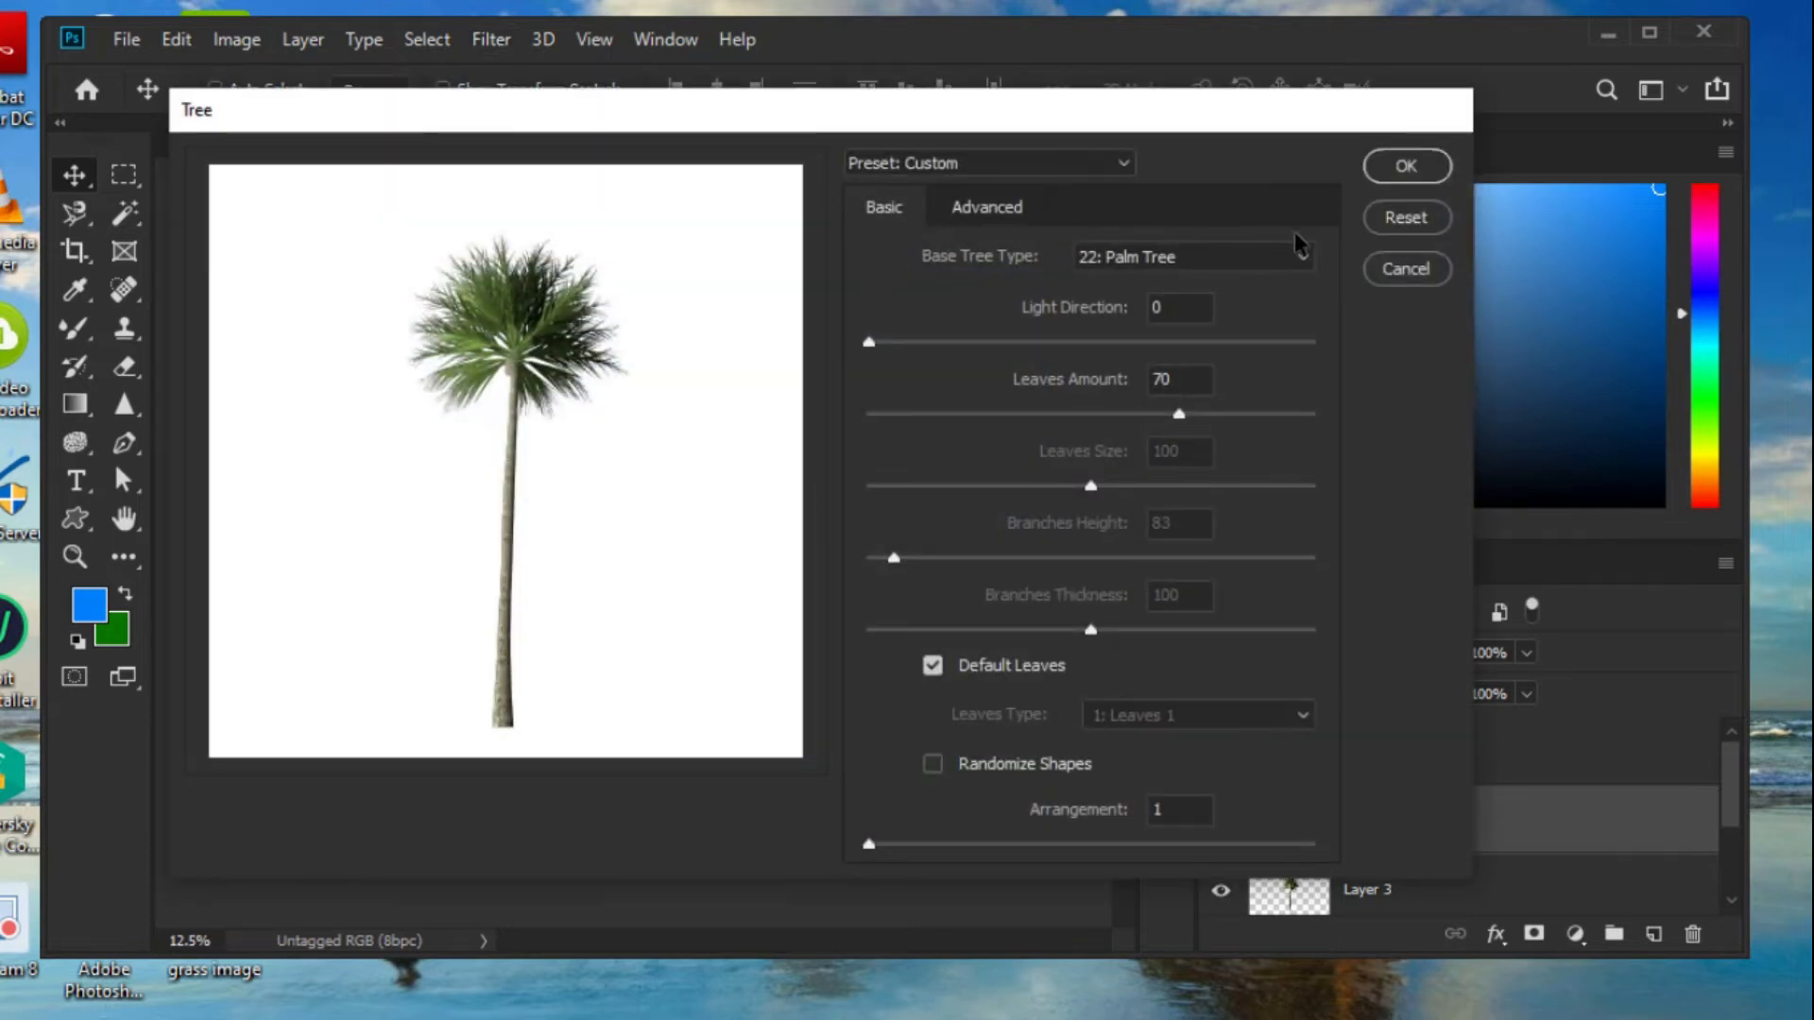
left_click(1309, 257)
left_click(1192, 827)
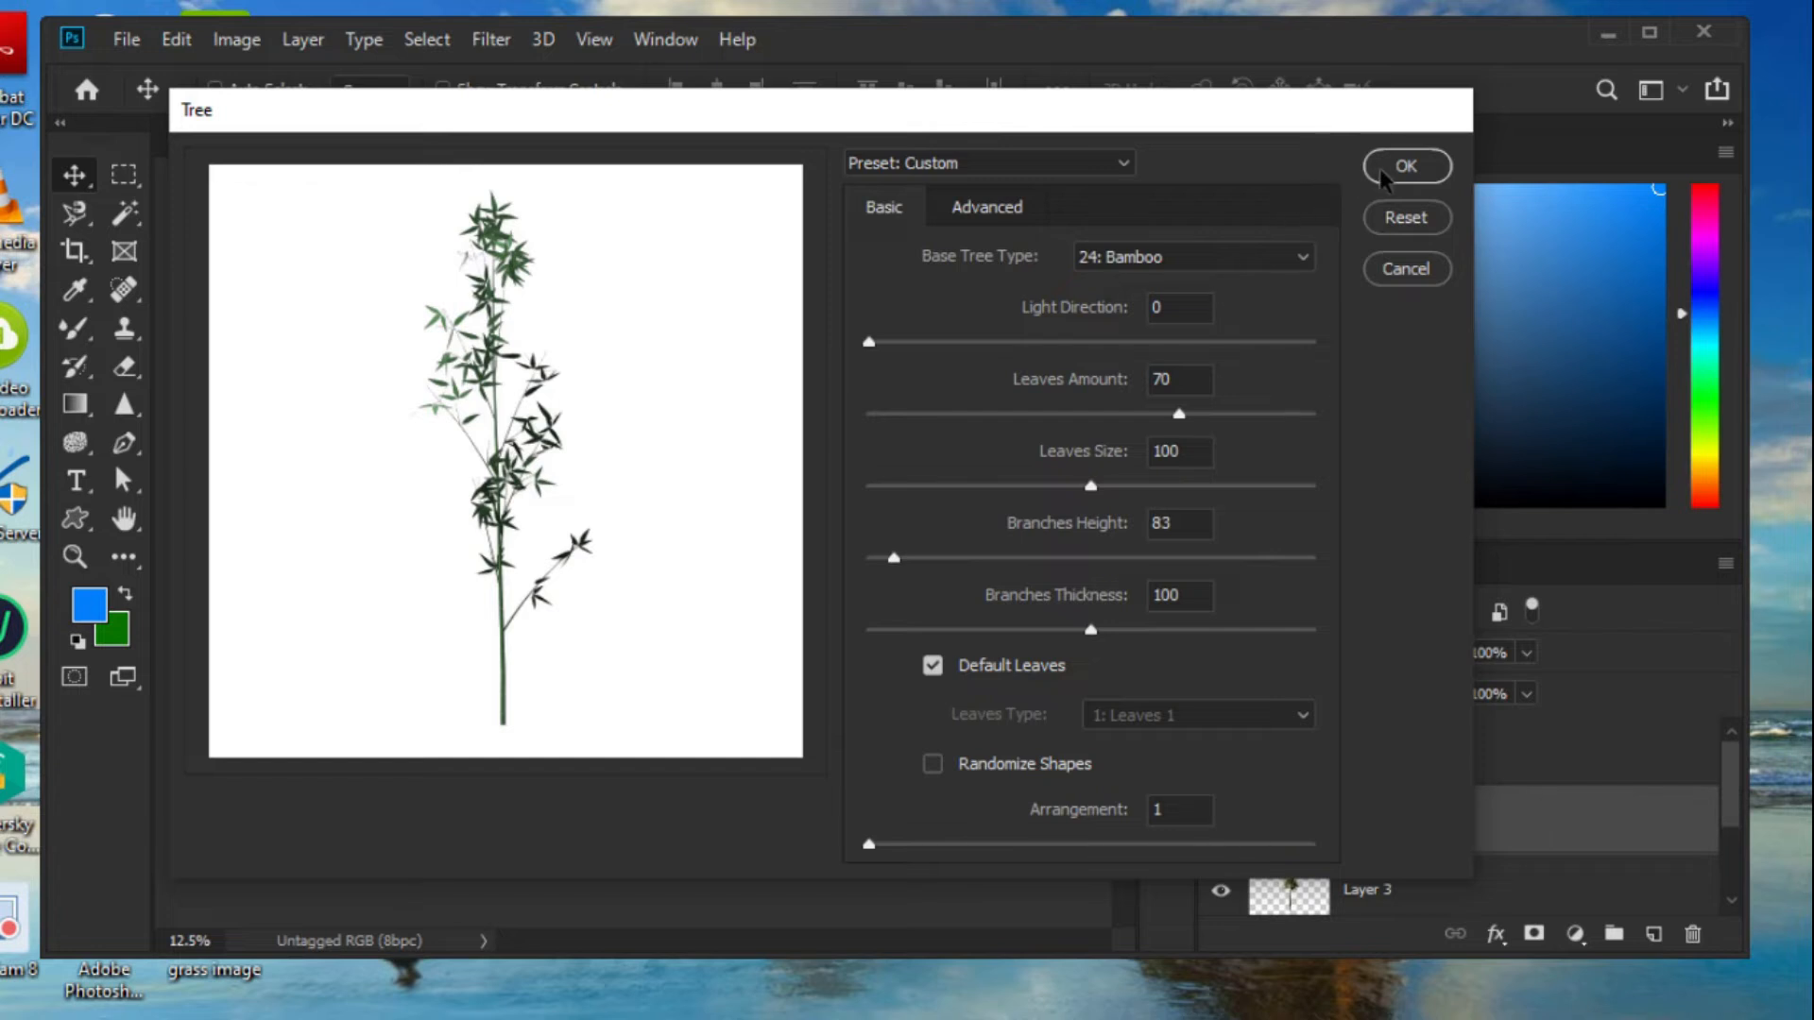
left_click(1405, 167)
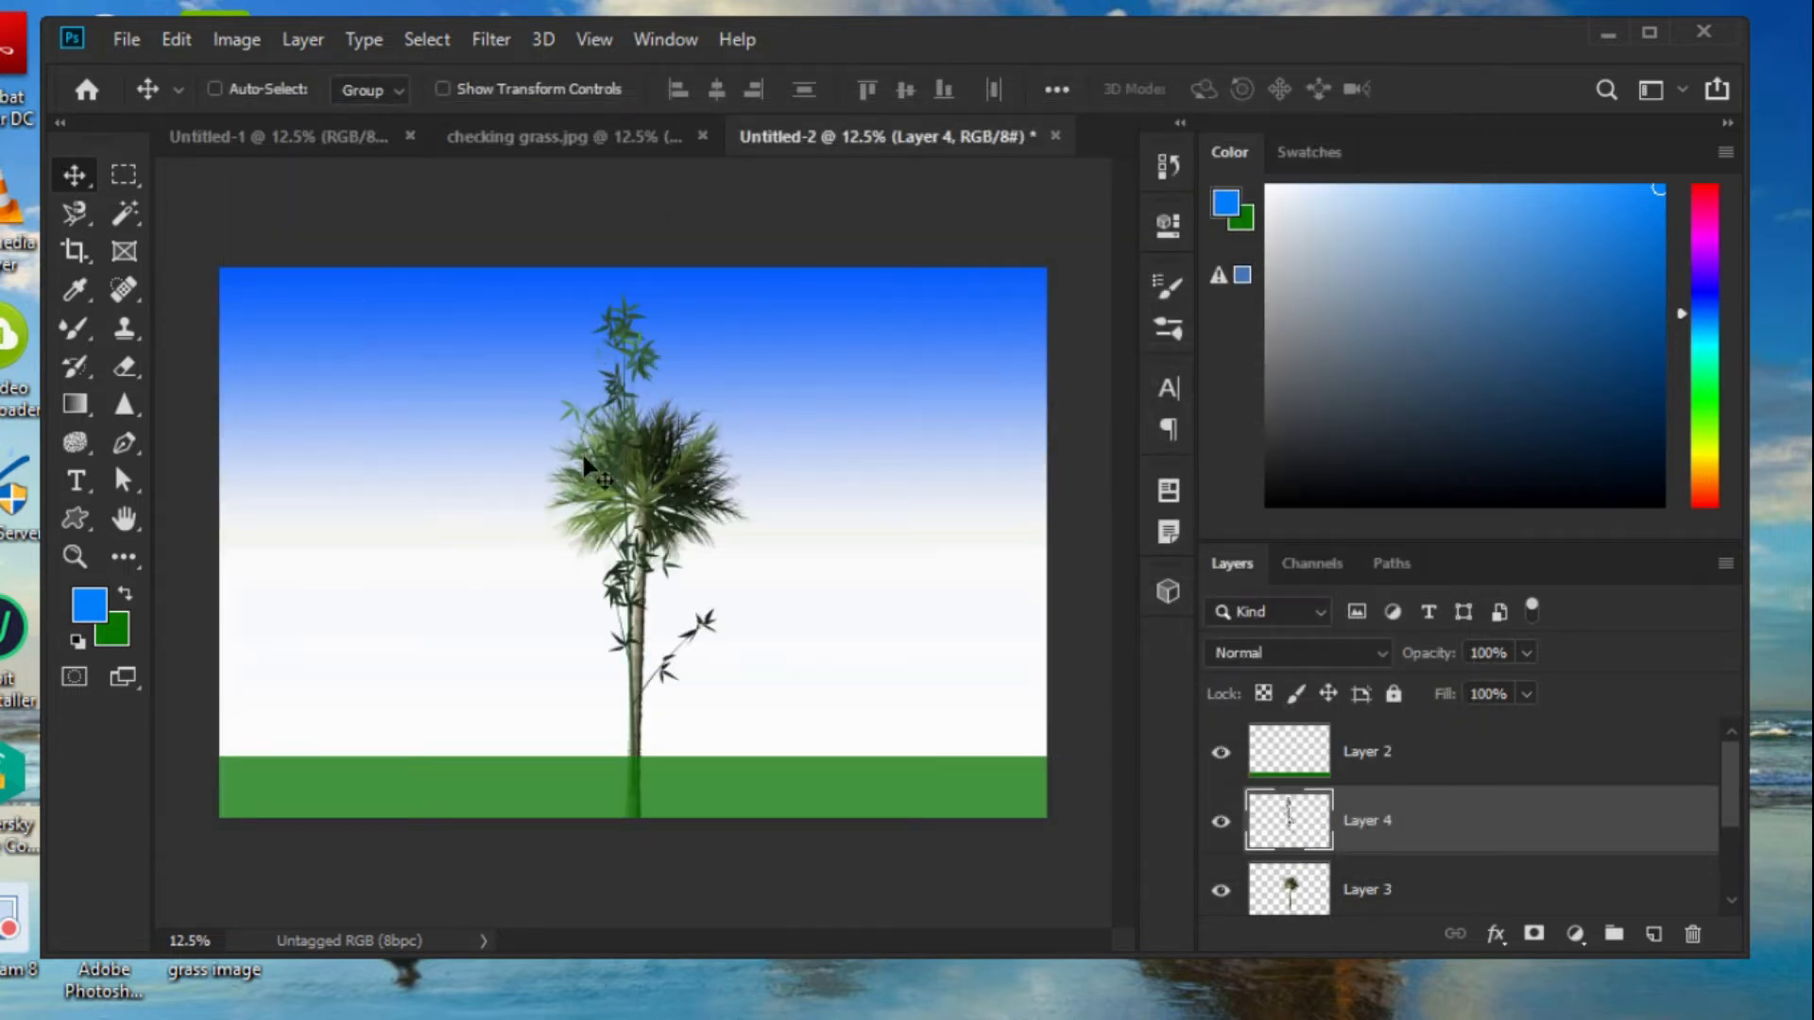
Scale the bamboo to about 46% and place it near the canvas's left edge with its base just inside the green strip.
left_click_drag(632, 595, 375, 567)
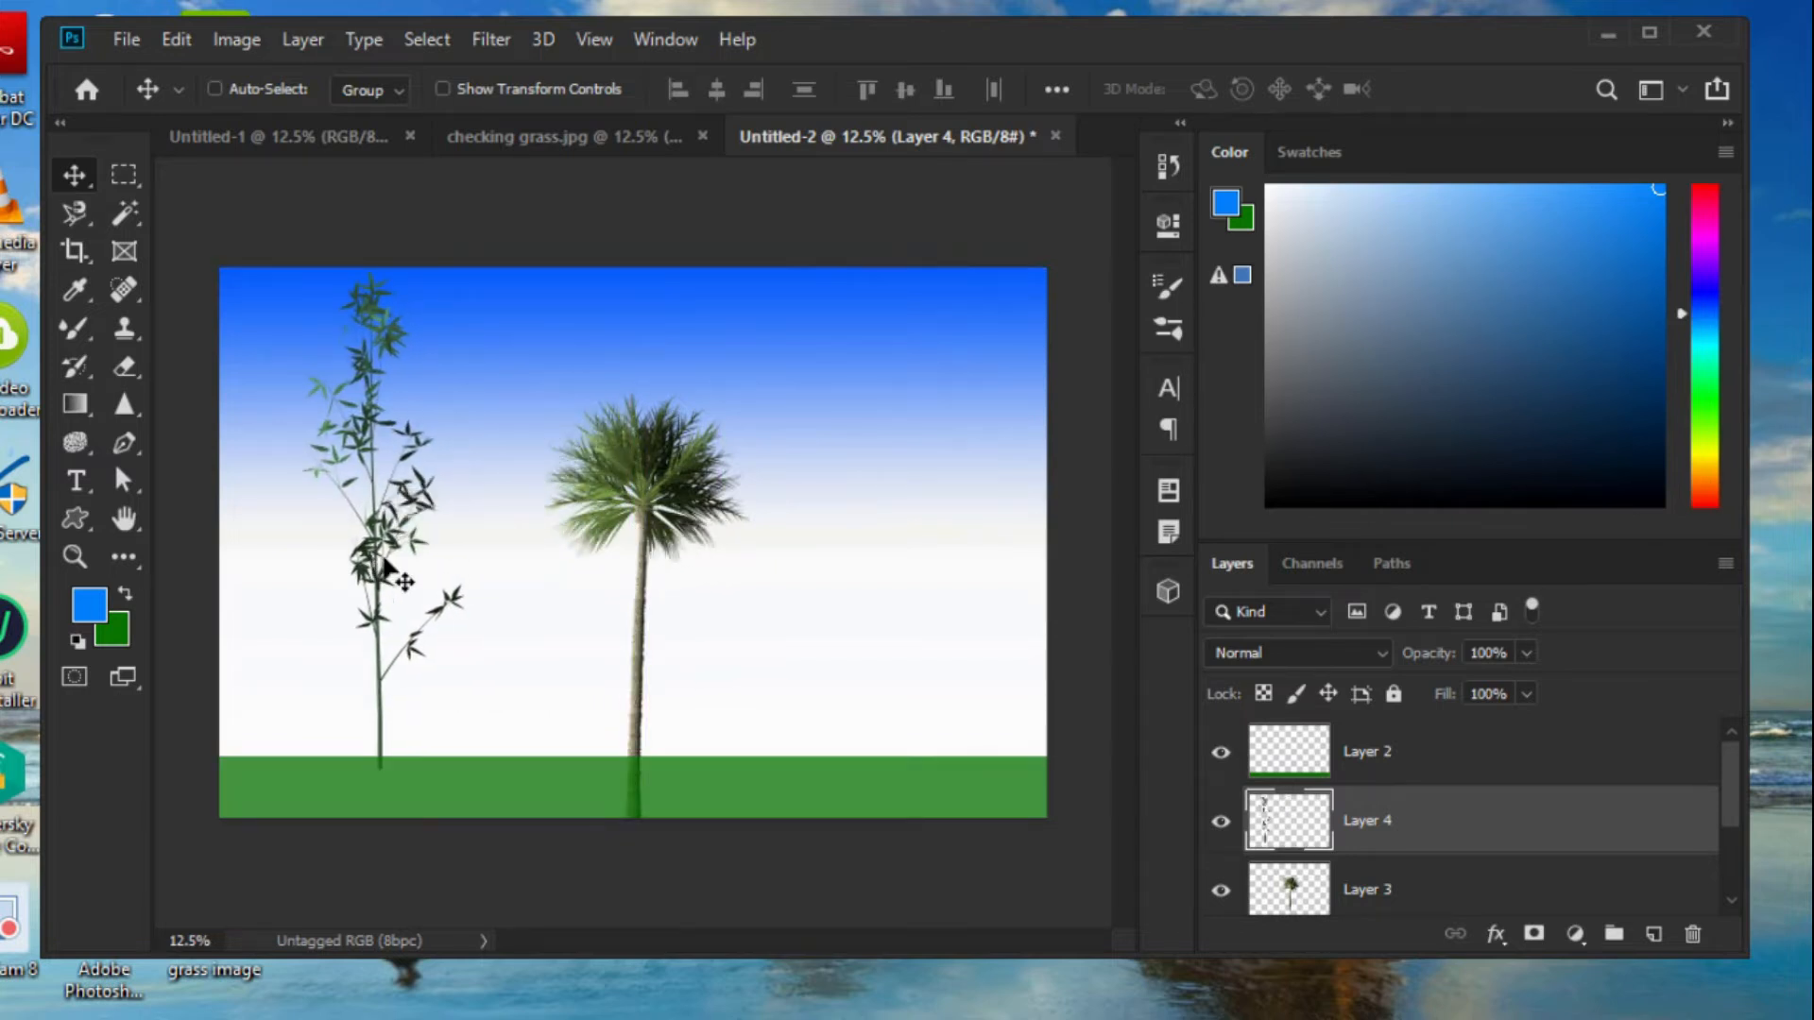
key("ctrl+t")
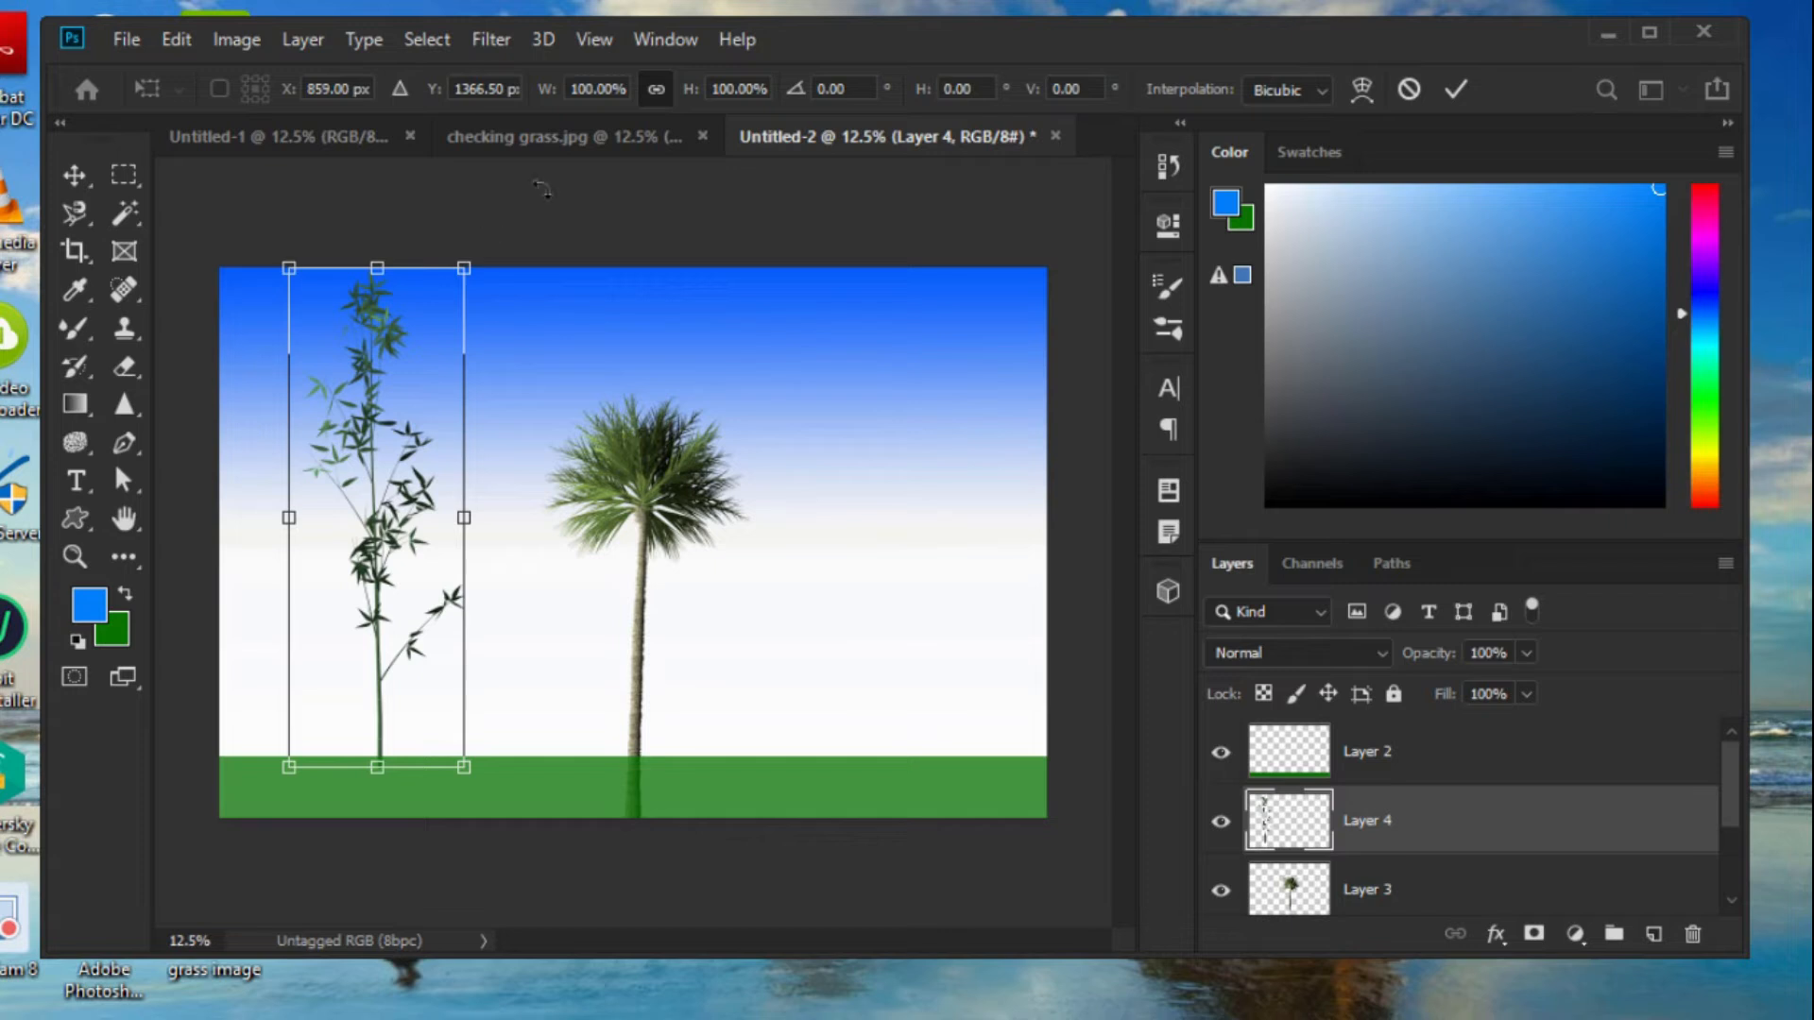
left_click_drag(377, 283, 332, 583)
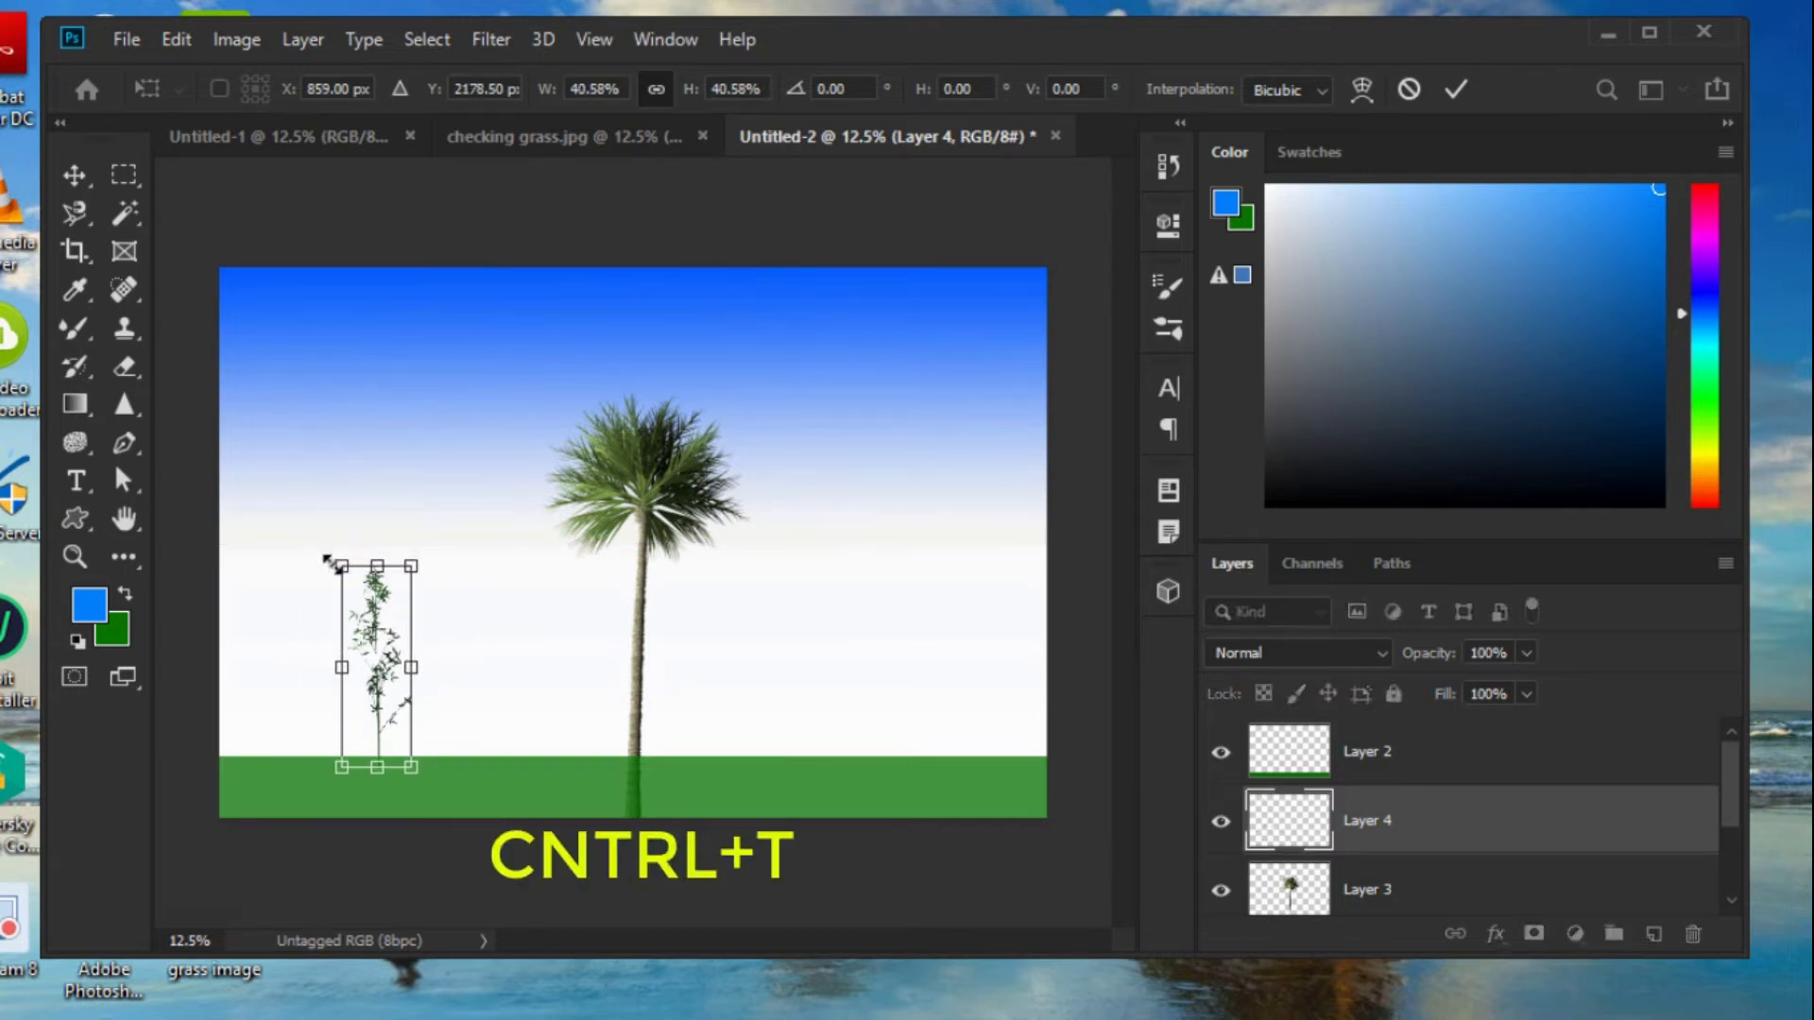
left_click_drag(366, 711, 280, 715)
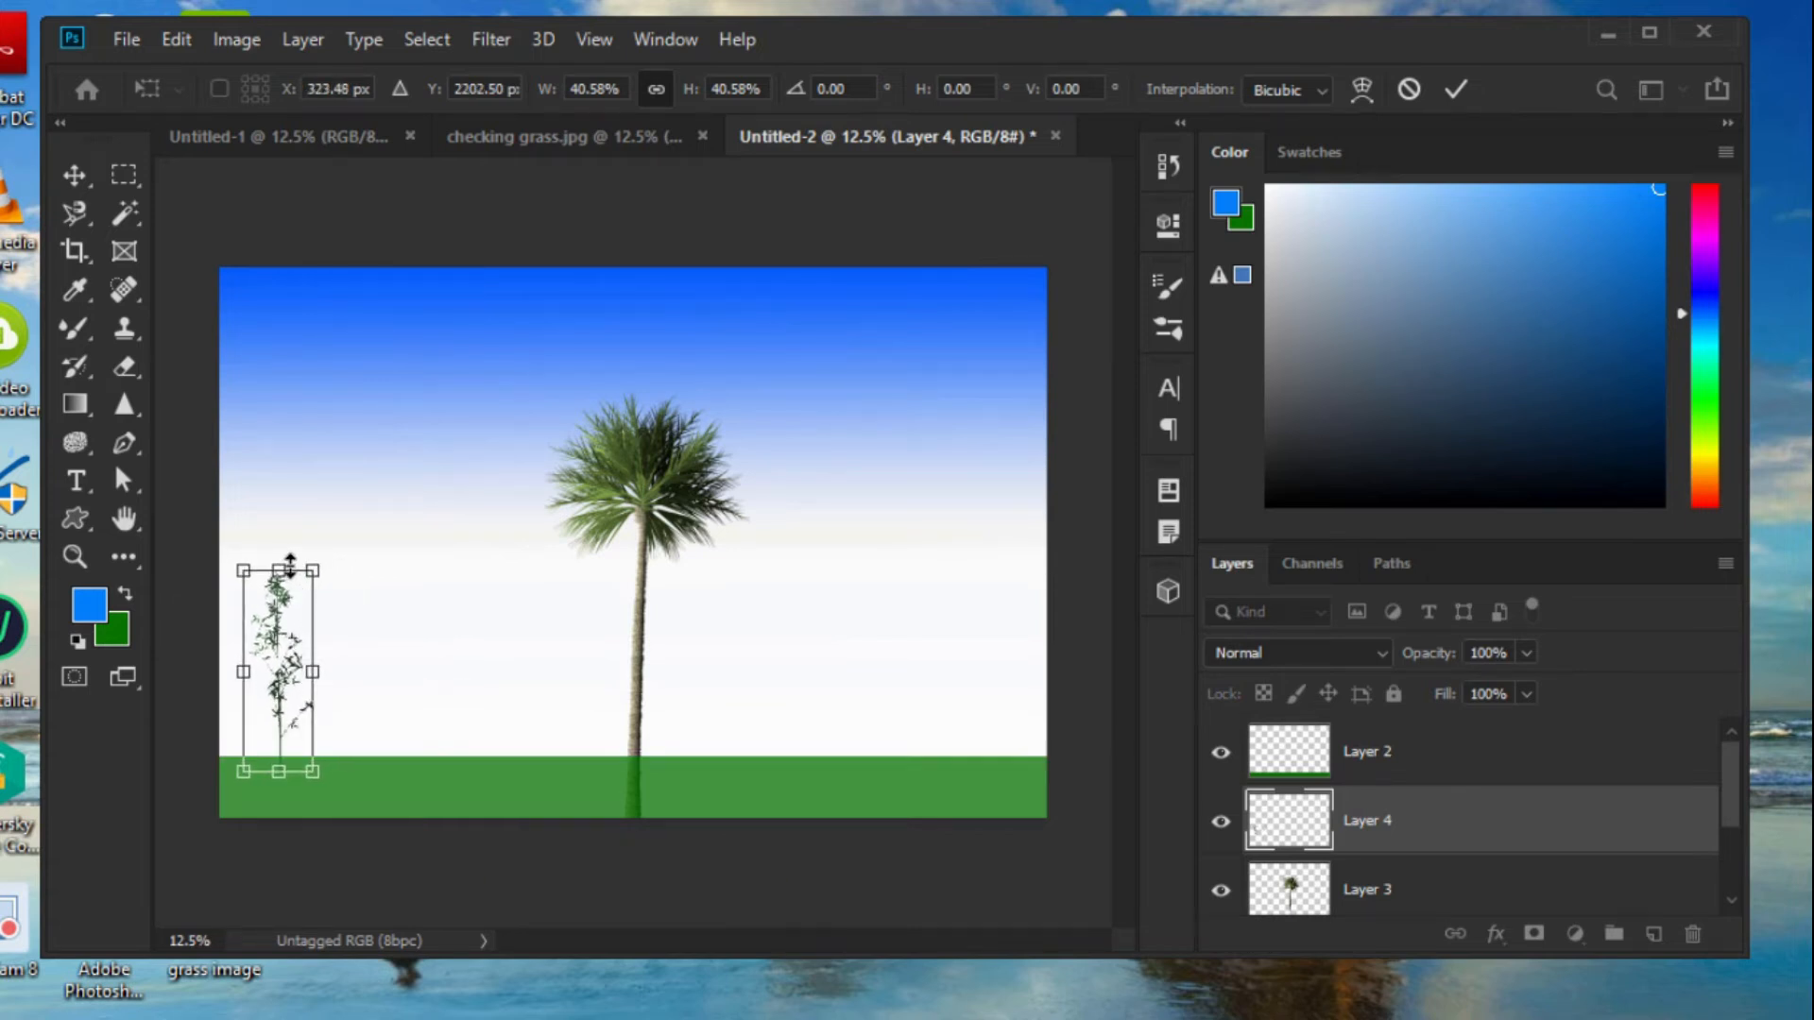
left_click_drag(289, 561, 289, 543)
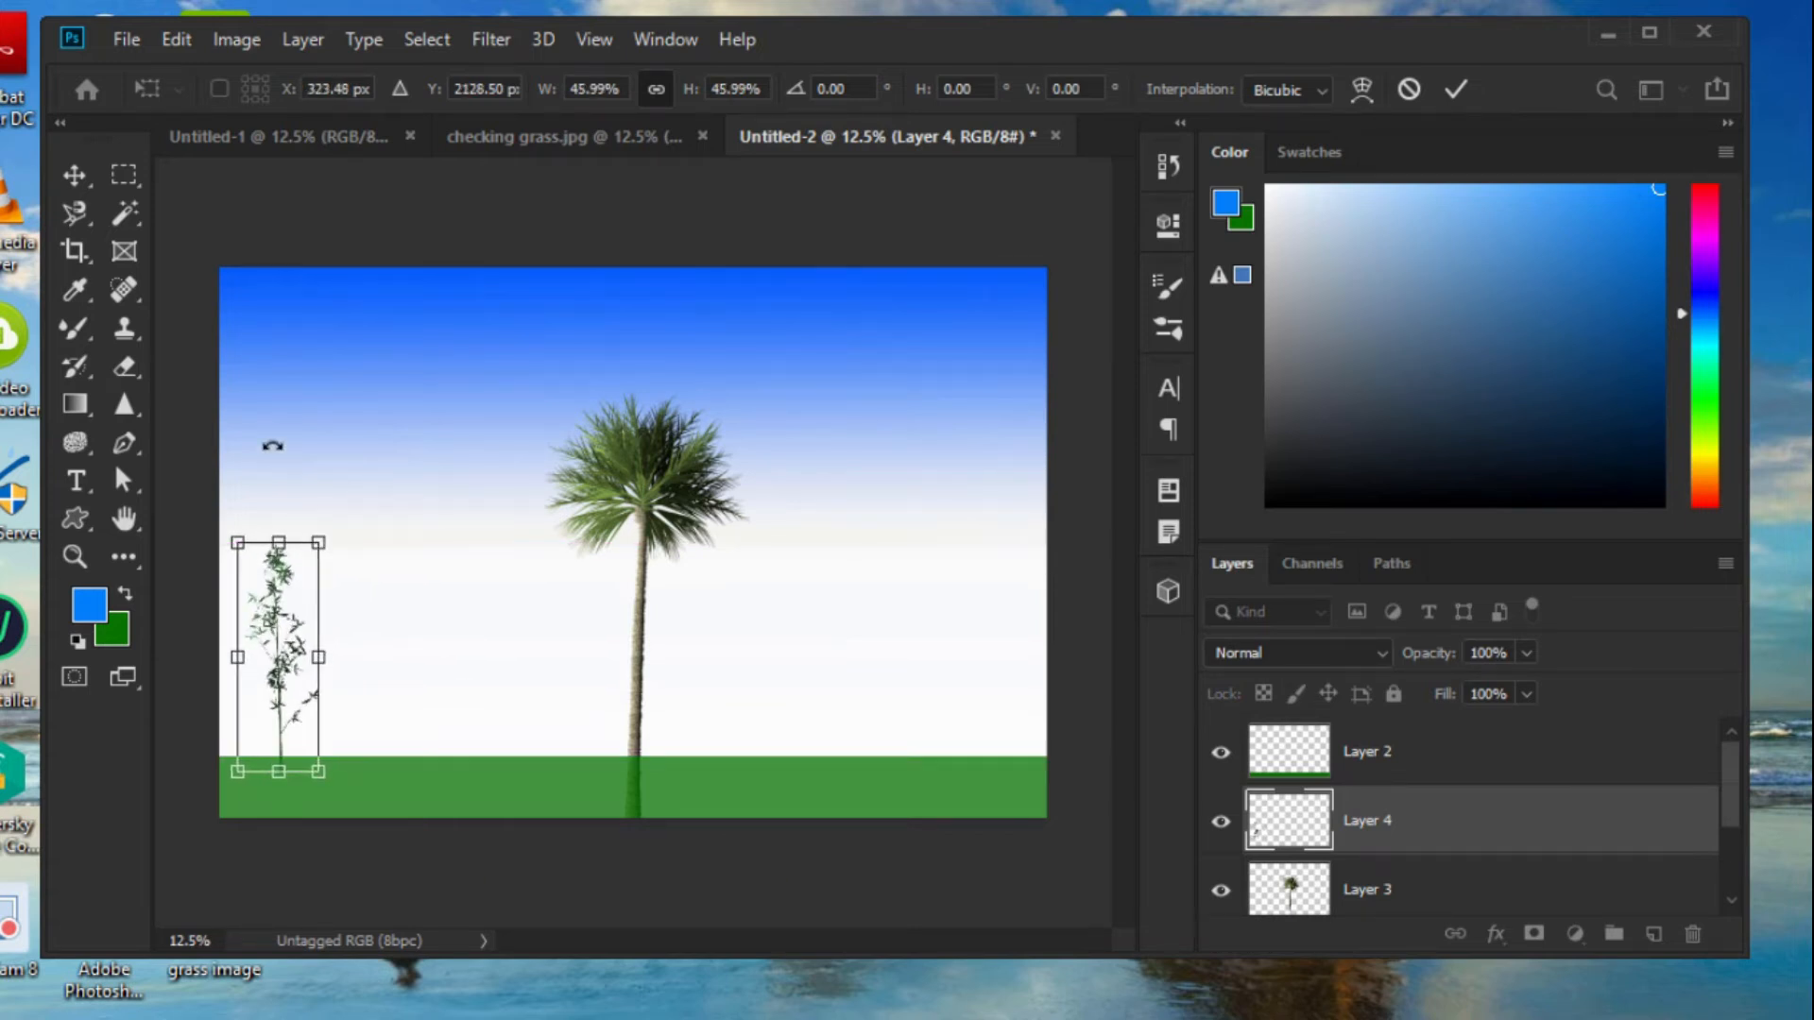
left_click(1452, 89)
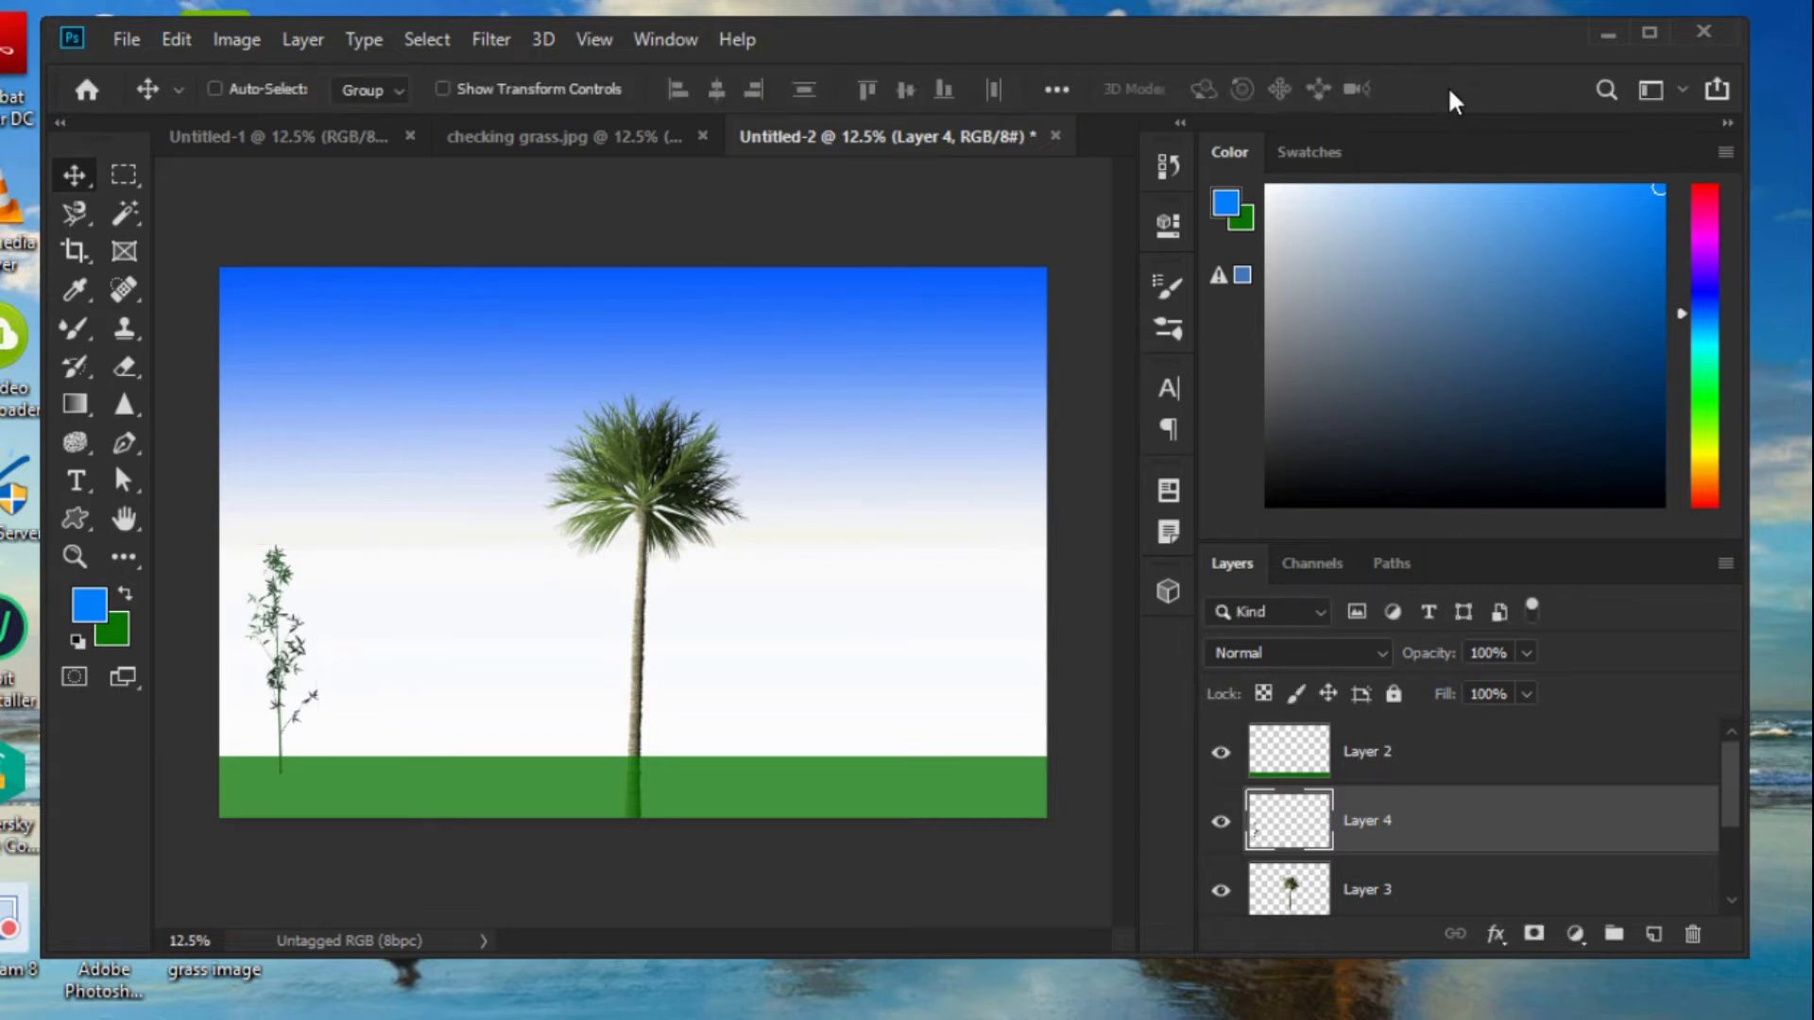
key("shift+Left")
key("shift+Left")
key("shift+Left")
key("shift+Left")
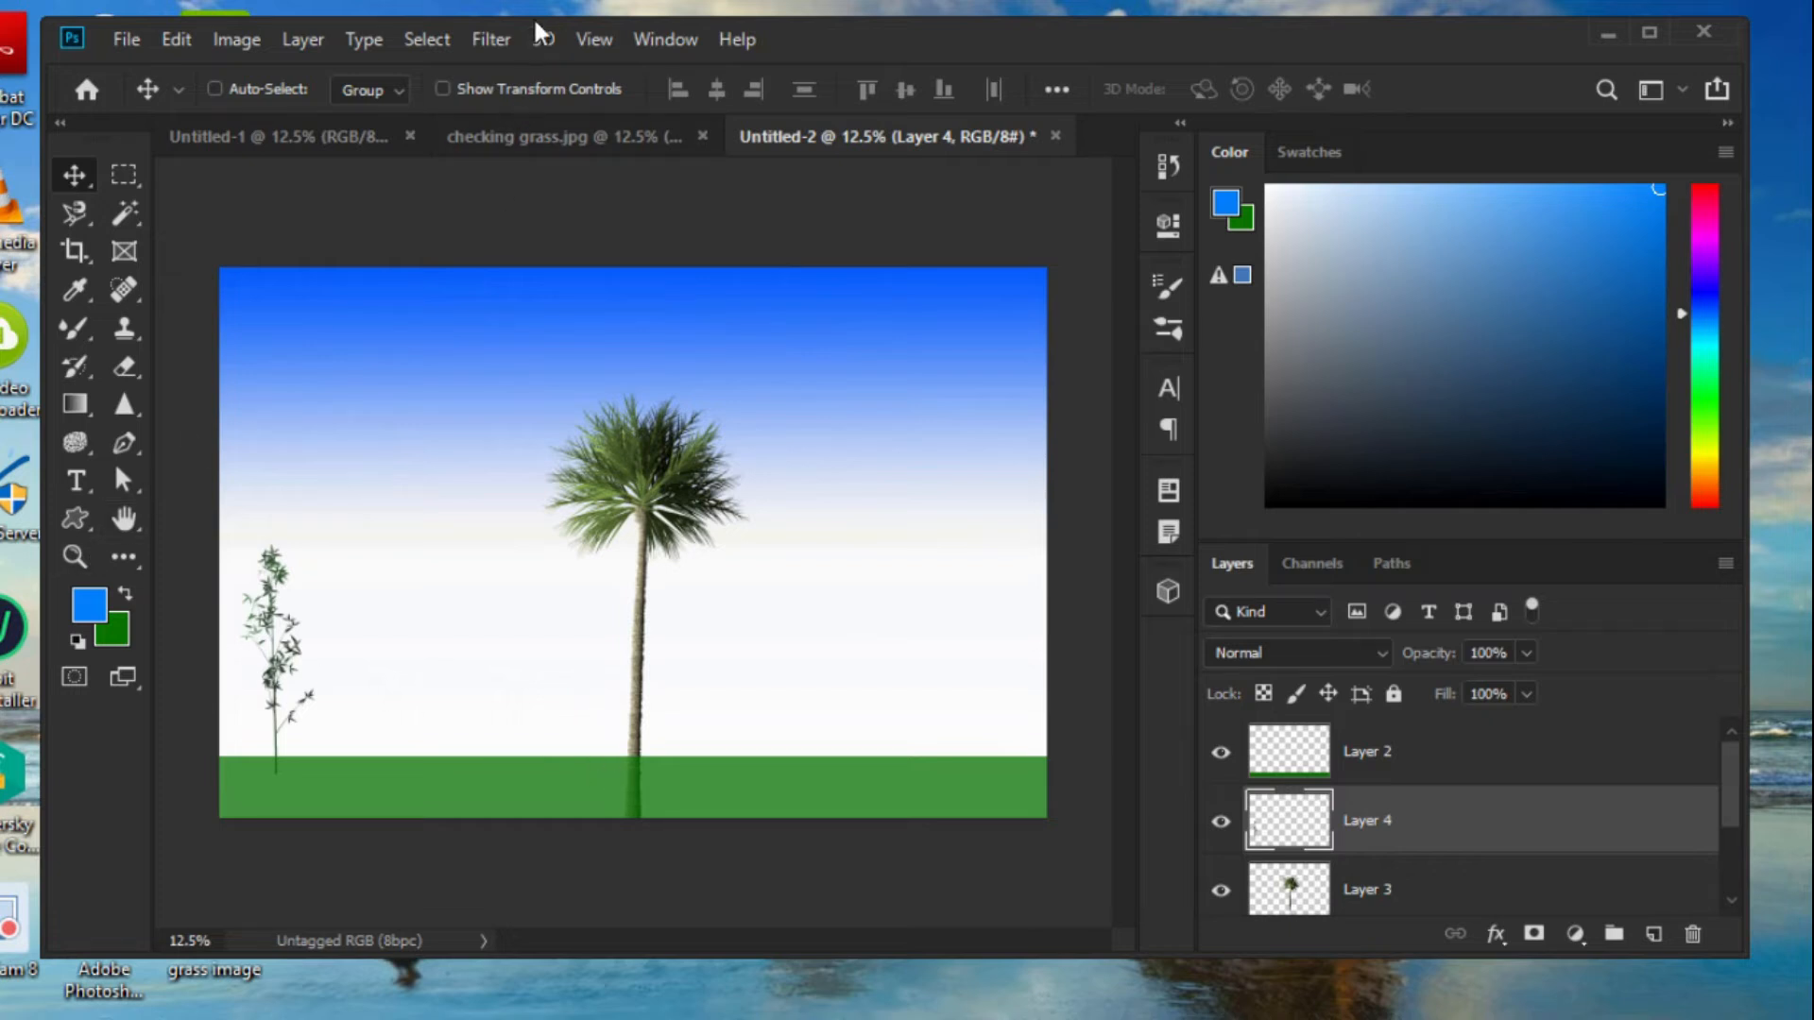
Place a leafy floral custom shape about 100 px wide and high between the palm trunk and the canvas's right edge.
left_click(68, 523)
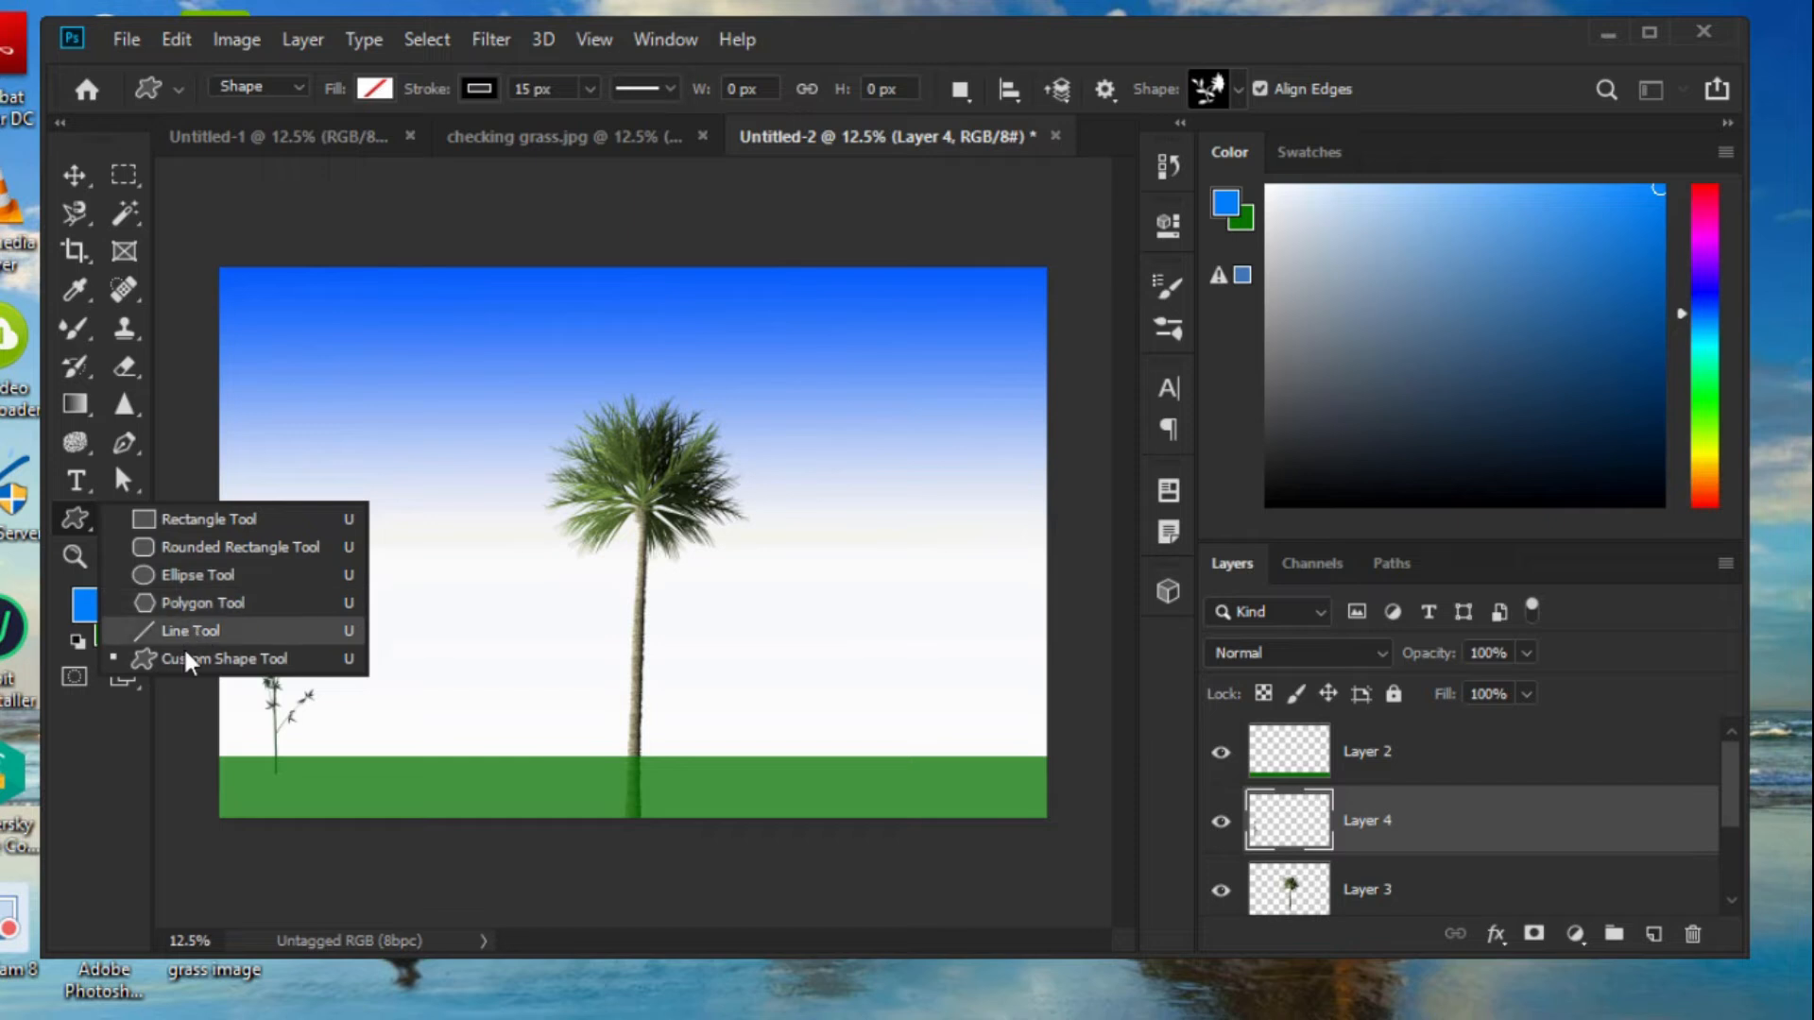
left_click(186, 659)
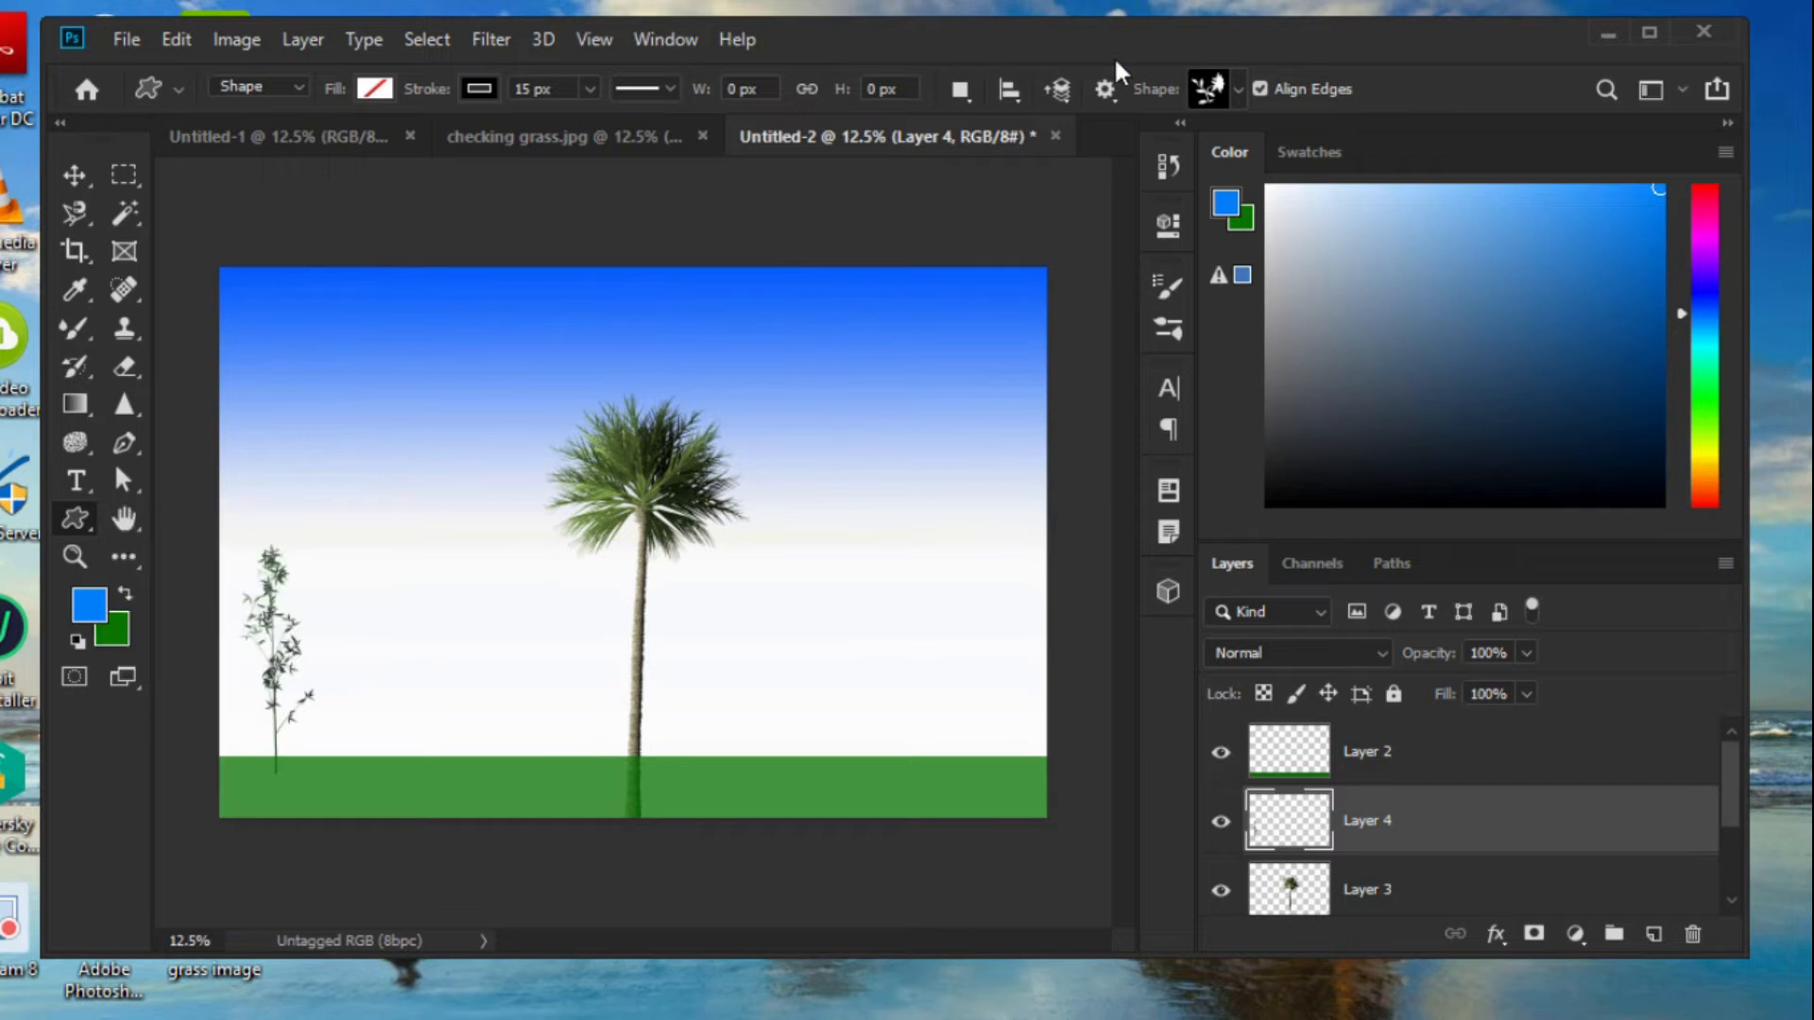
left_click(1211, 87)
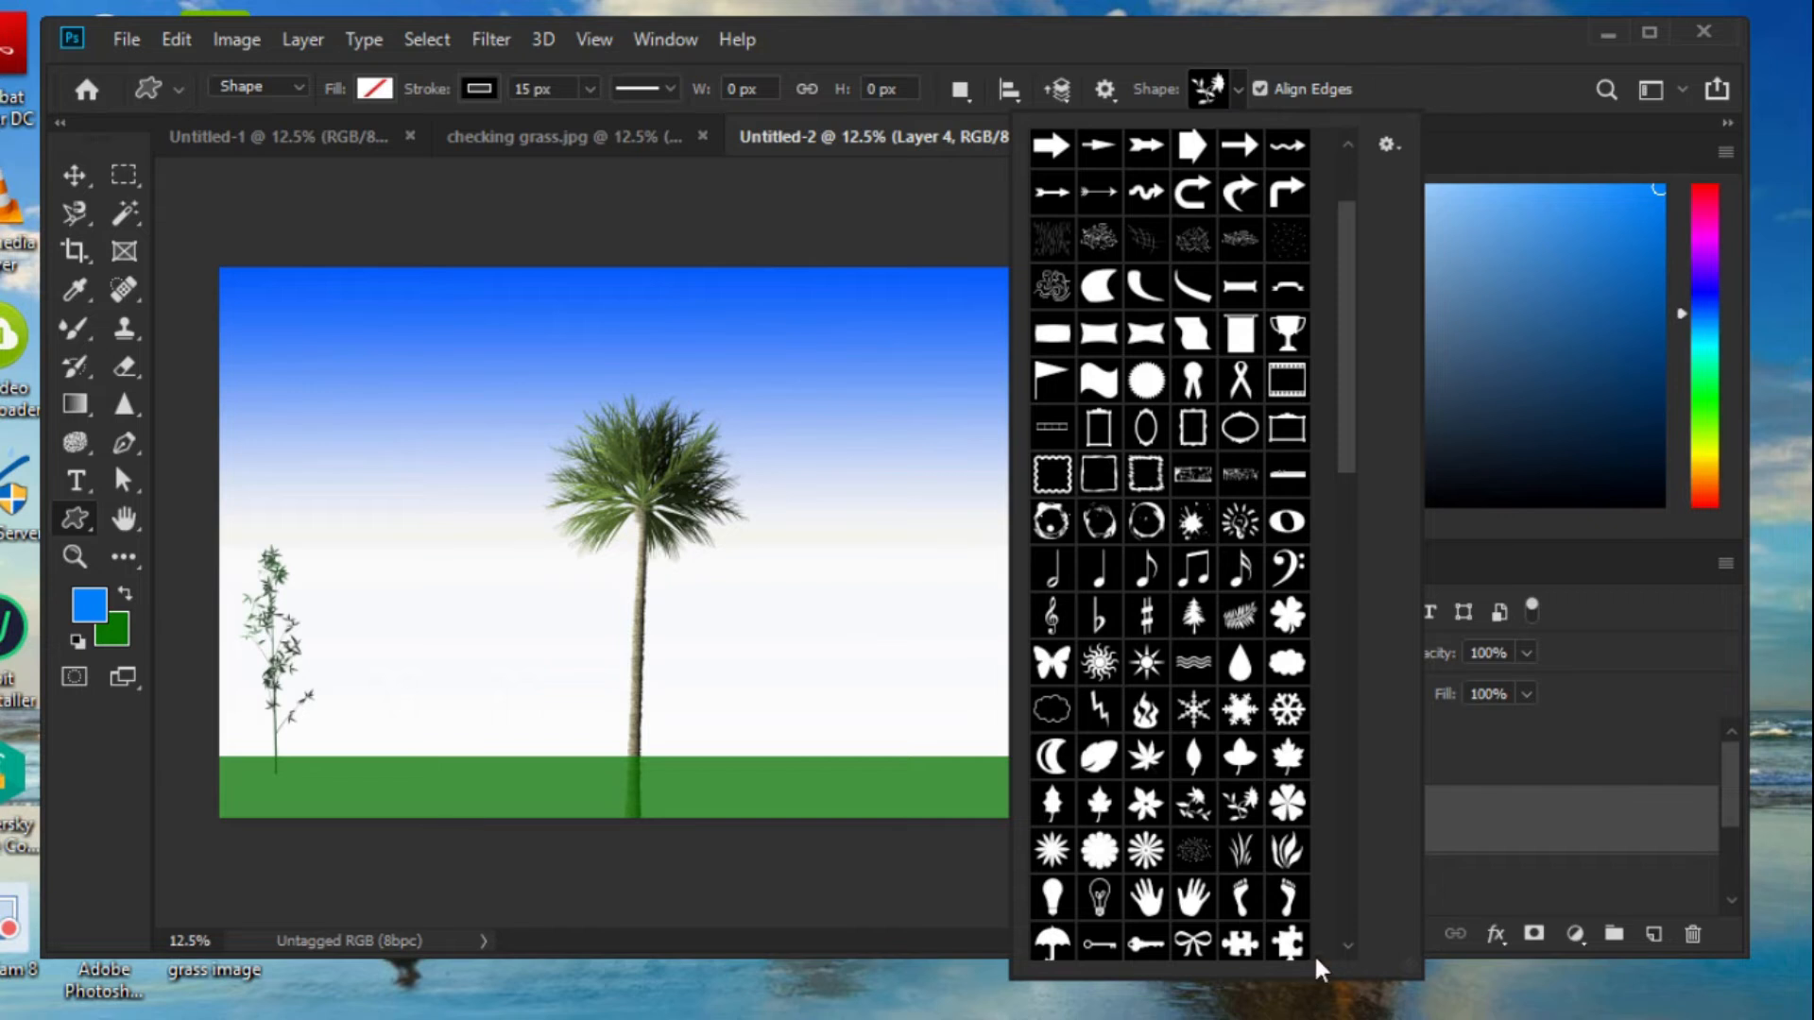
left_click(1242, 809)
left_click(1207, 88)
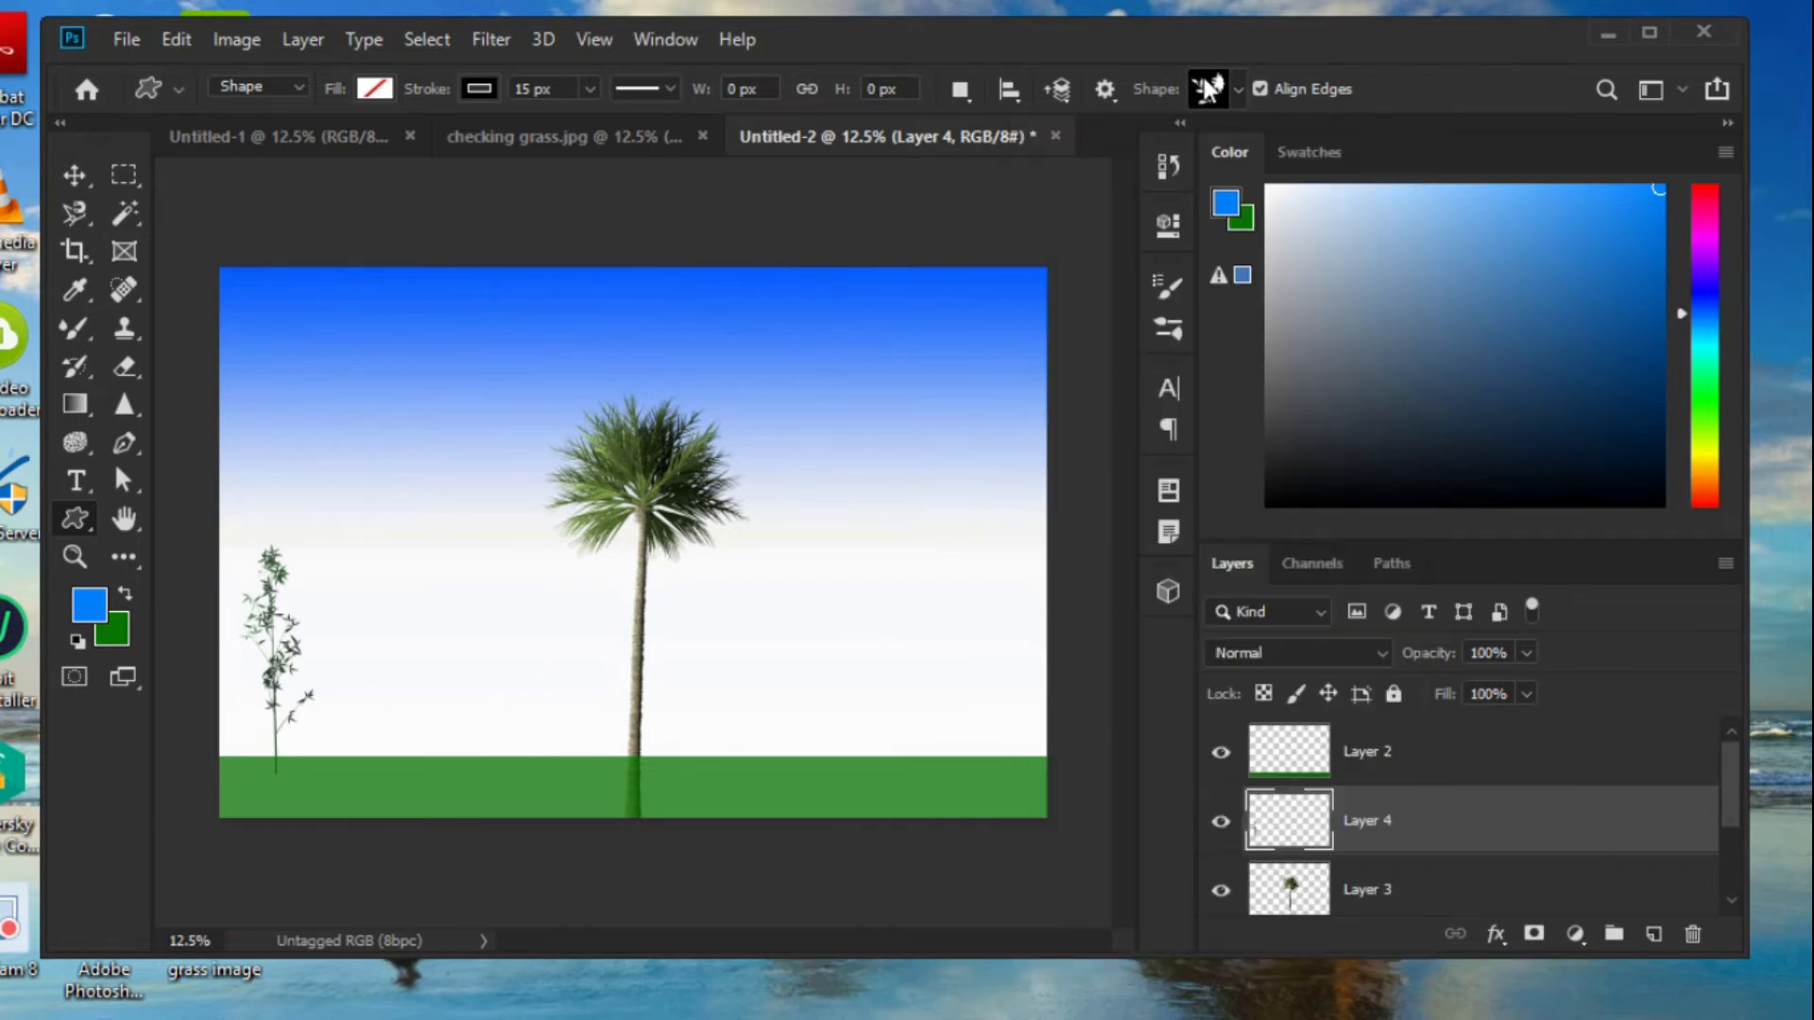
left_click(741, 710)
left_click(739, 487)
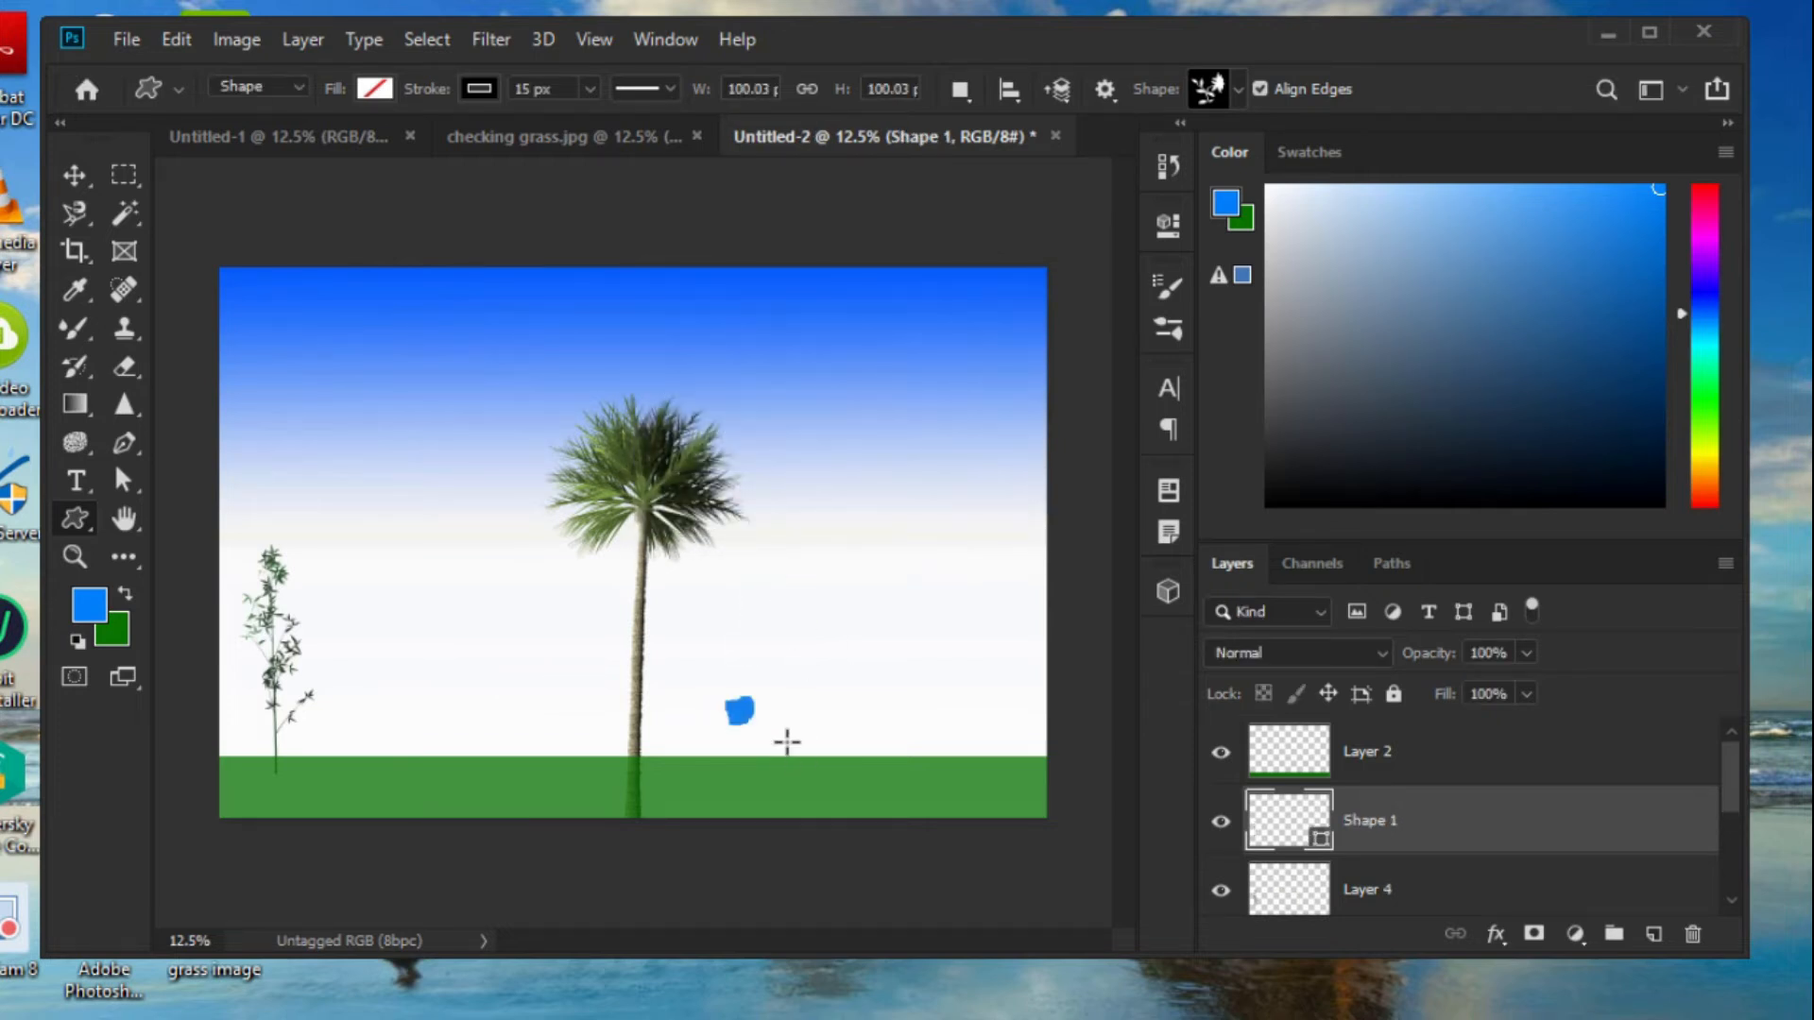
Remove the floral shape's stroke and fill it with the recently used dark green.
left_click(467, 85)
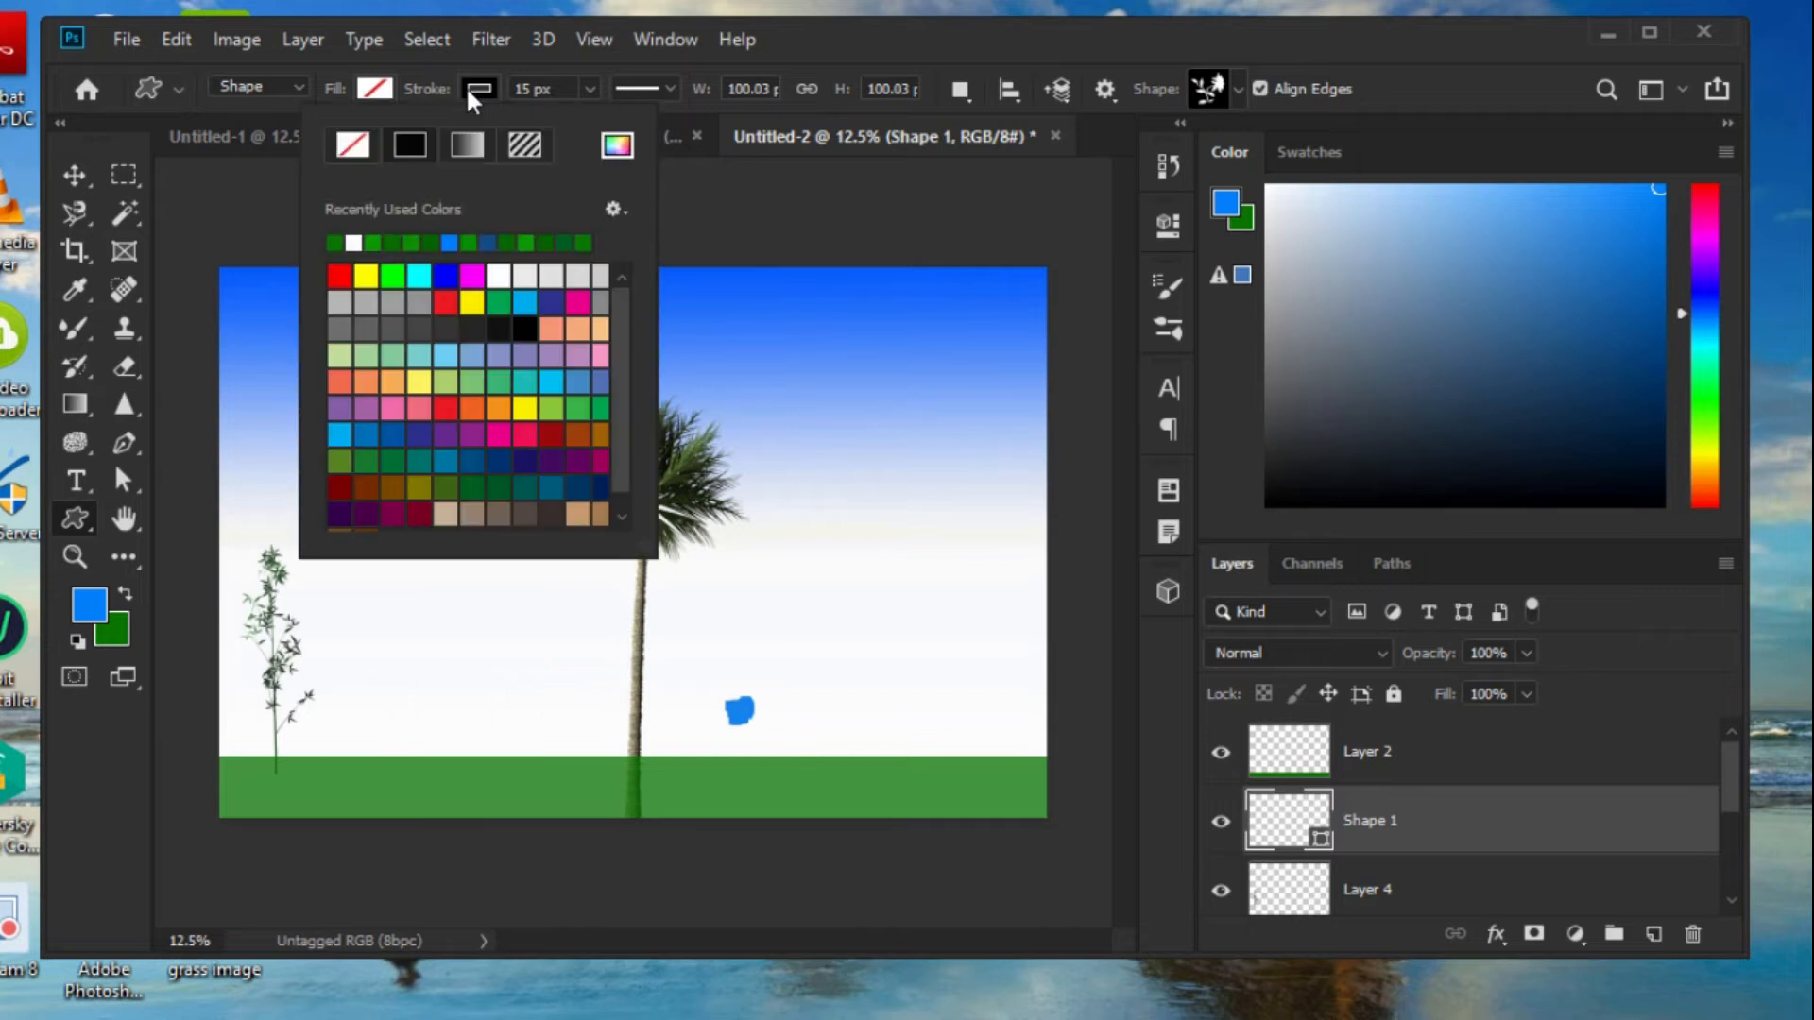
left_click(347, 147)
left_click(370, 85)
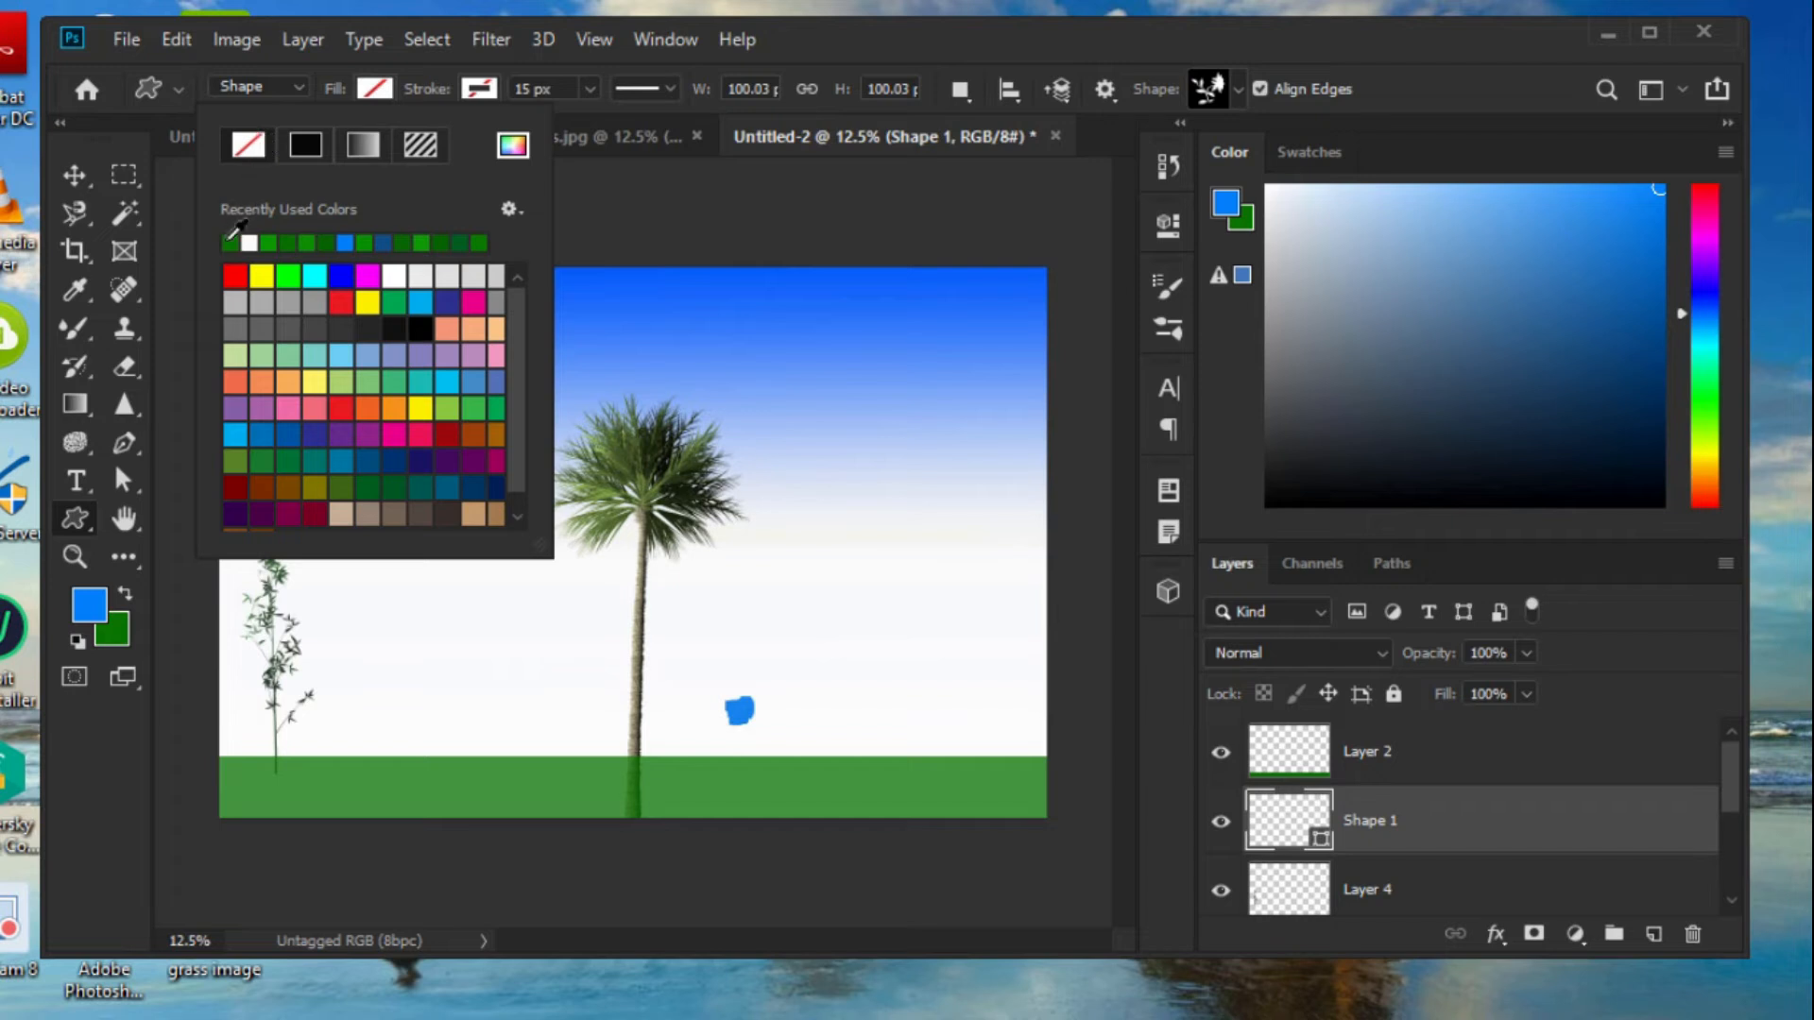
left_click(373, 86)
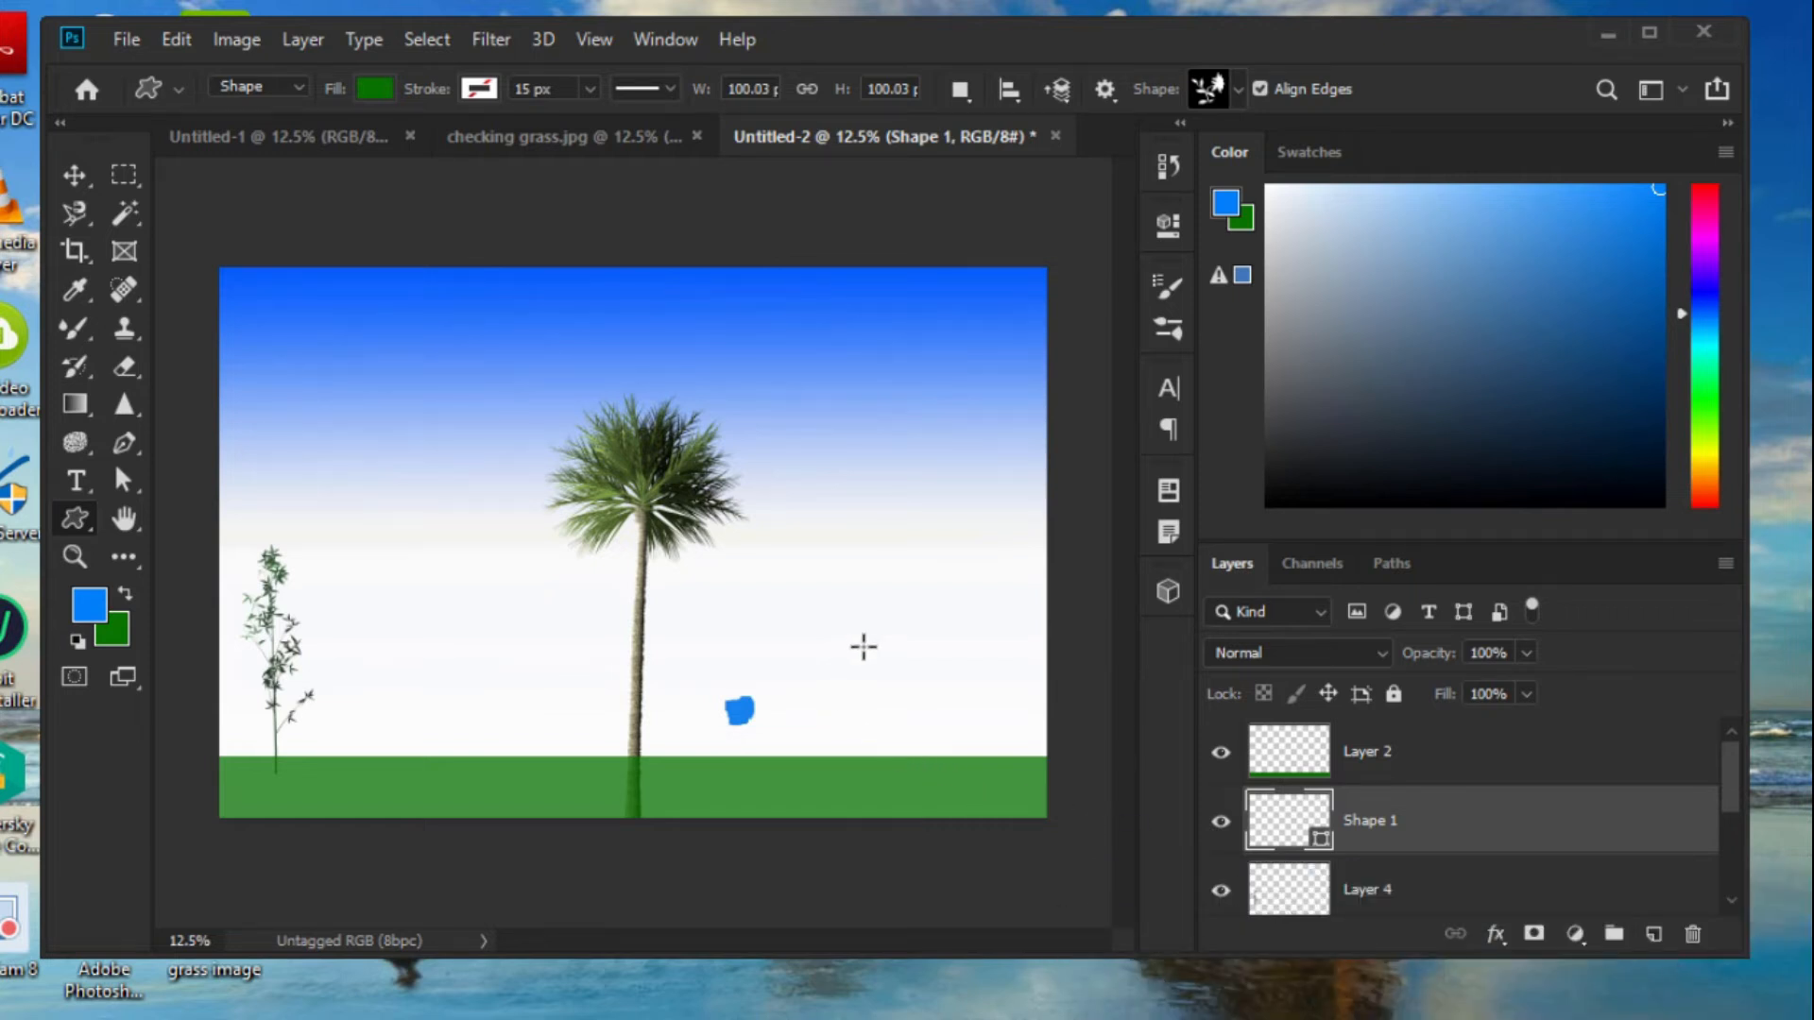
Stretch the floral shape to about 356% width and 748% height and stand it on the green strip right of the palm.
key("ctrl+t")
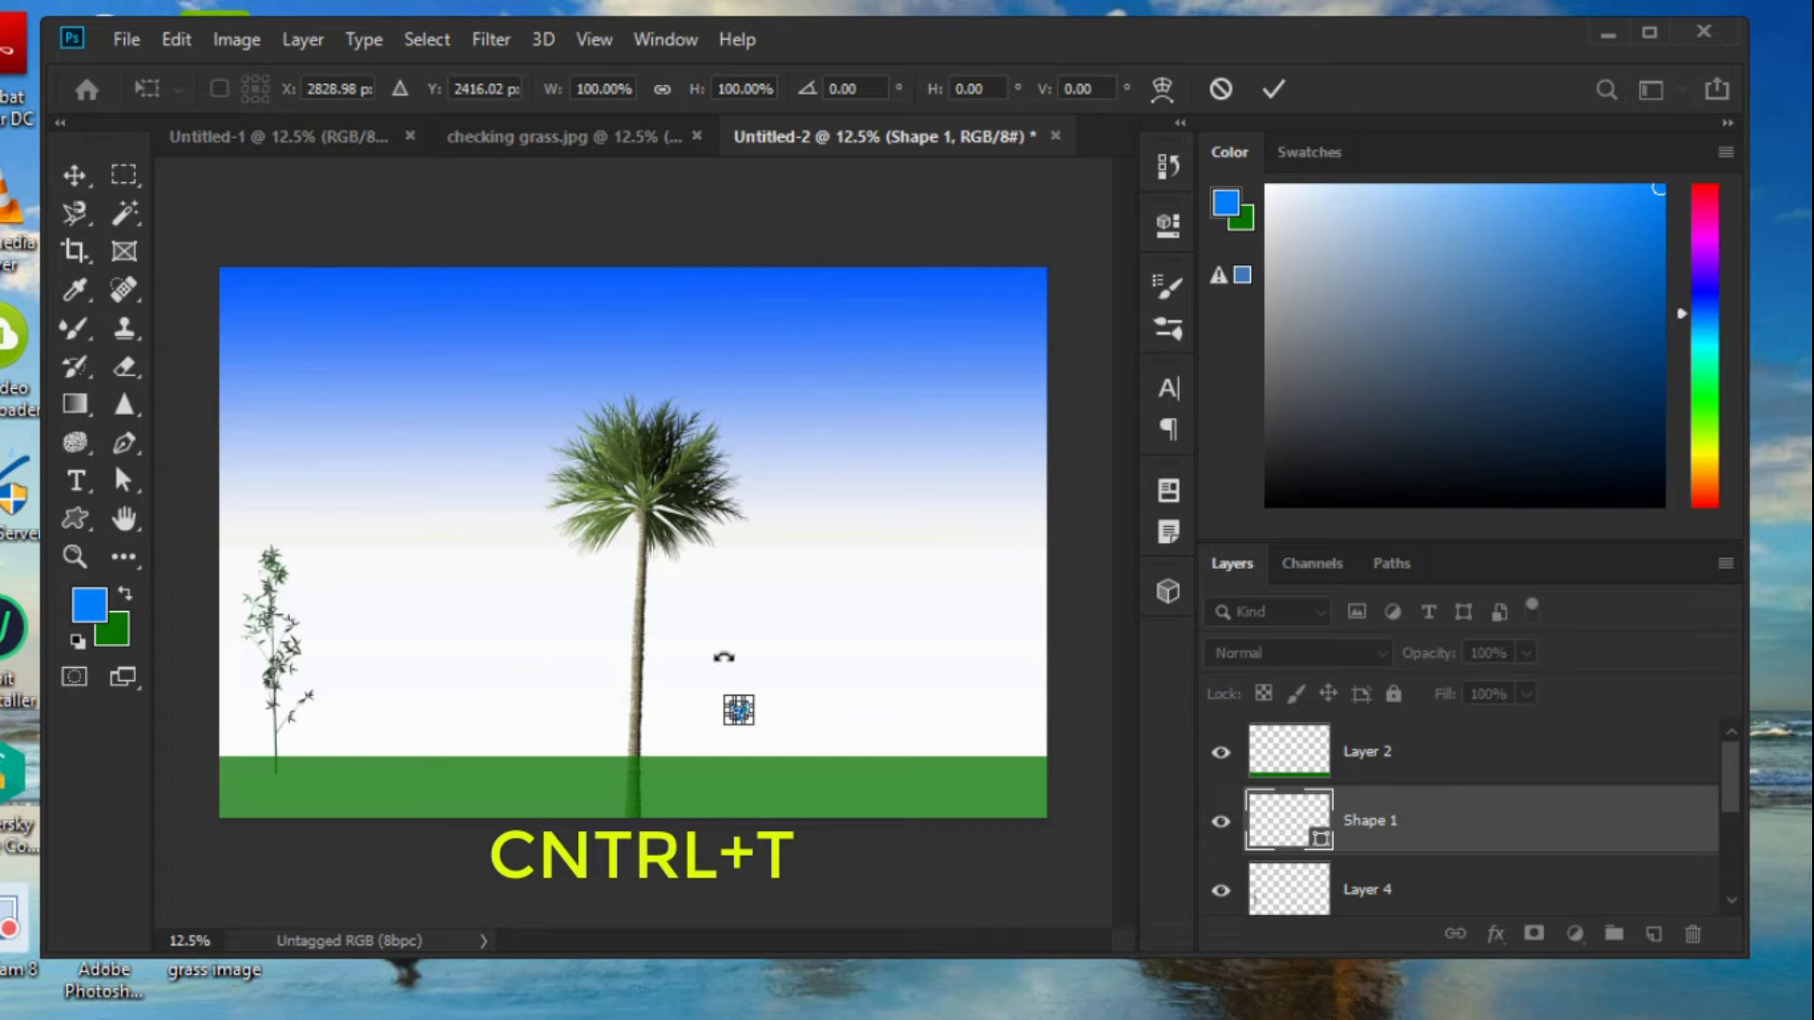
left_click_drag(741, 685, 794, 660)
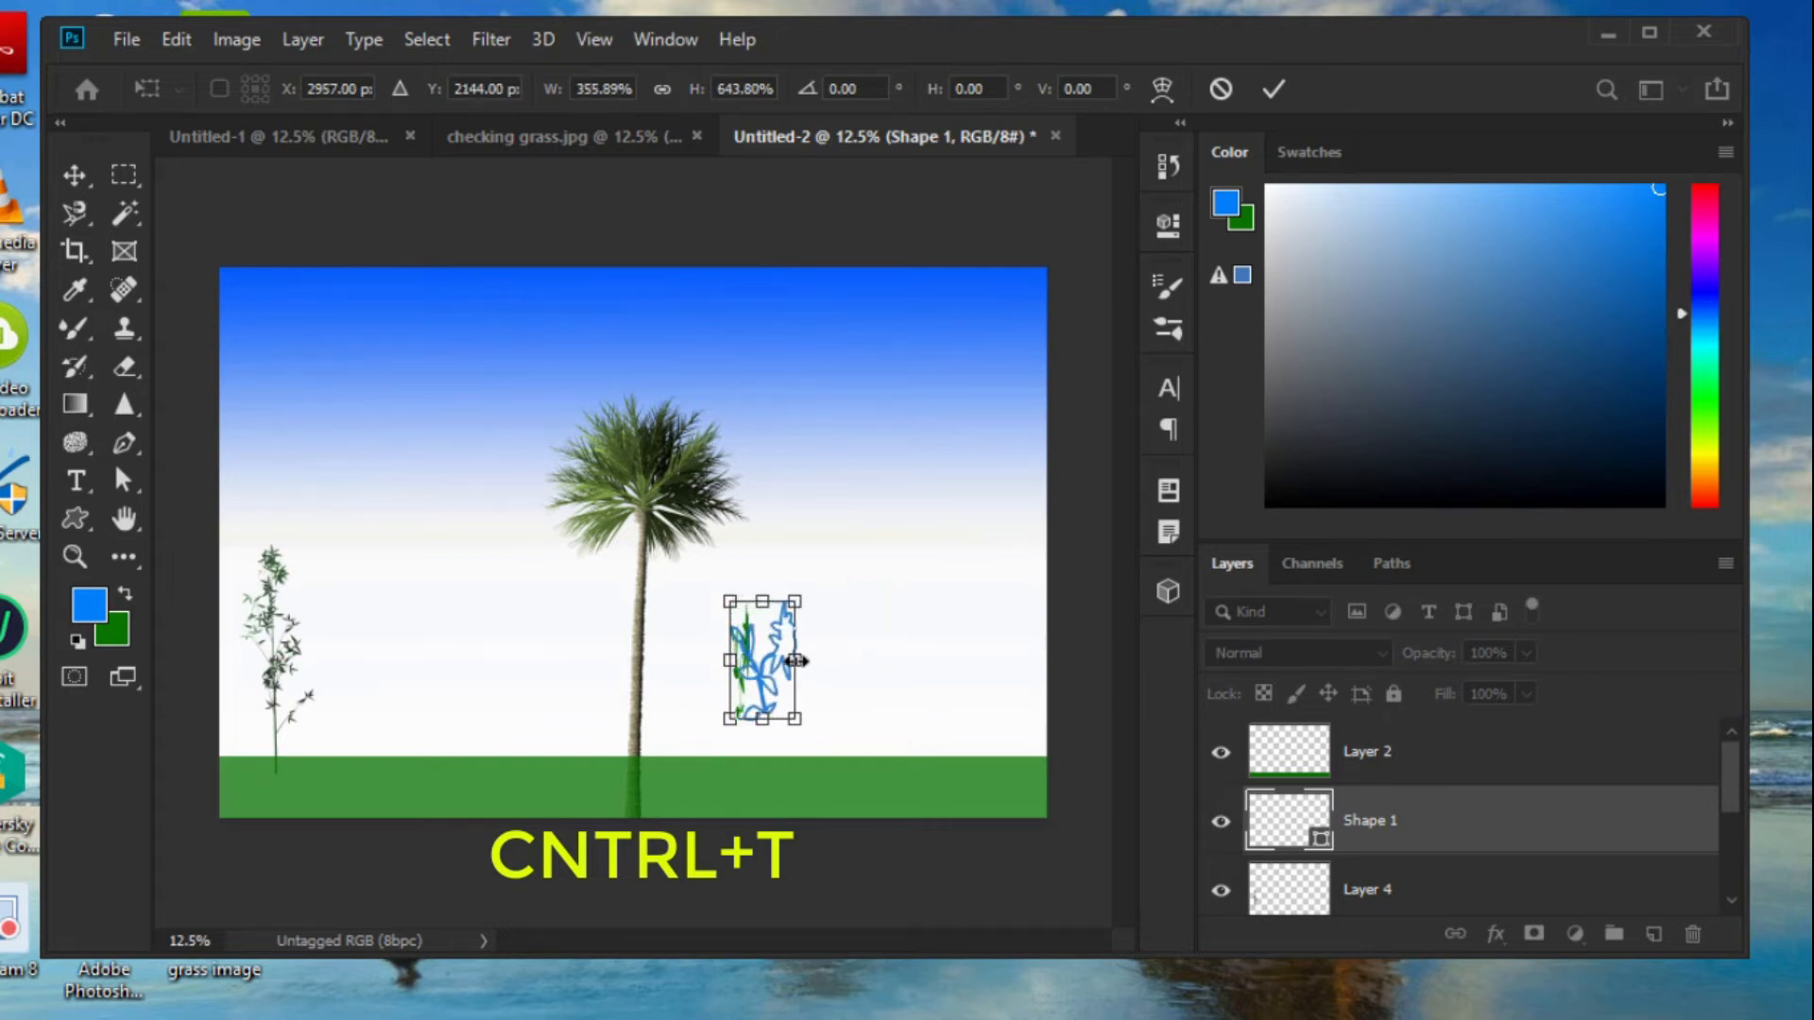
left_click_drag(761, 720, 761, 738)
left_click_drag(763, 646, 877, 685)
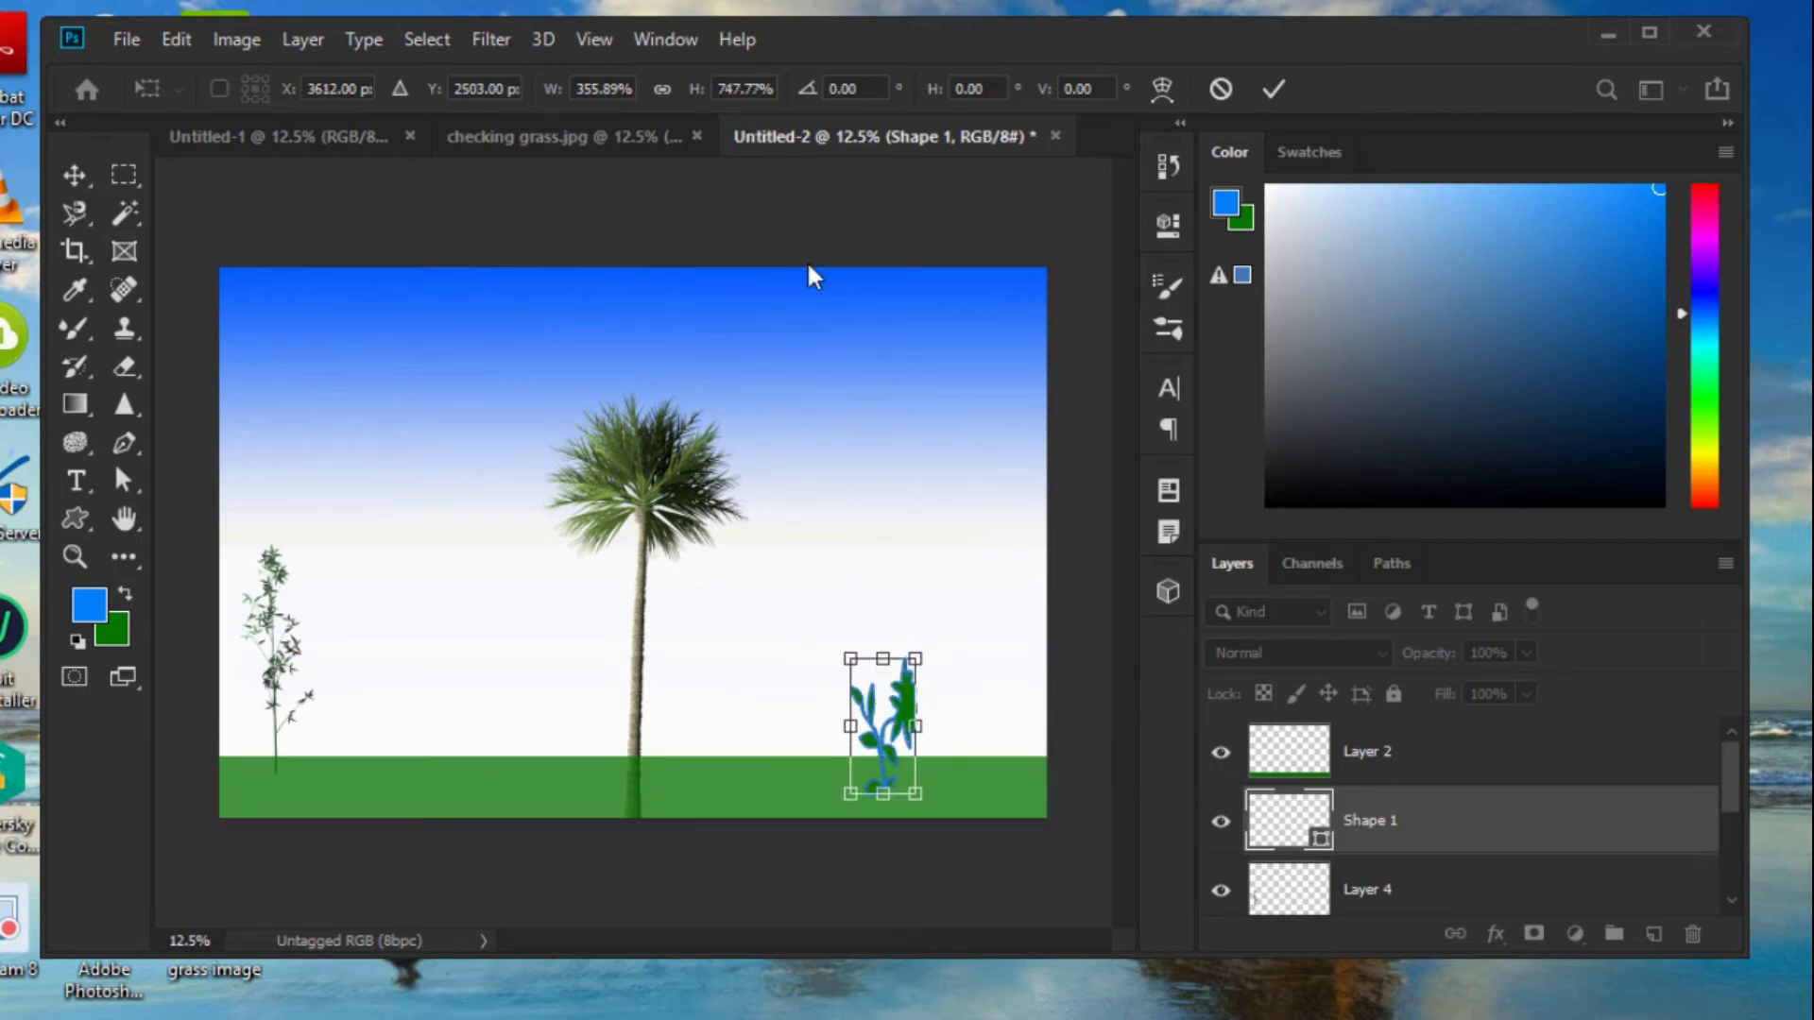
left_click(1272, 82)
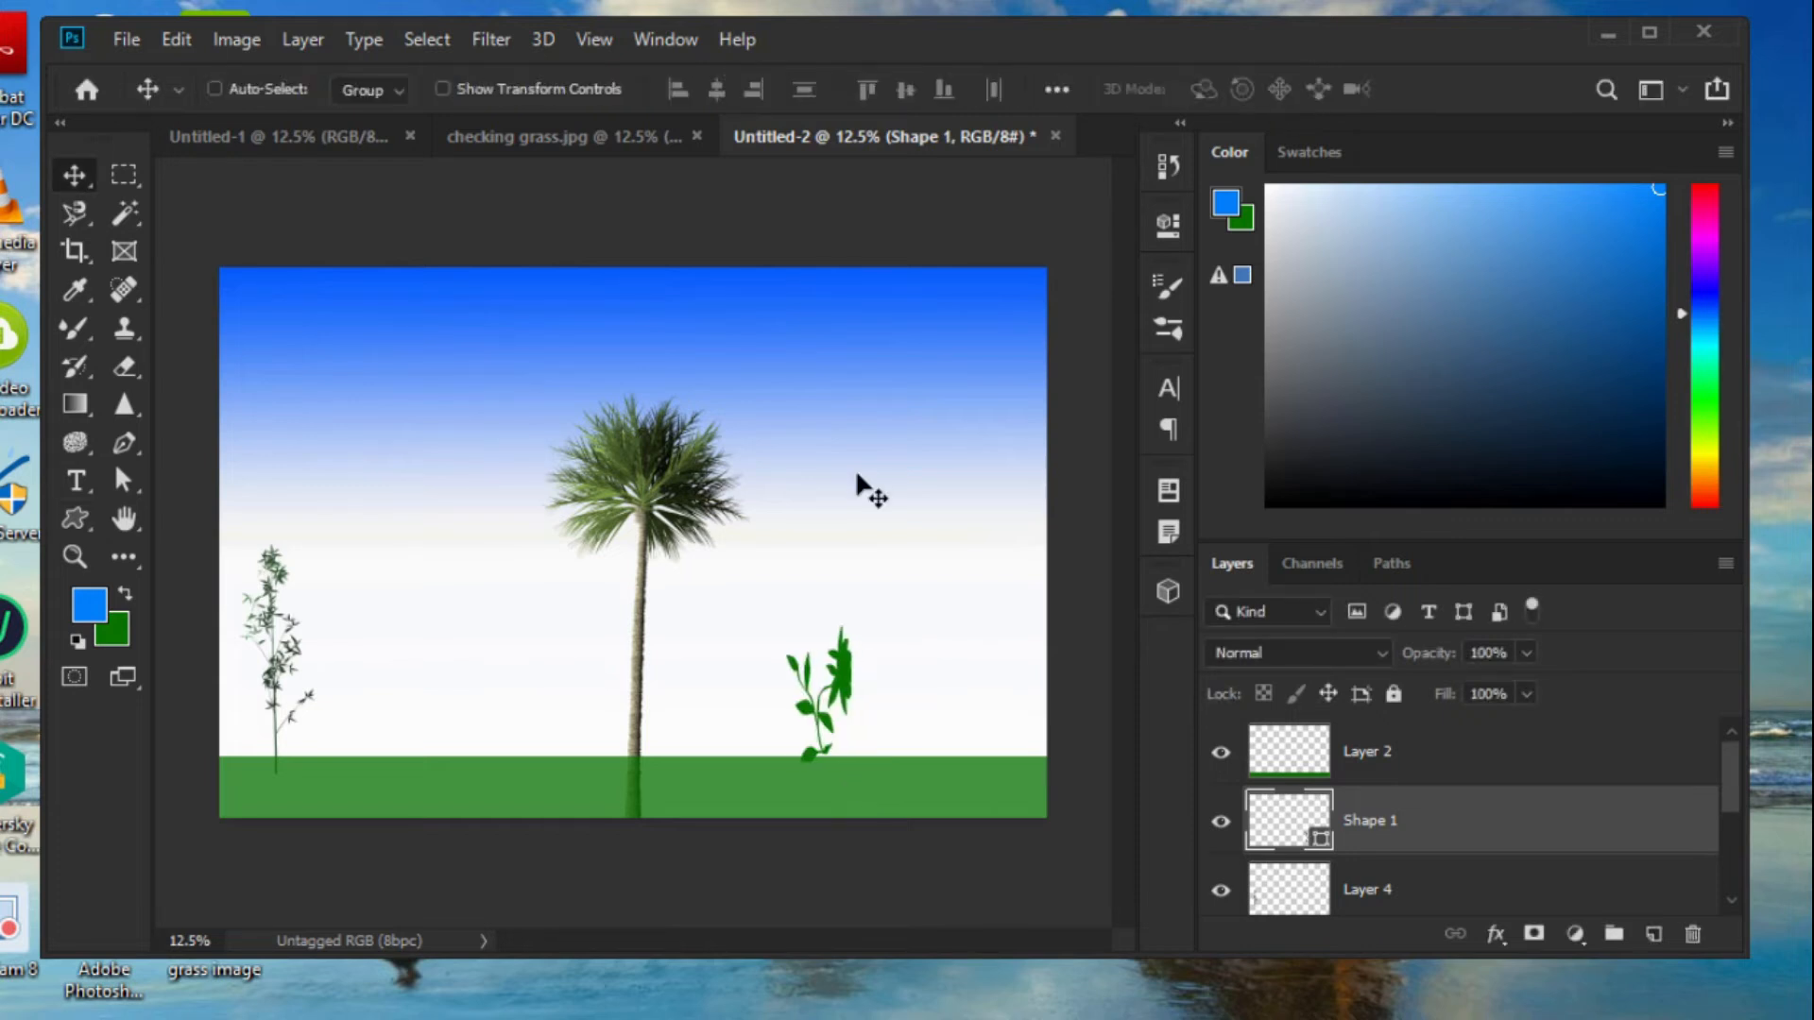
Nudge the green plant closer to the palm with its base on the ground, and place a duplicate between the bamboo and the palm.
key("shift+Left")
key("shift+Left")
key("shift+Left")
key("shift+Left")
key("shift+Left")
key("shift+Left")
key("shift+Left")
key("shift+Left")
key("shift+Left")
key("shift+Left")
key("shift+Left")
key("shift+Left")
key("shift+Left")
key("shift+Left")
key("shift+Left")
key("shift+Left")
key("shift+Left")
key("shift+Left")
key("shift+Left")
key("shift+Left")
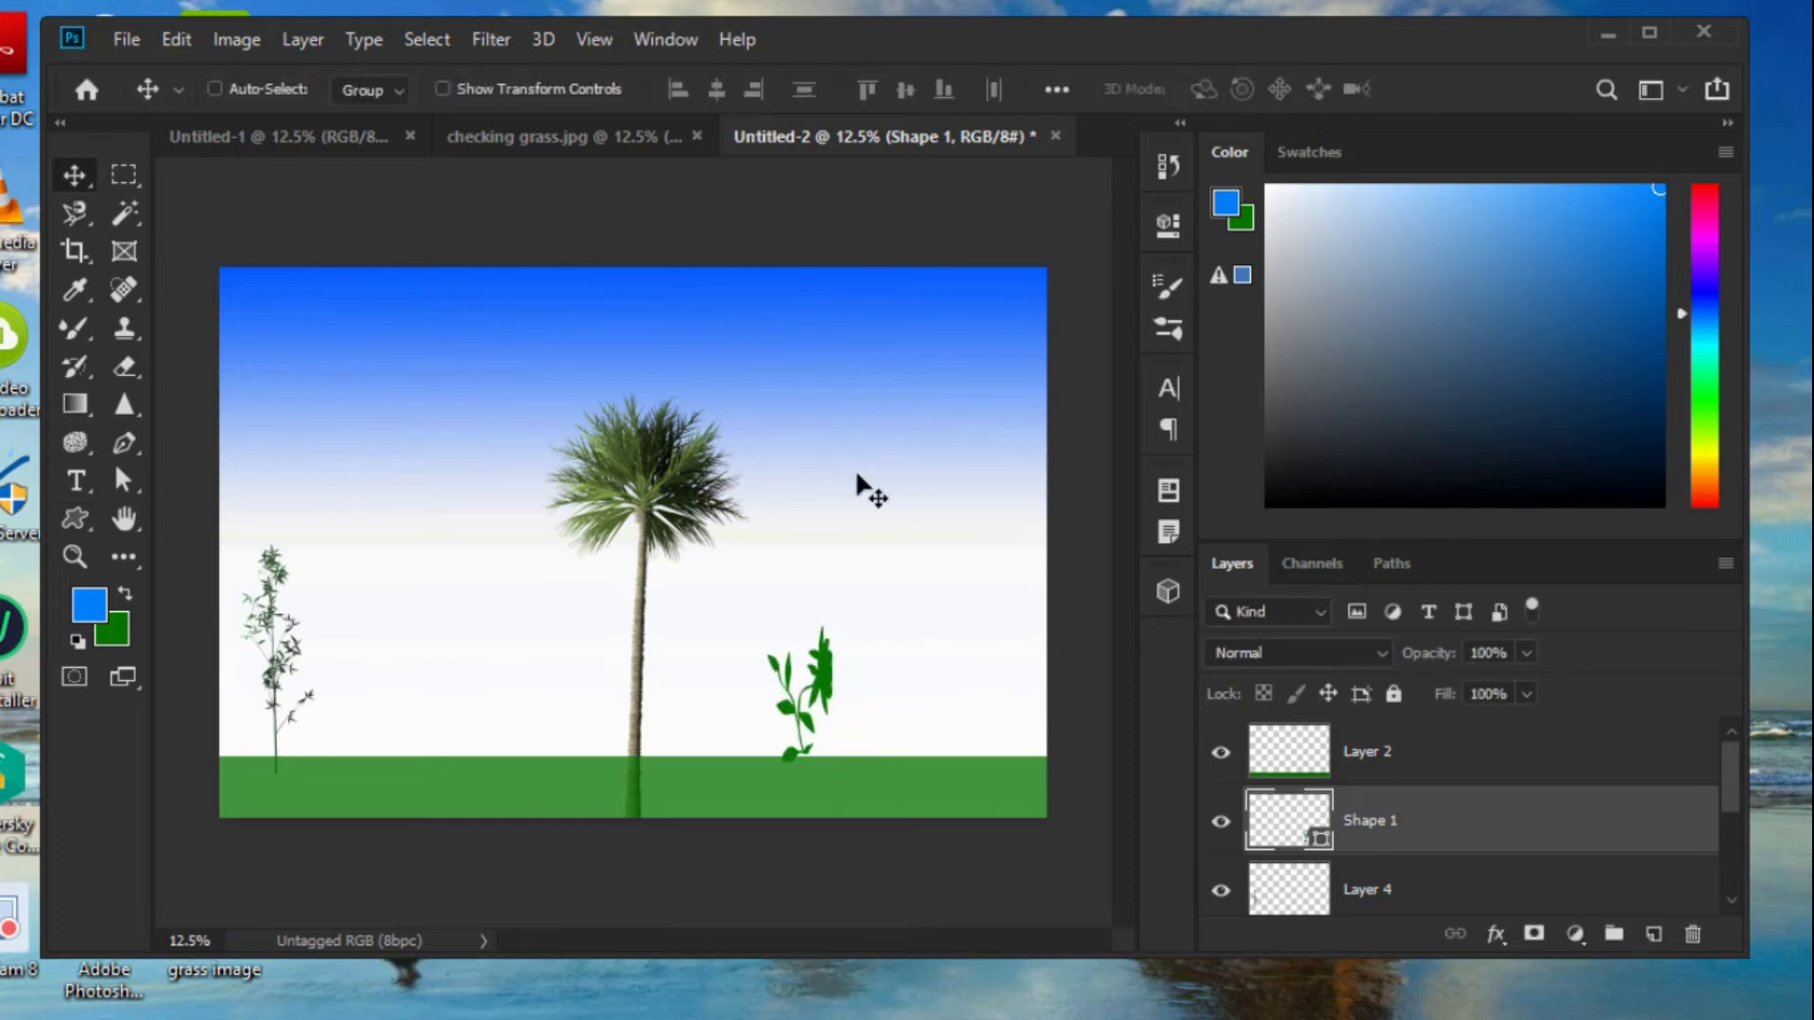
key("shift+Right")
key("shift+Right")
key("shift+Down")
key("shift+Down")
key("shift+Down")
key("shift+Down")
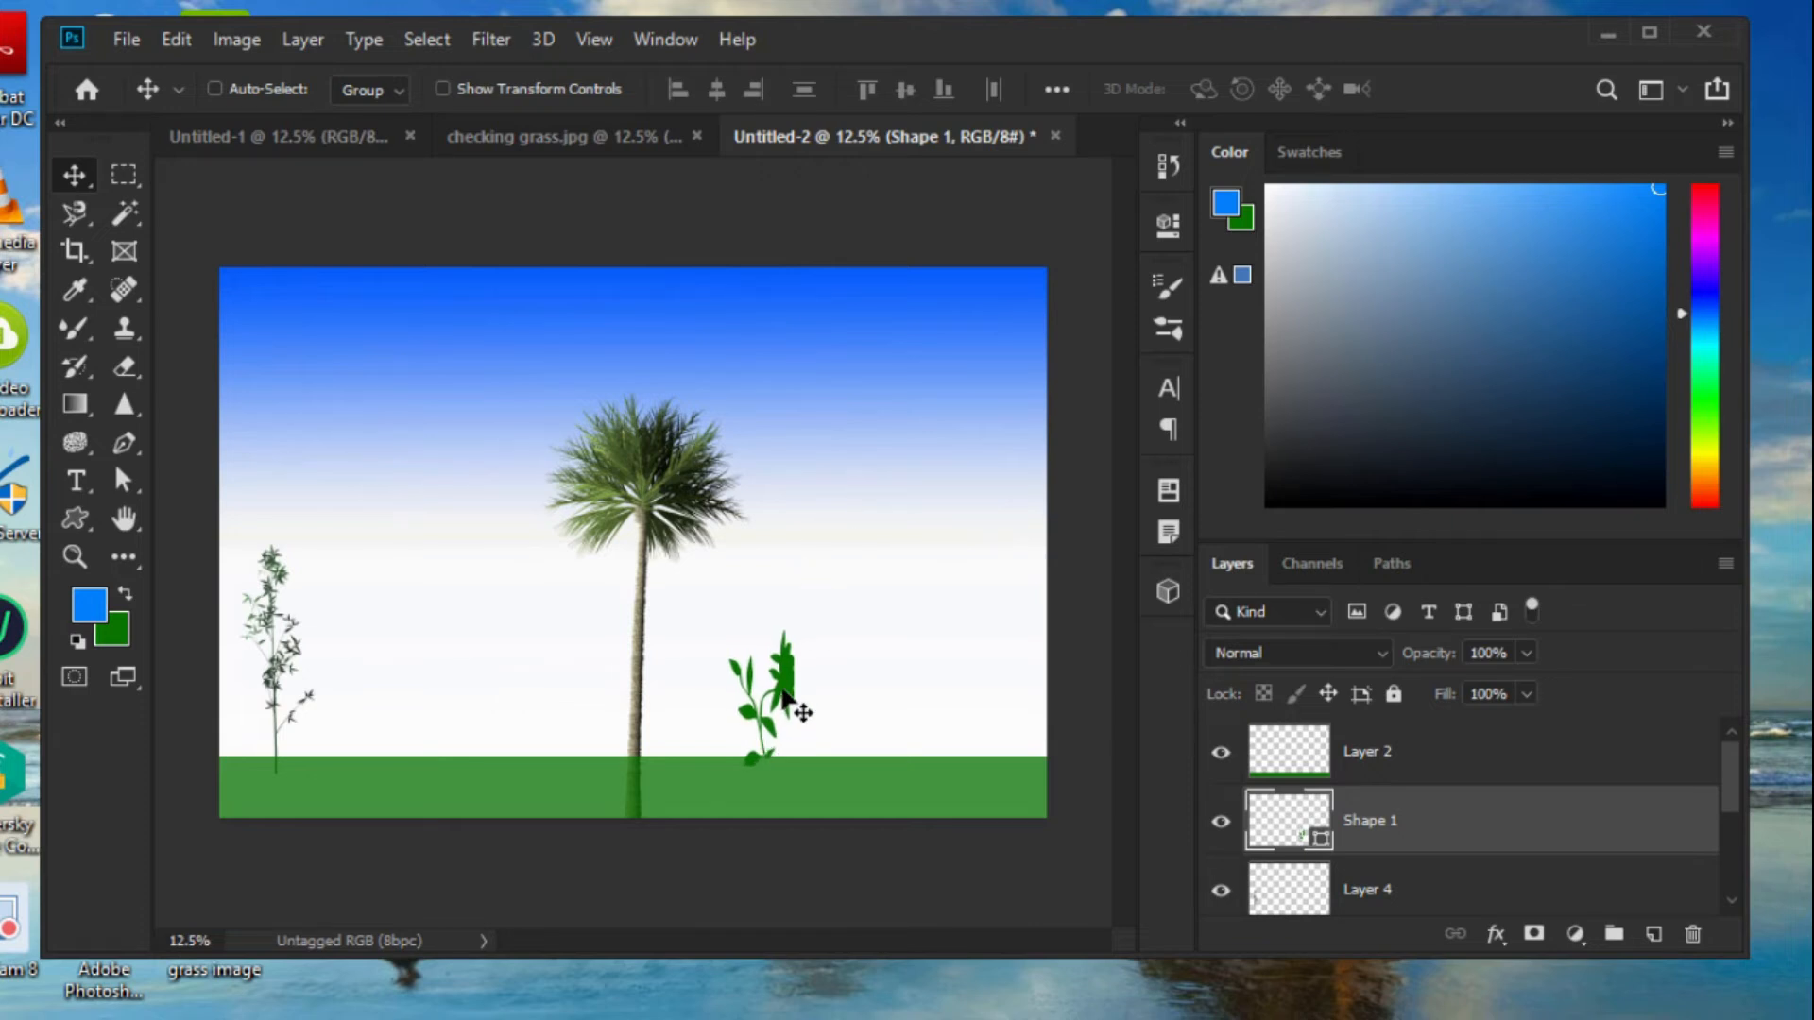
left_click_drag(785, 699, 431, 696)
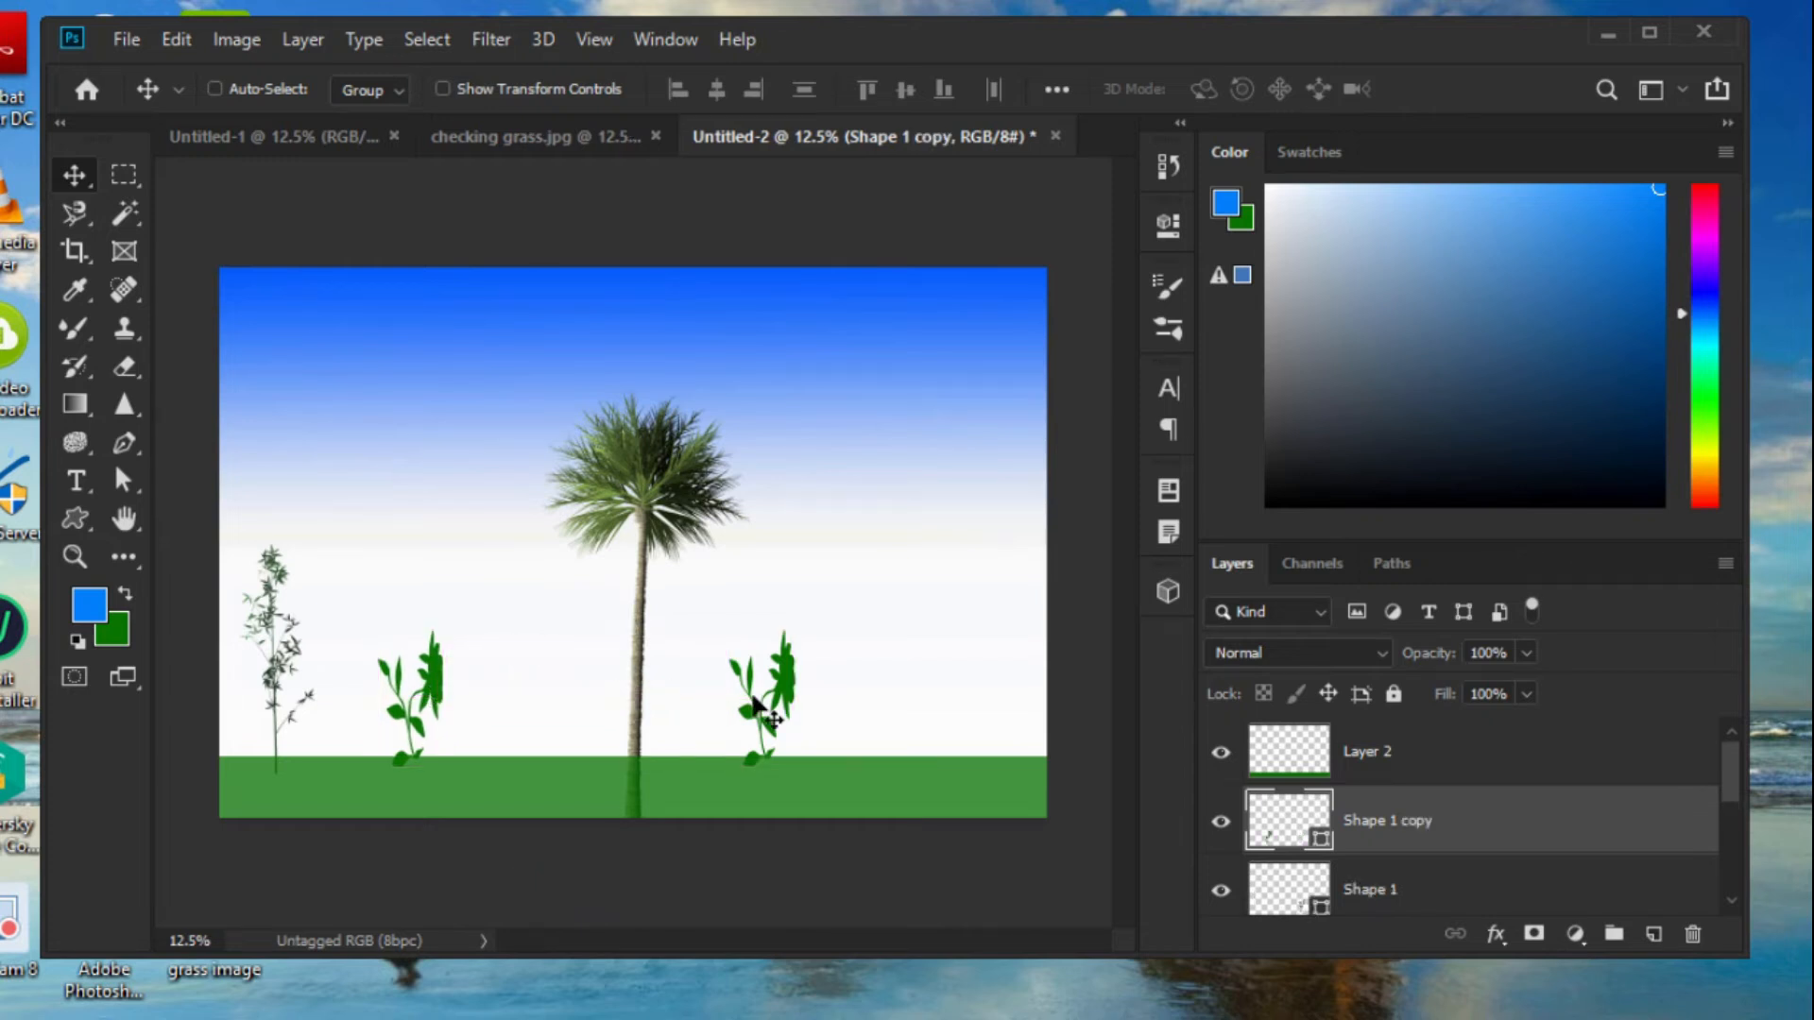
Create a grass custom shape 356 px wide and 747.91 px high and stand it on the ground near the canvas's right edge.
left_click(79, 519)
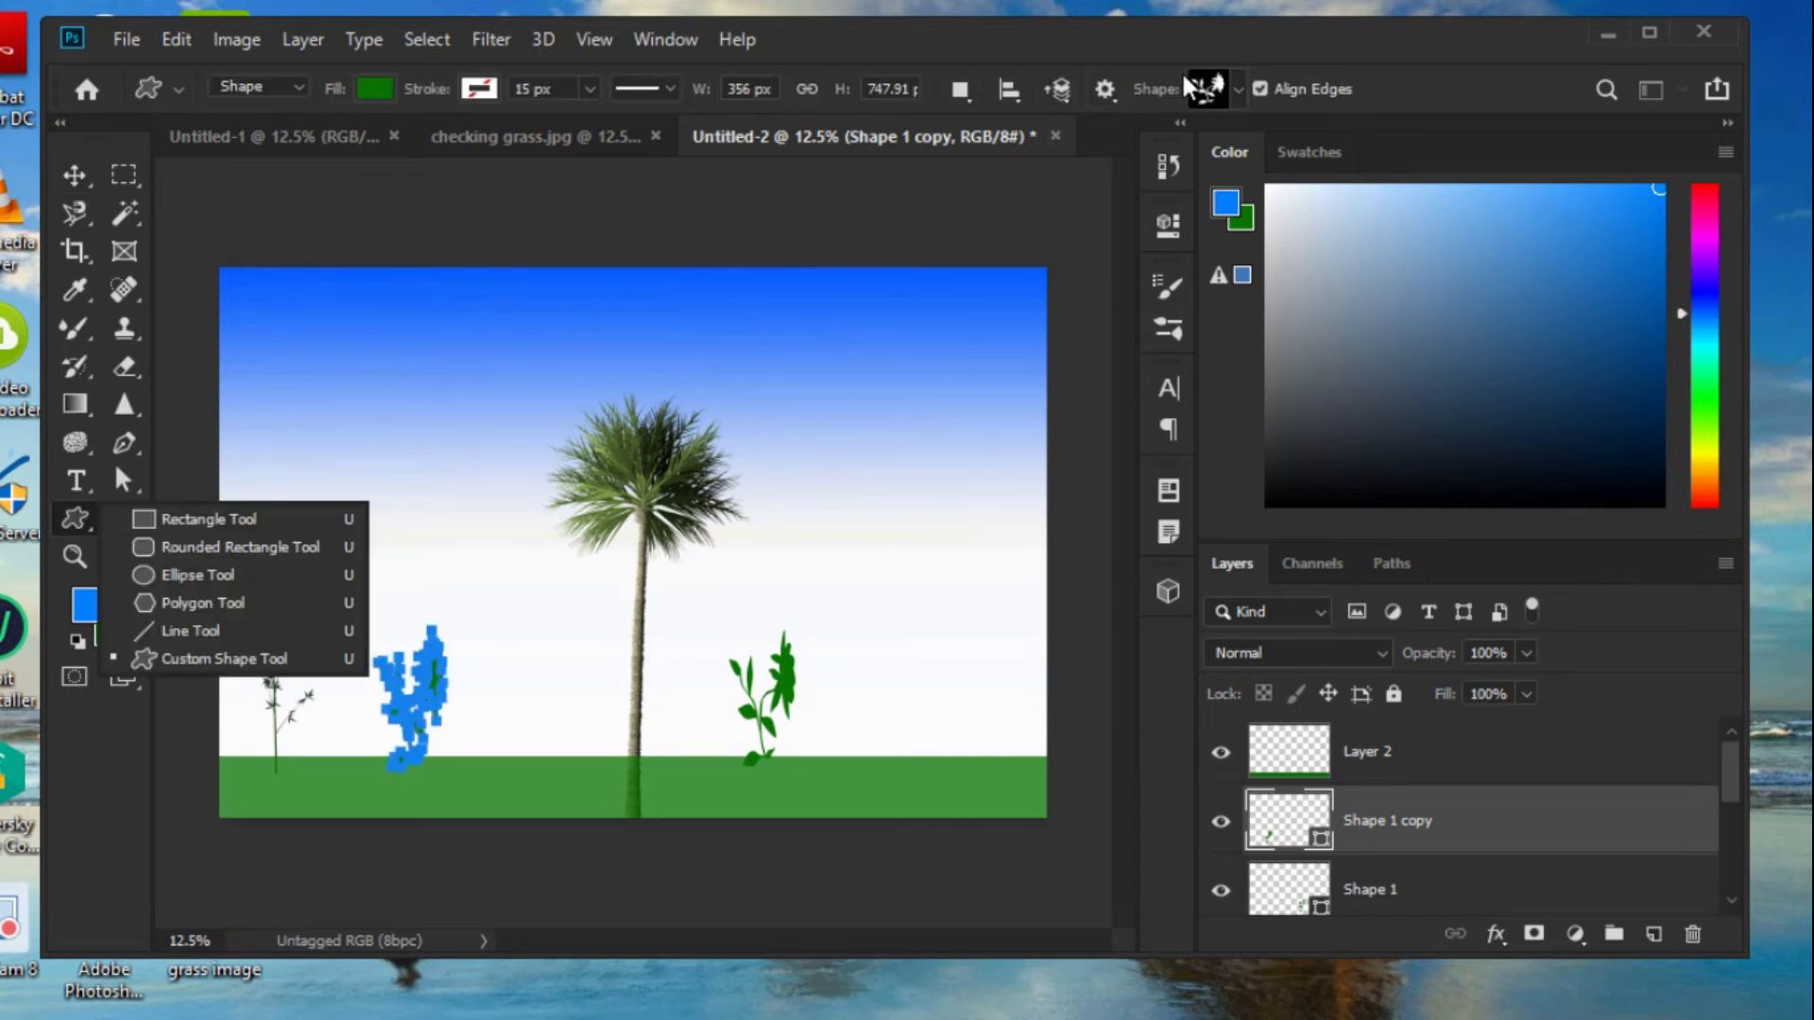
left_click(1198, 87)
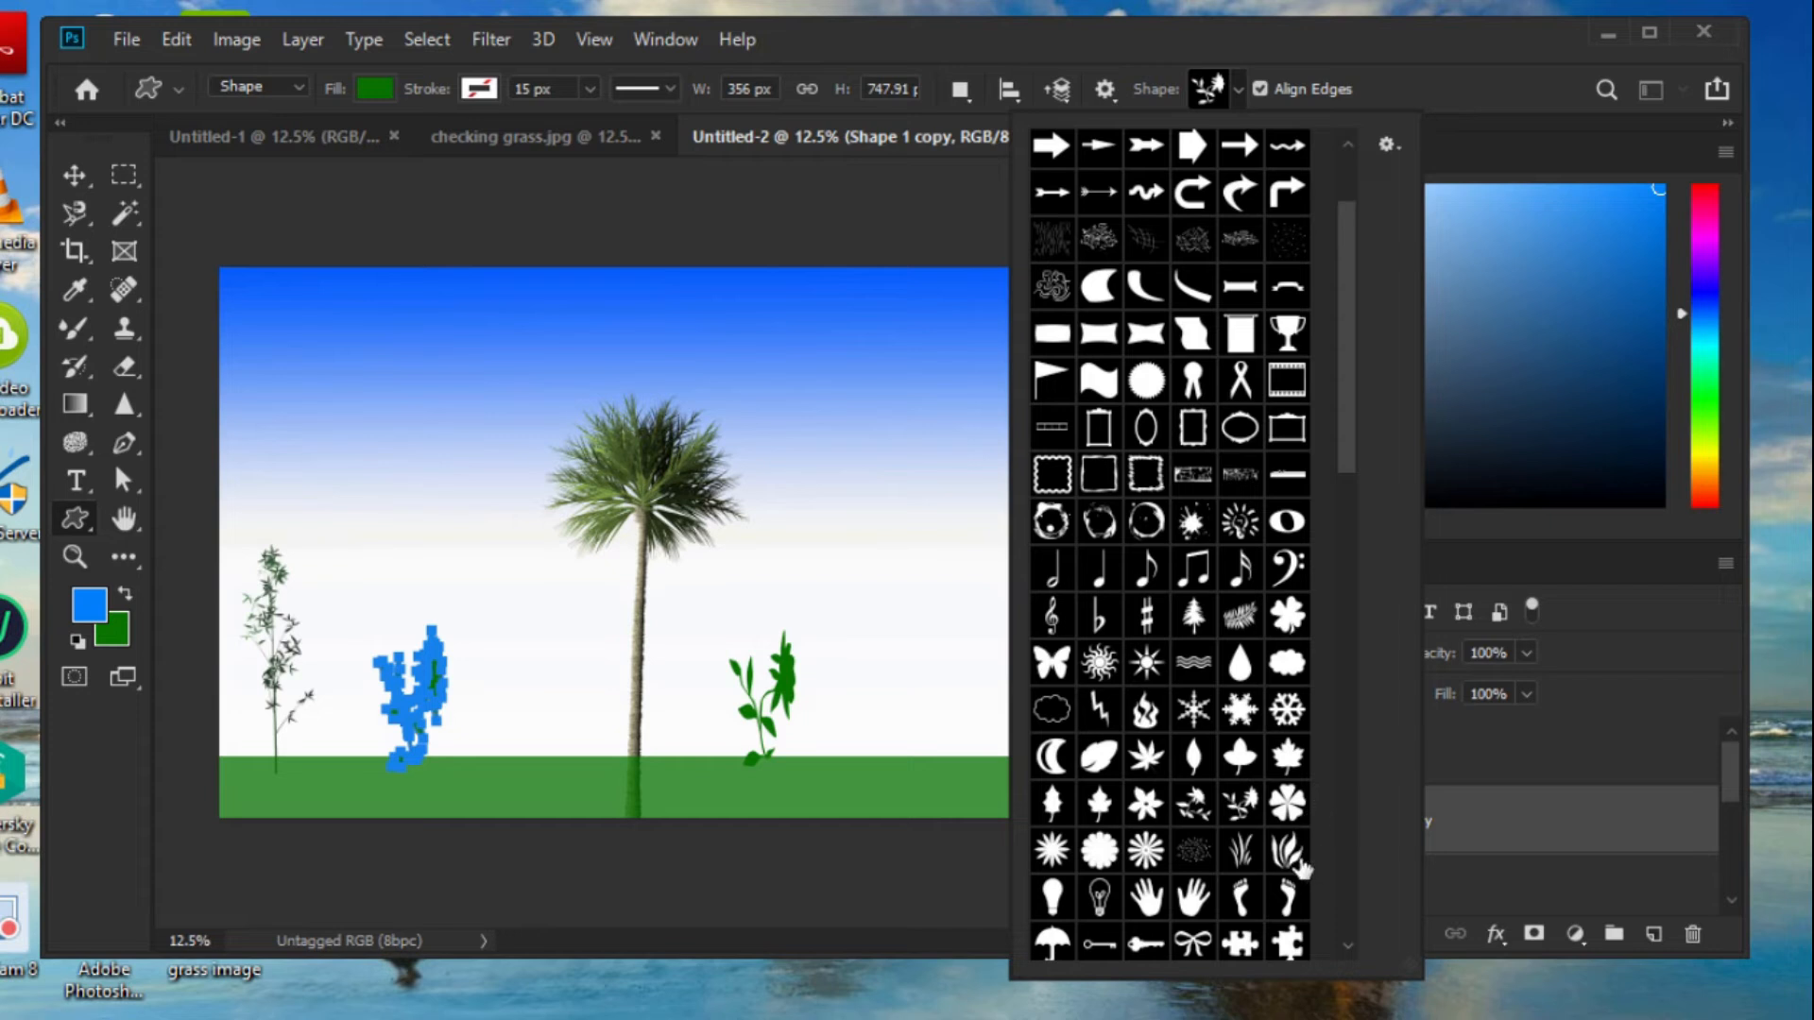
left_click(1241, 851)
left_click(1205, 88)
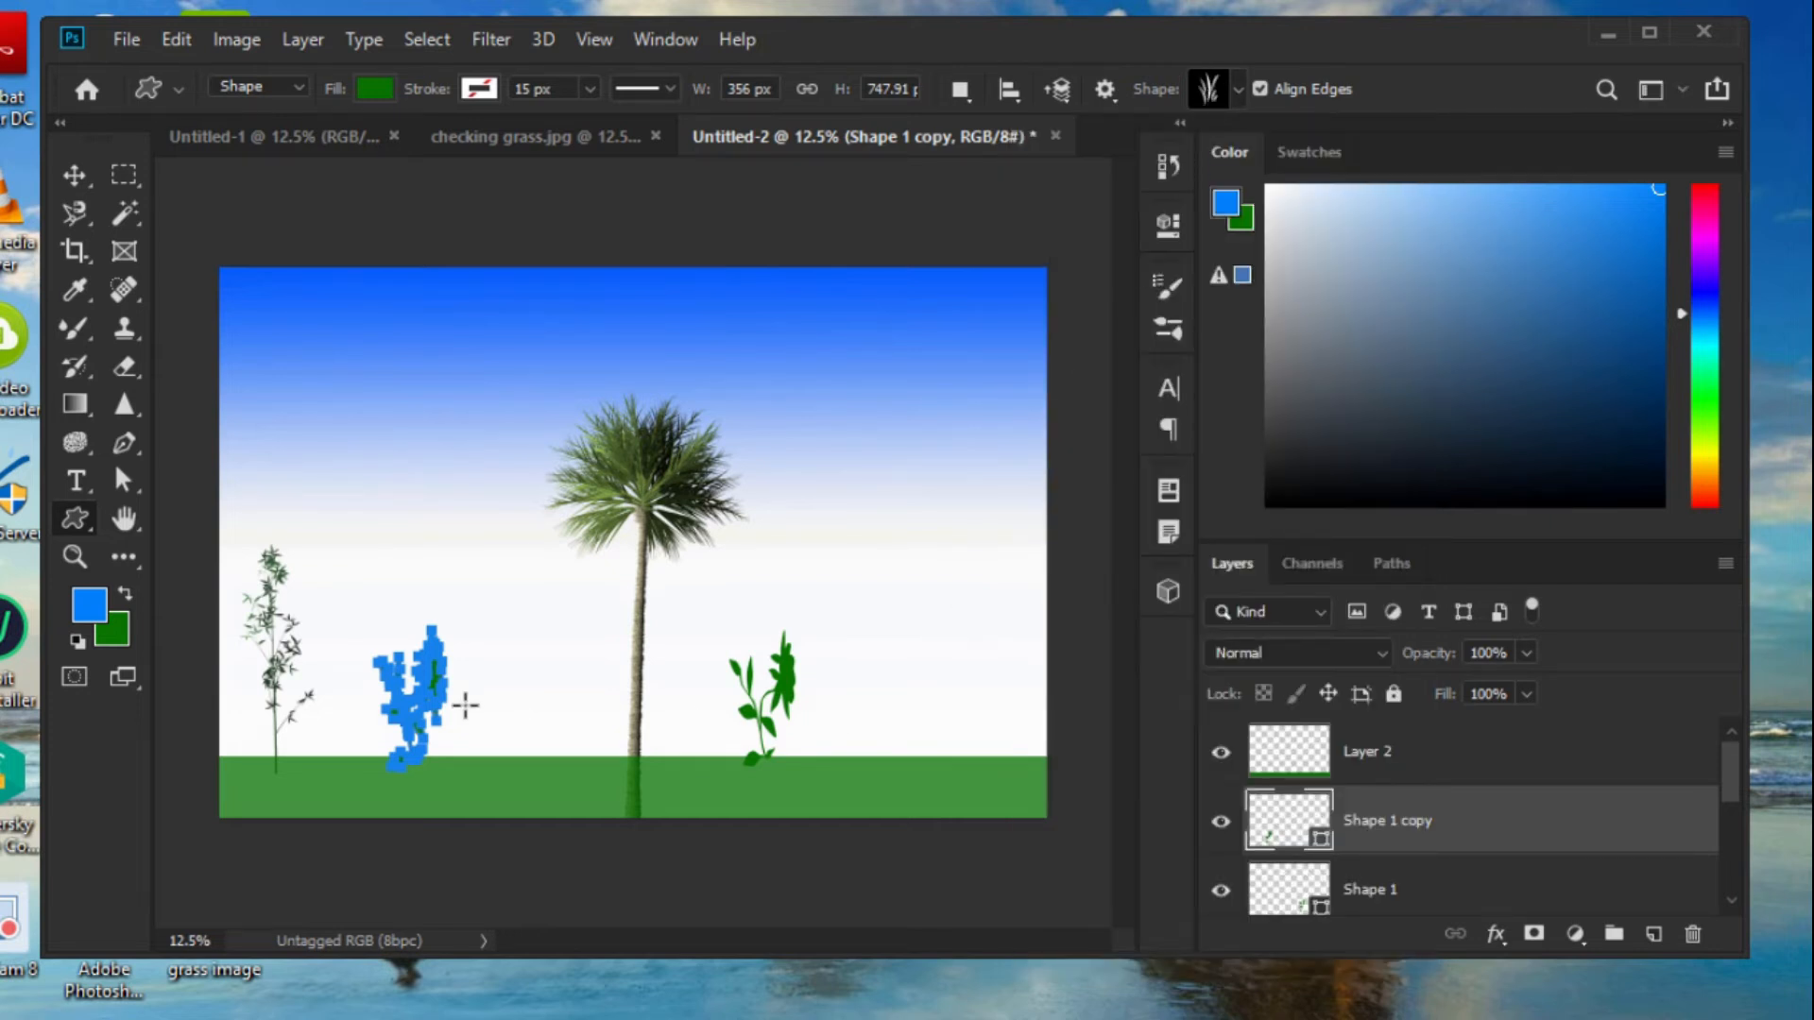
left_click(874, 699)
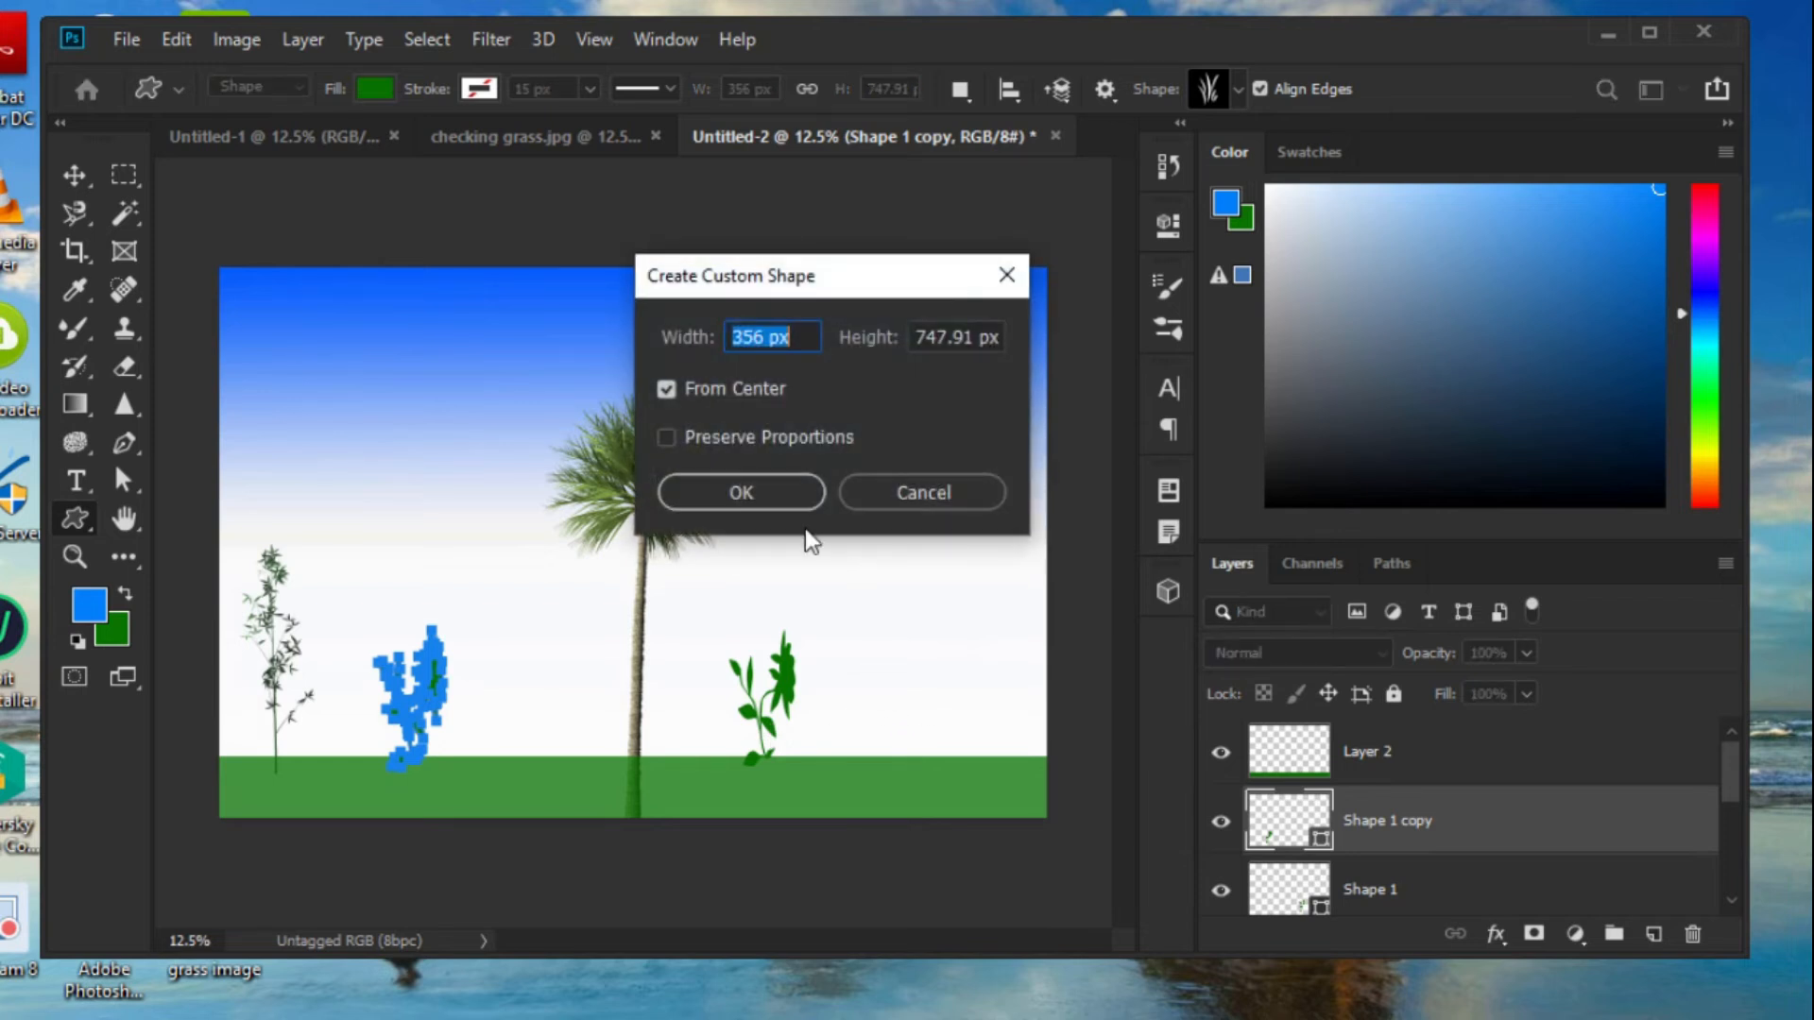
left_click(739, 495)
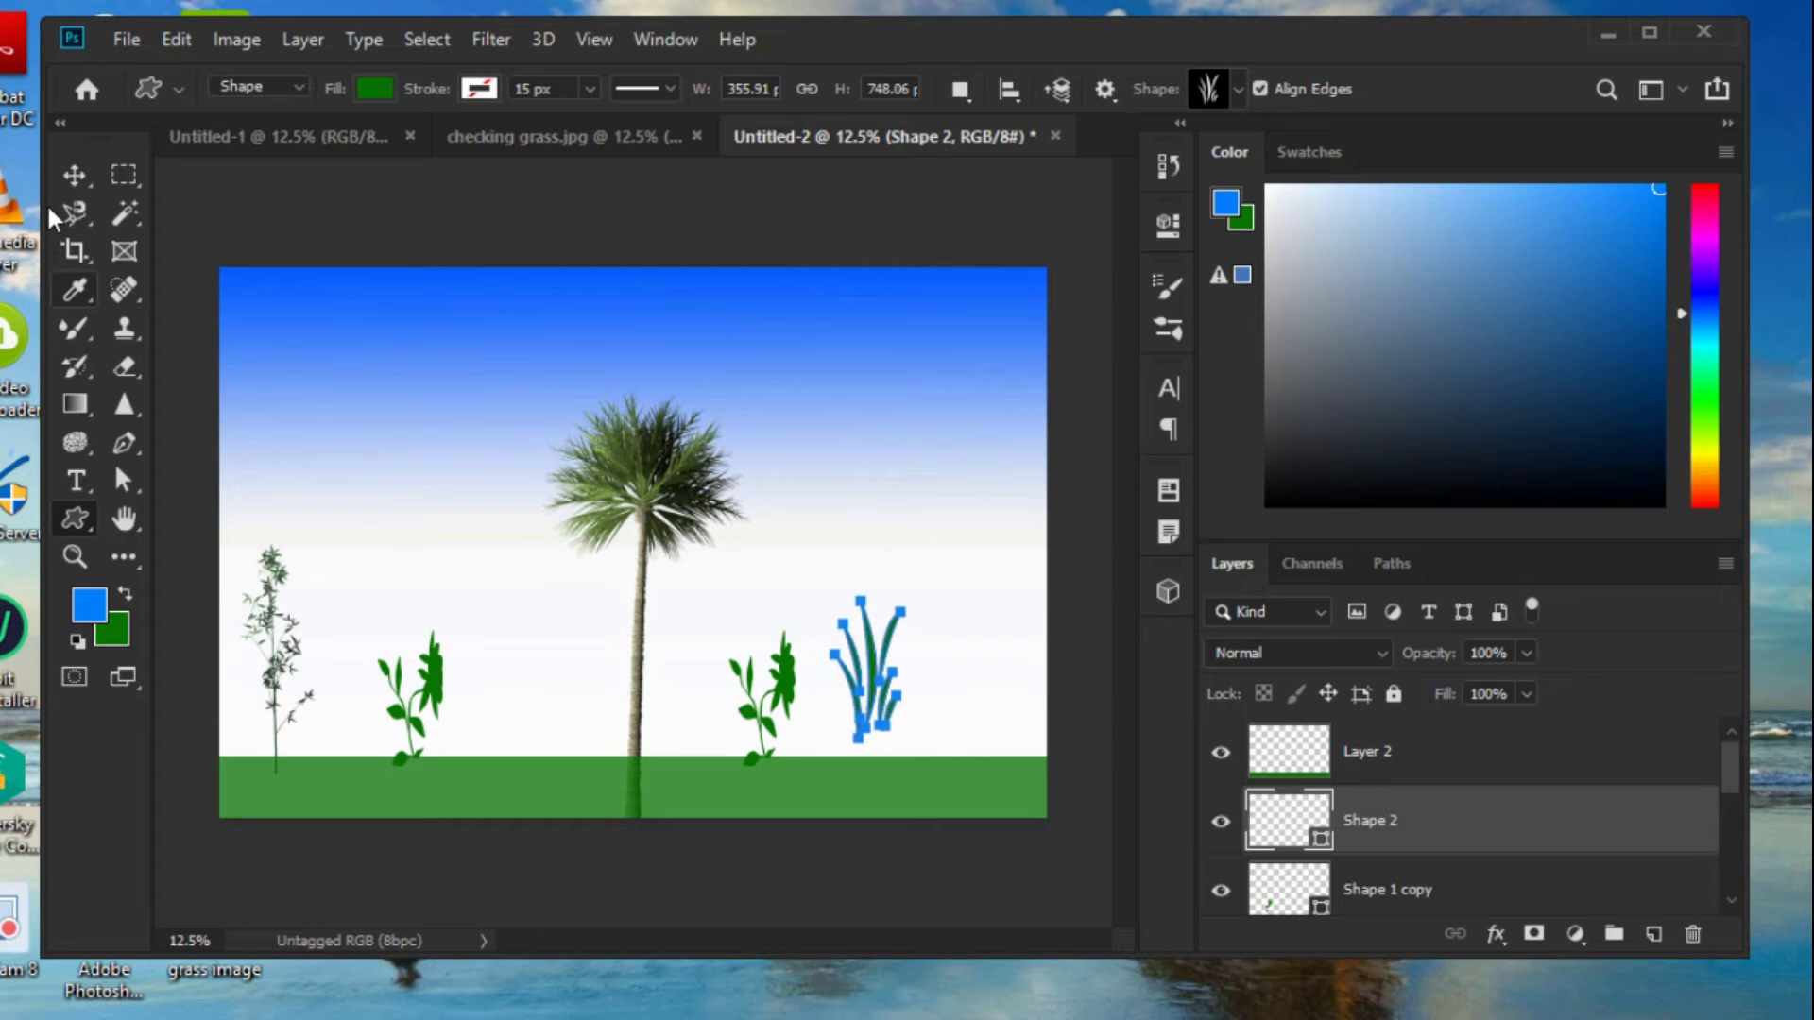
left_click(64, 177)
left_click_drag(867, 702, 969, 708)
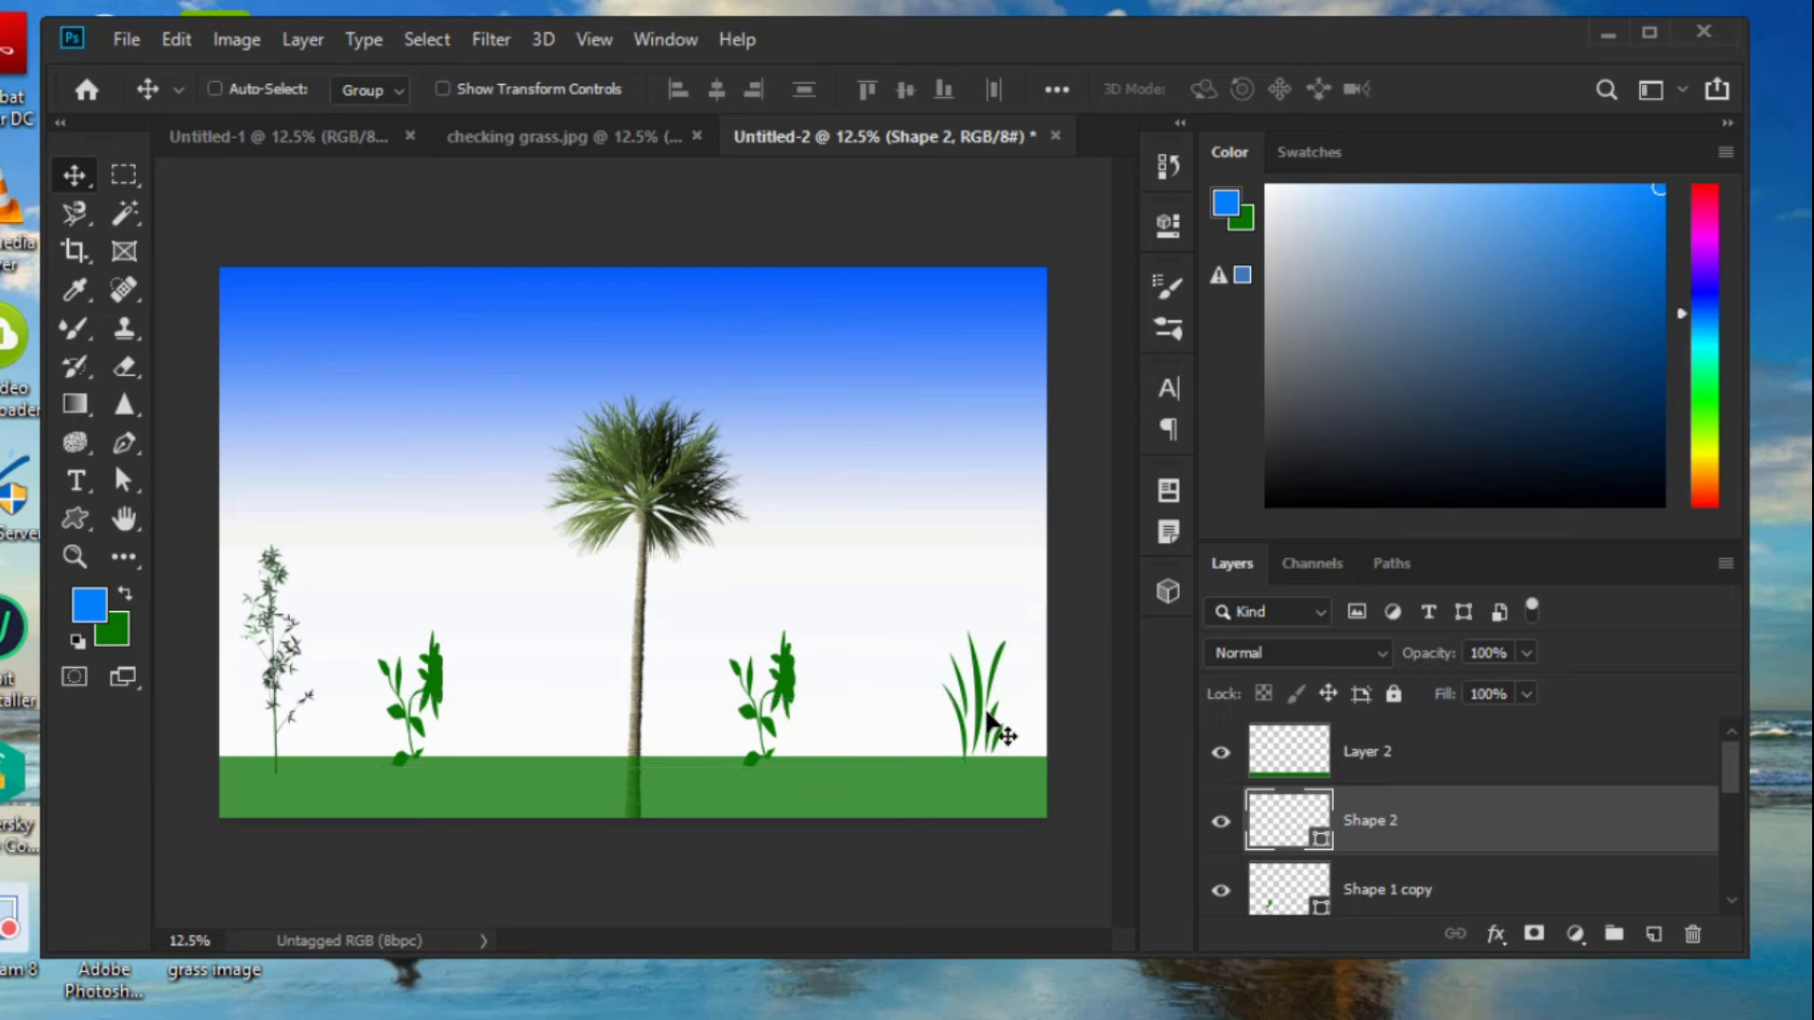
Place a duplicate of the grass shape between the left green plant and the palm trunk, nudged slightly away from the trunk.
left_click_drag(968, 712, 526, 714)
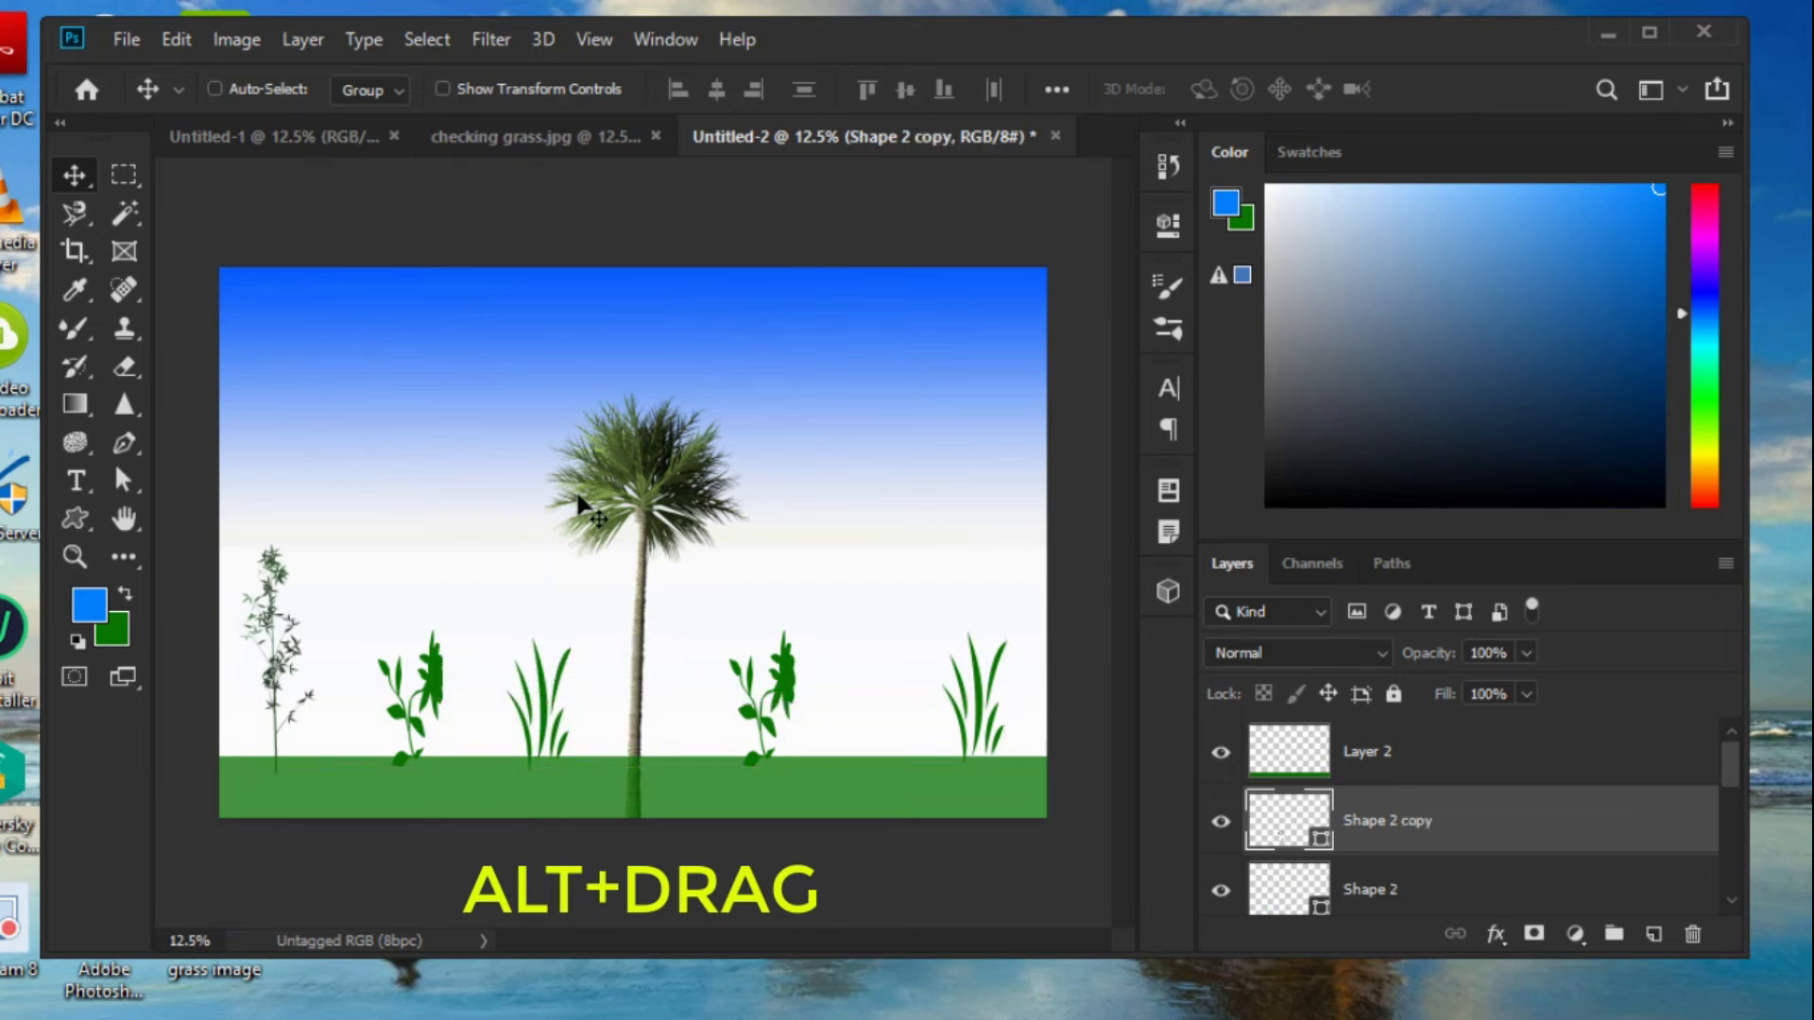
key("shift+Left")
key("shift+Left")
key("shift+Left")
key("shift+Left")
key("shift+Left")
key("shift+Left")
key("shift+Left")
key("shift+Left")
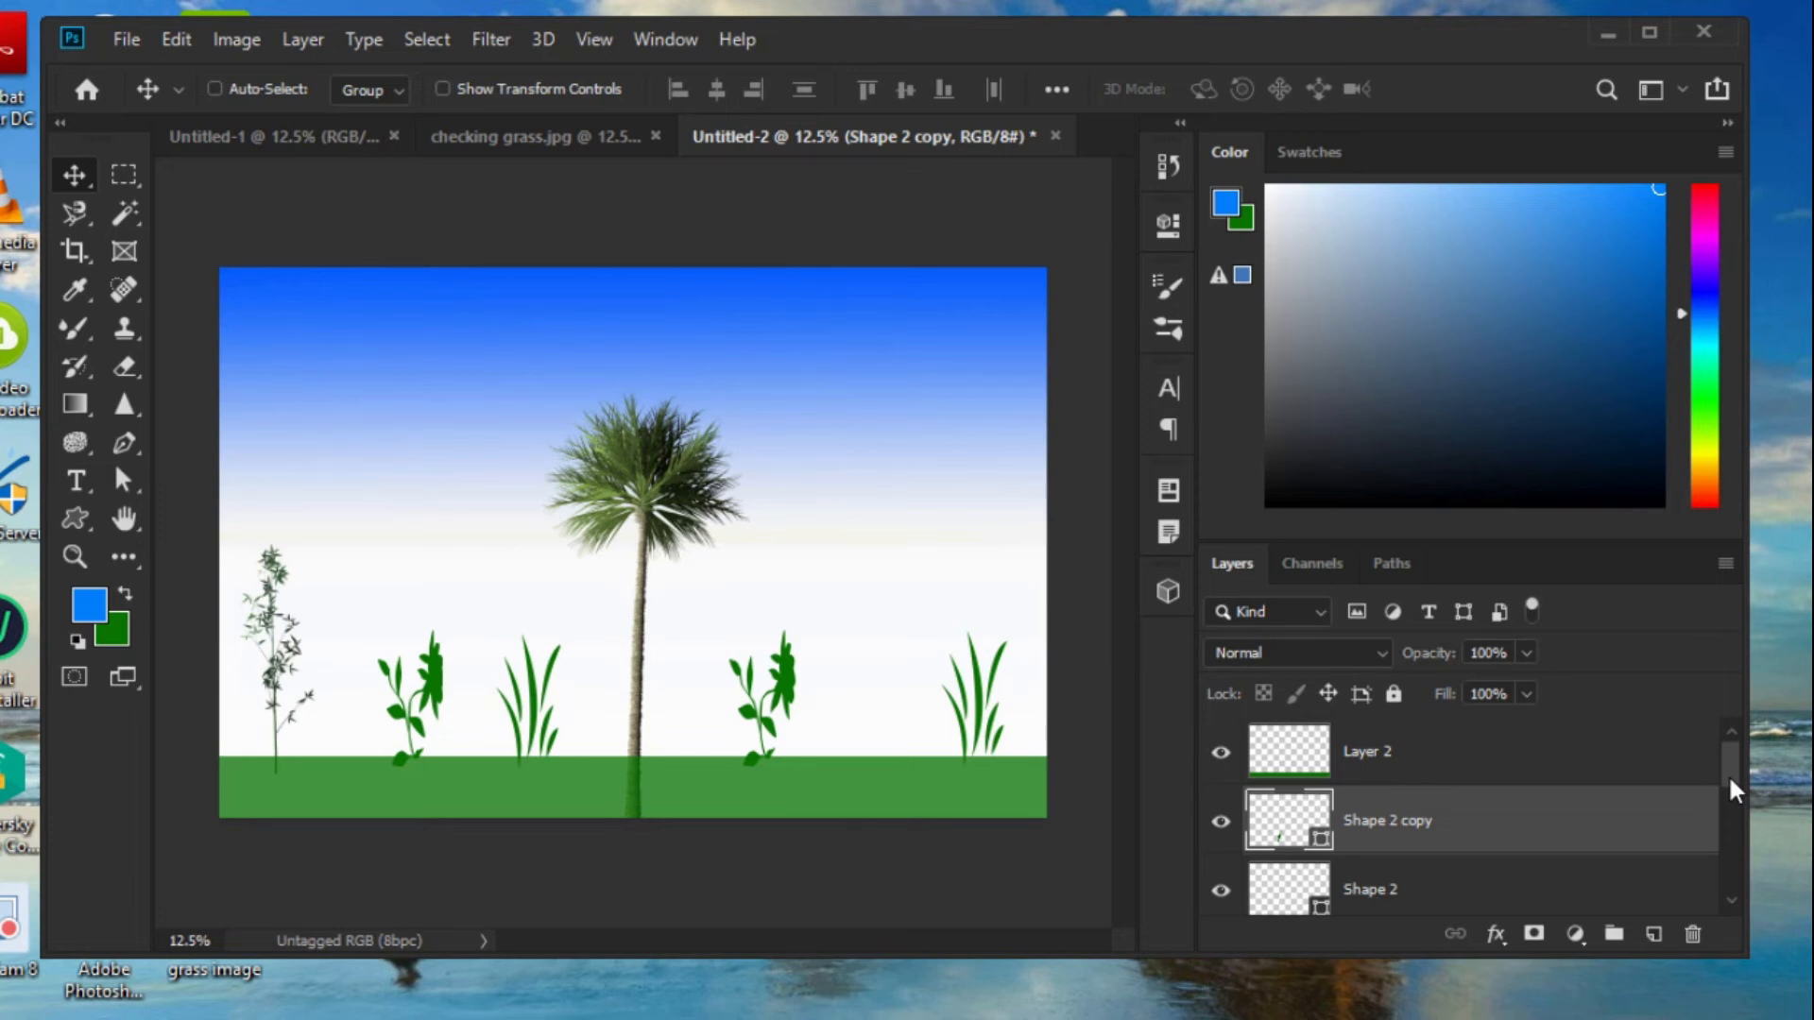
Merge all the artwork layers into one and merge that layer with the Background.
left_click_drag(1729, 779, 1730, 883)
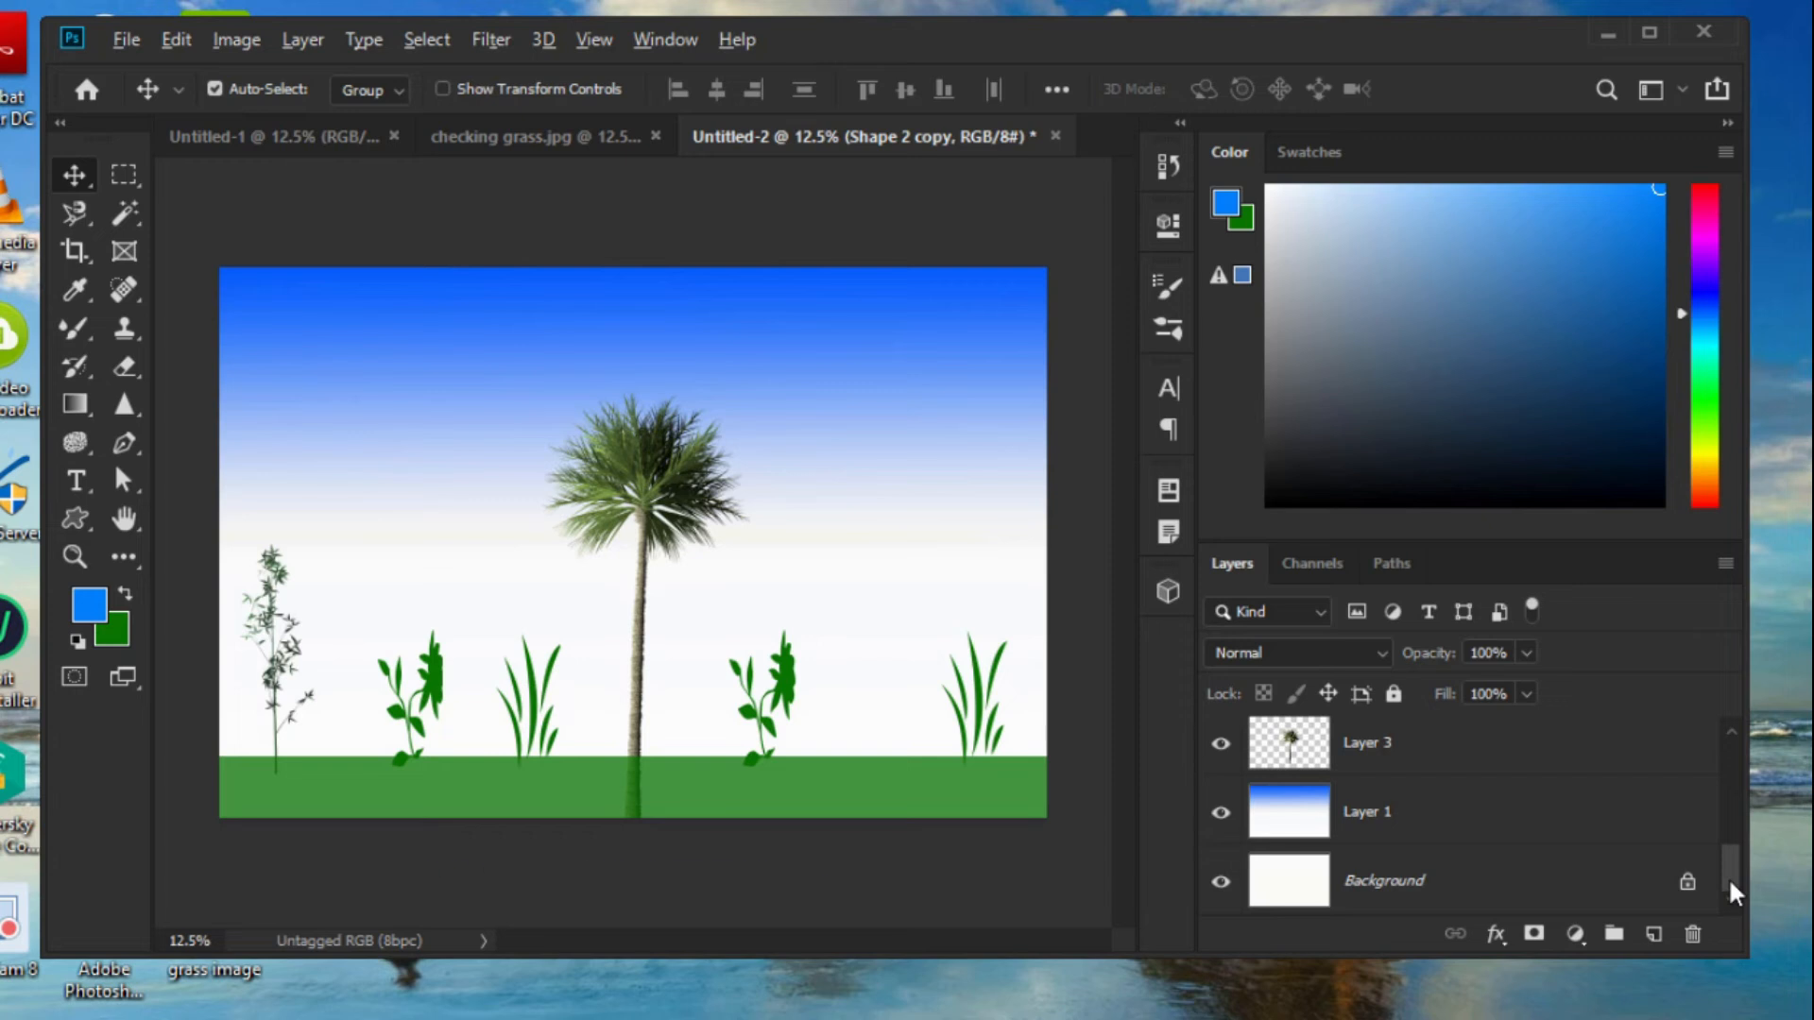
key("ctrl+alt+a")
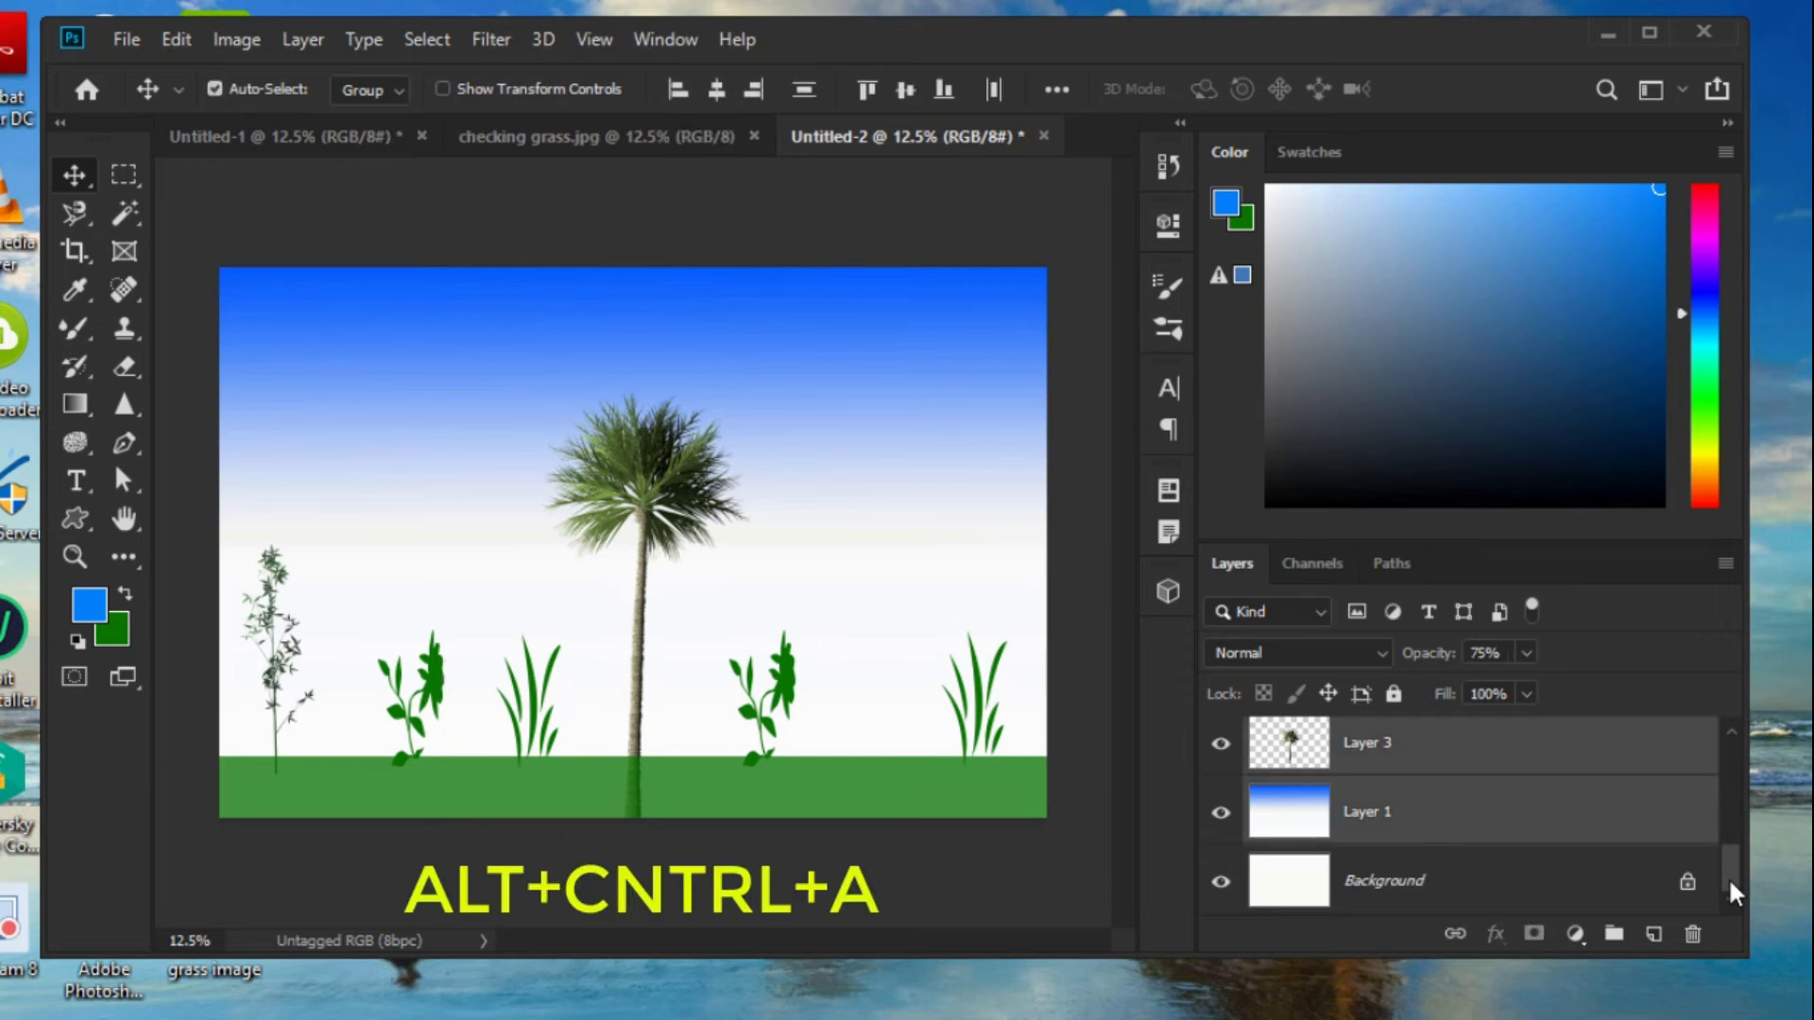
key("ctrl+e")
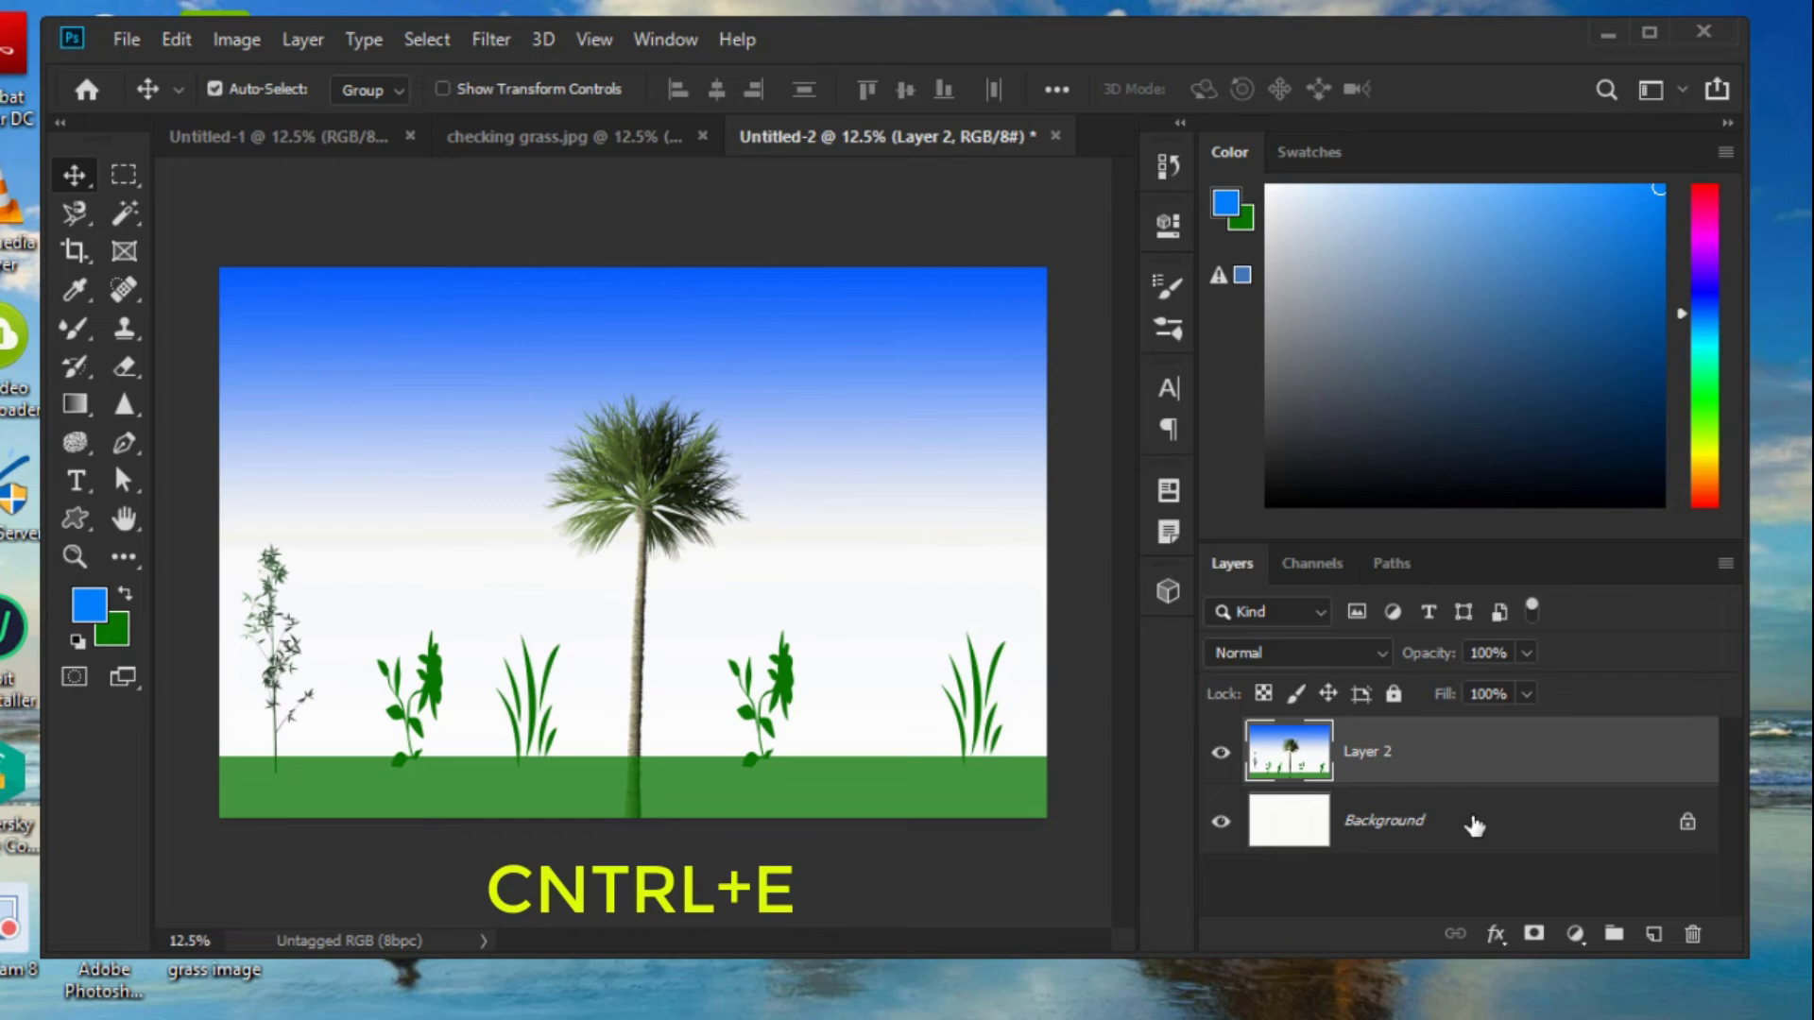
left_click(1473, 827, "shift")
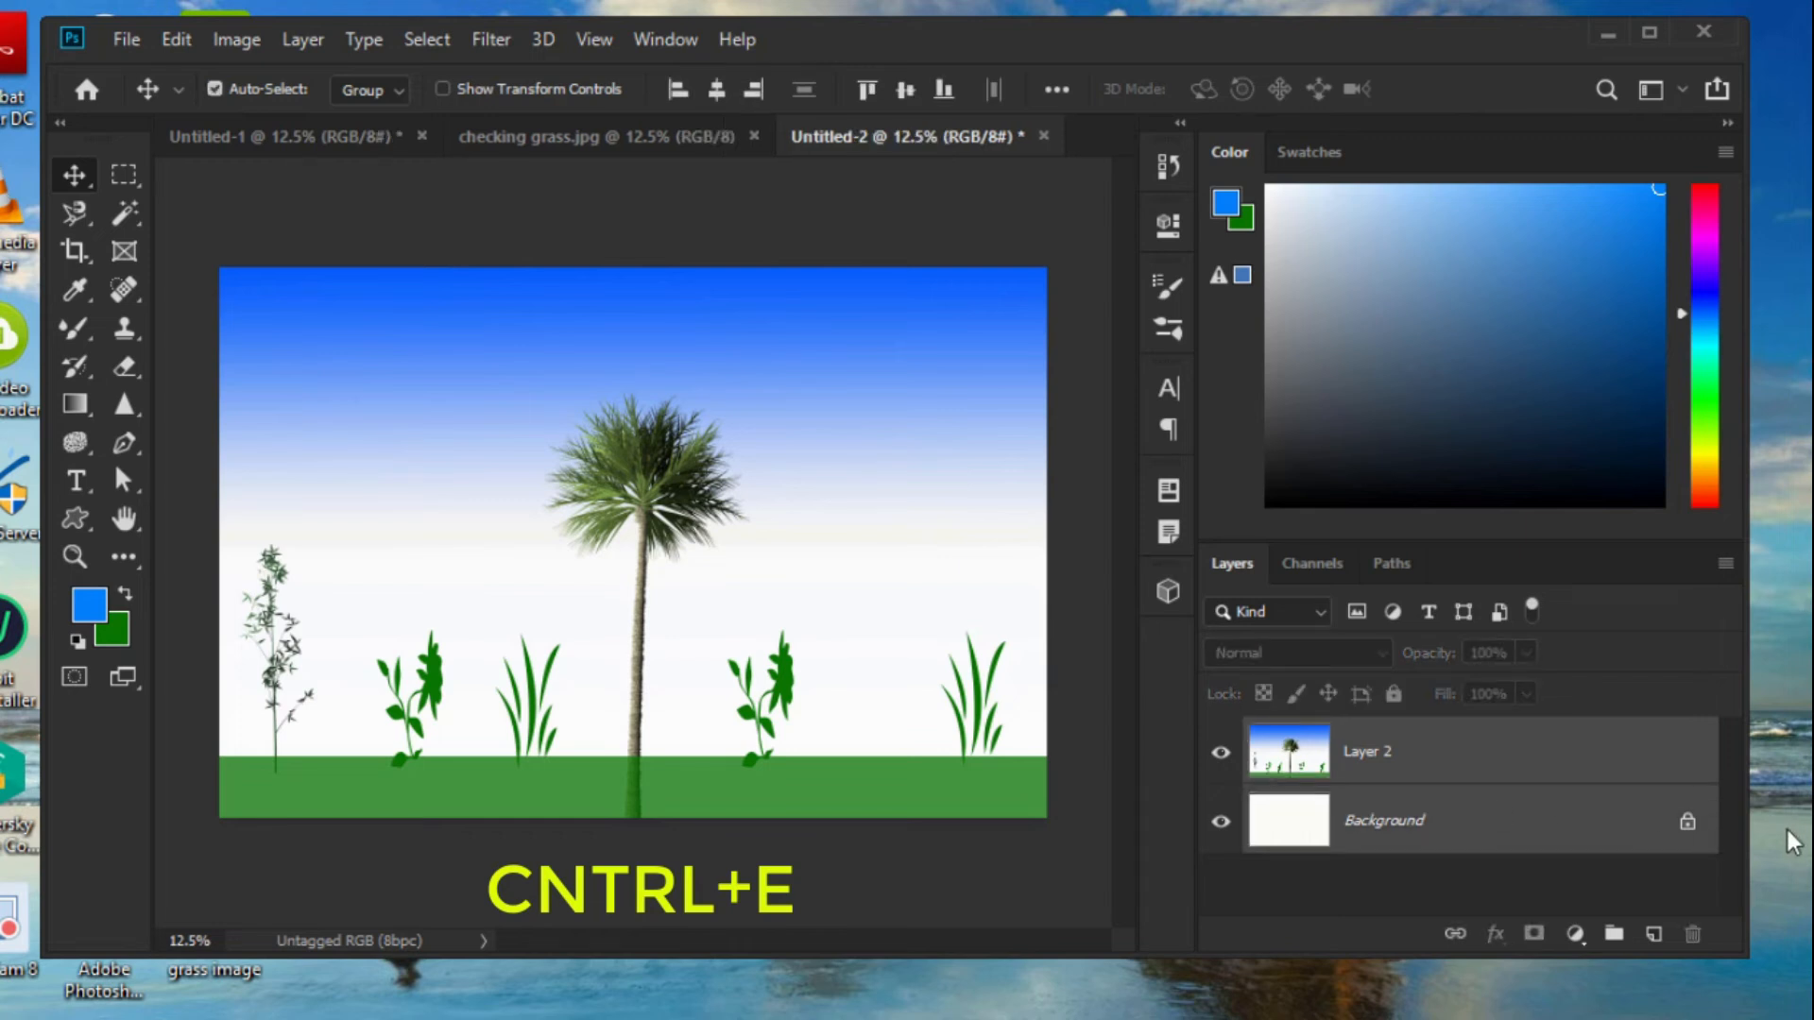
key("ctrl+e")
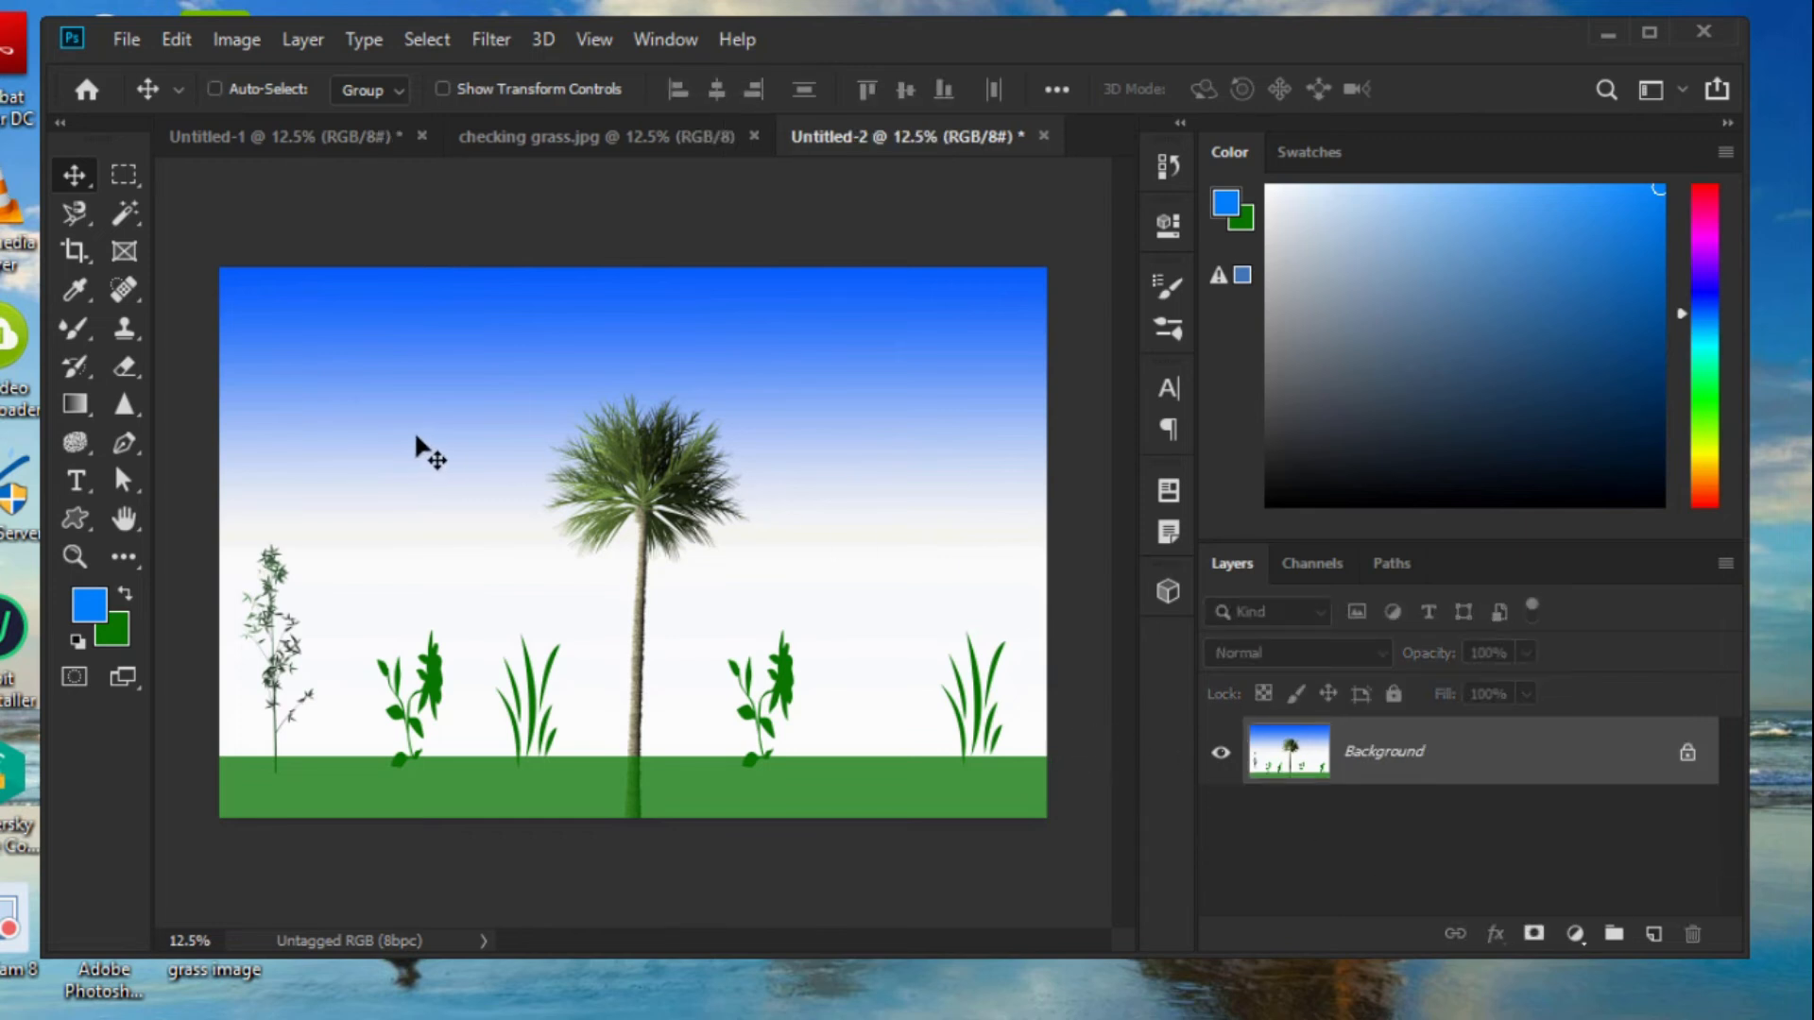
With the Eraser and the 200 px grass brush tip, paint grass blades across the full width of the green ground strip, including its upper edge.
left_click(122, 366)
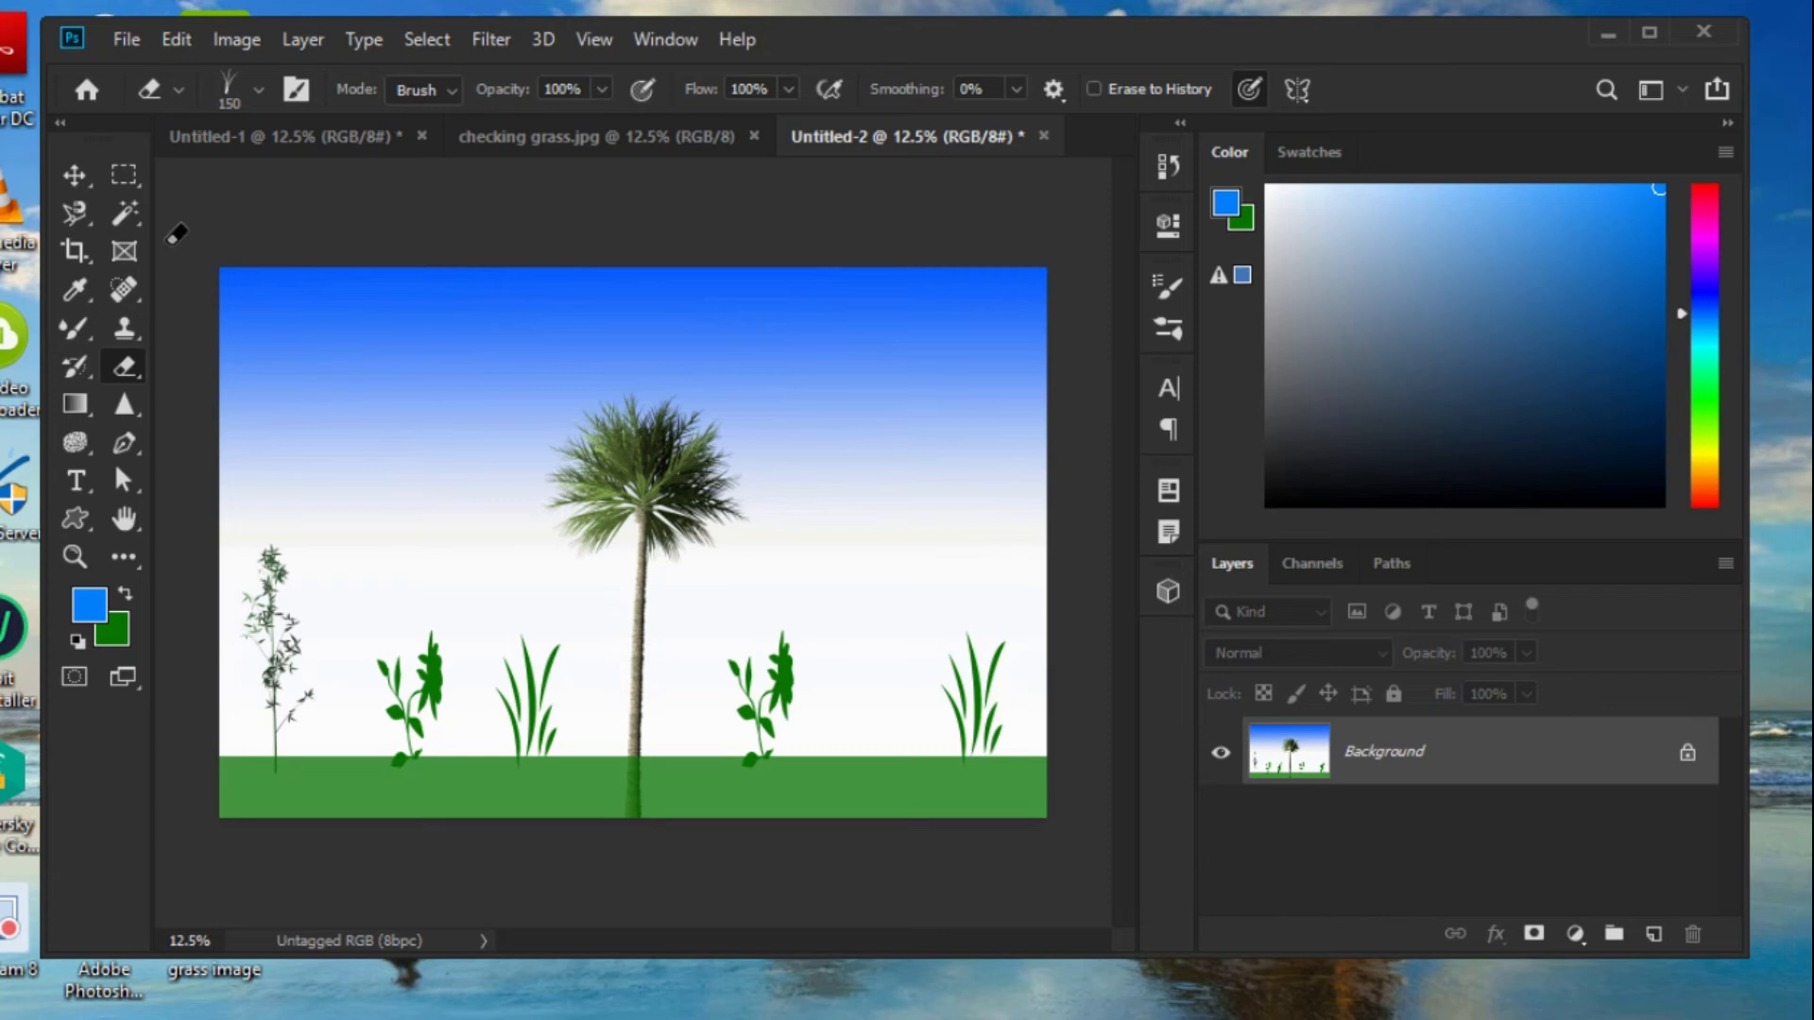
left_click(225, 85)
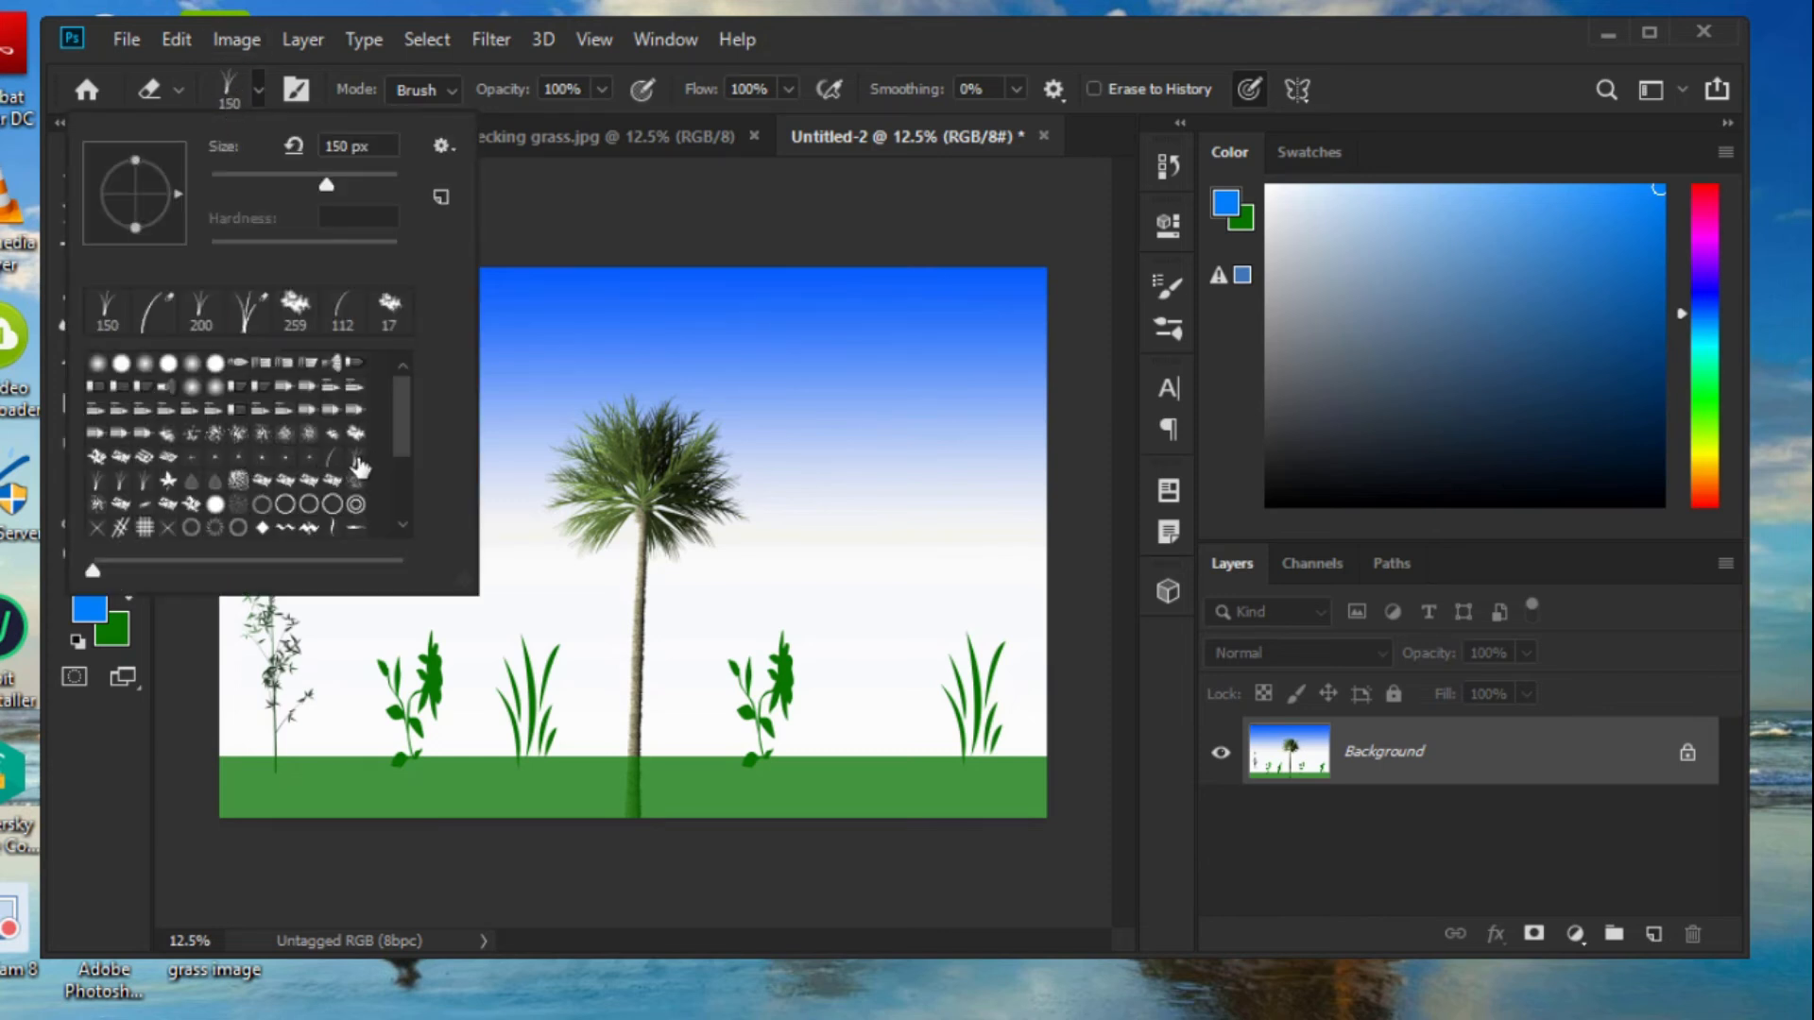
left_click(204, 310)
left_click(230, 81)
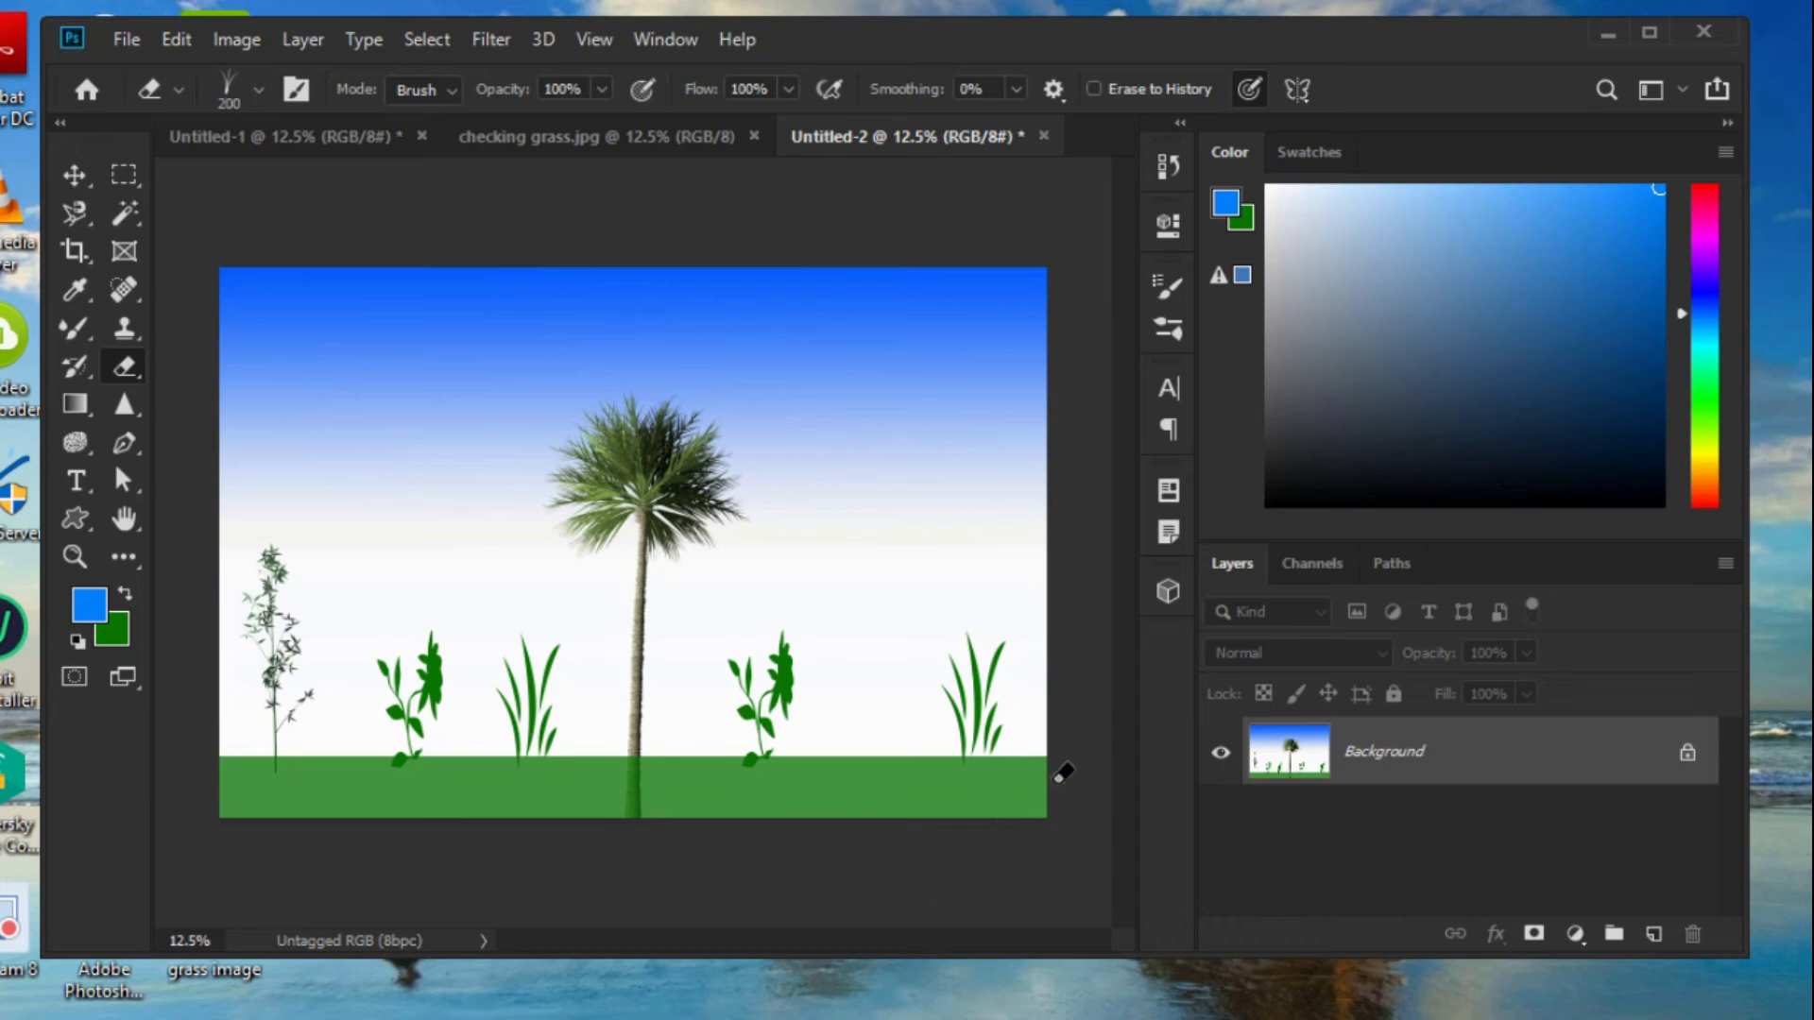
mouse_move(1050, 794)
left_mouse_down()
mouse_move(529, 814)
mouse_move(214, 801)
left_mouse_up()
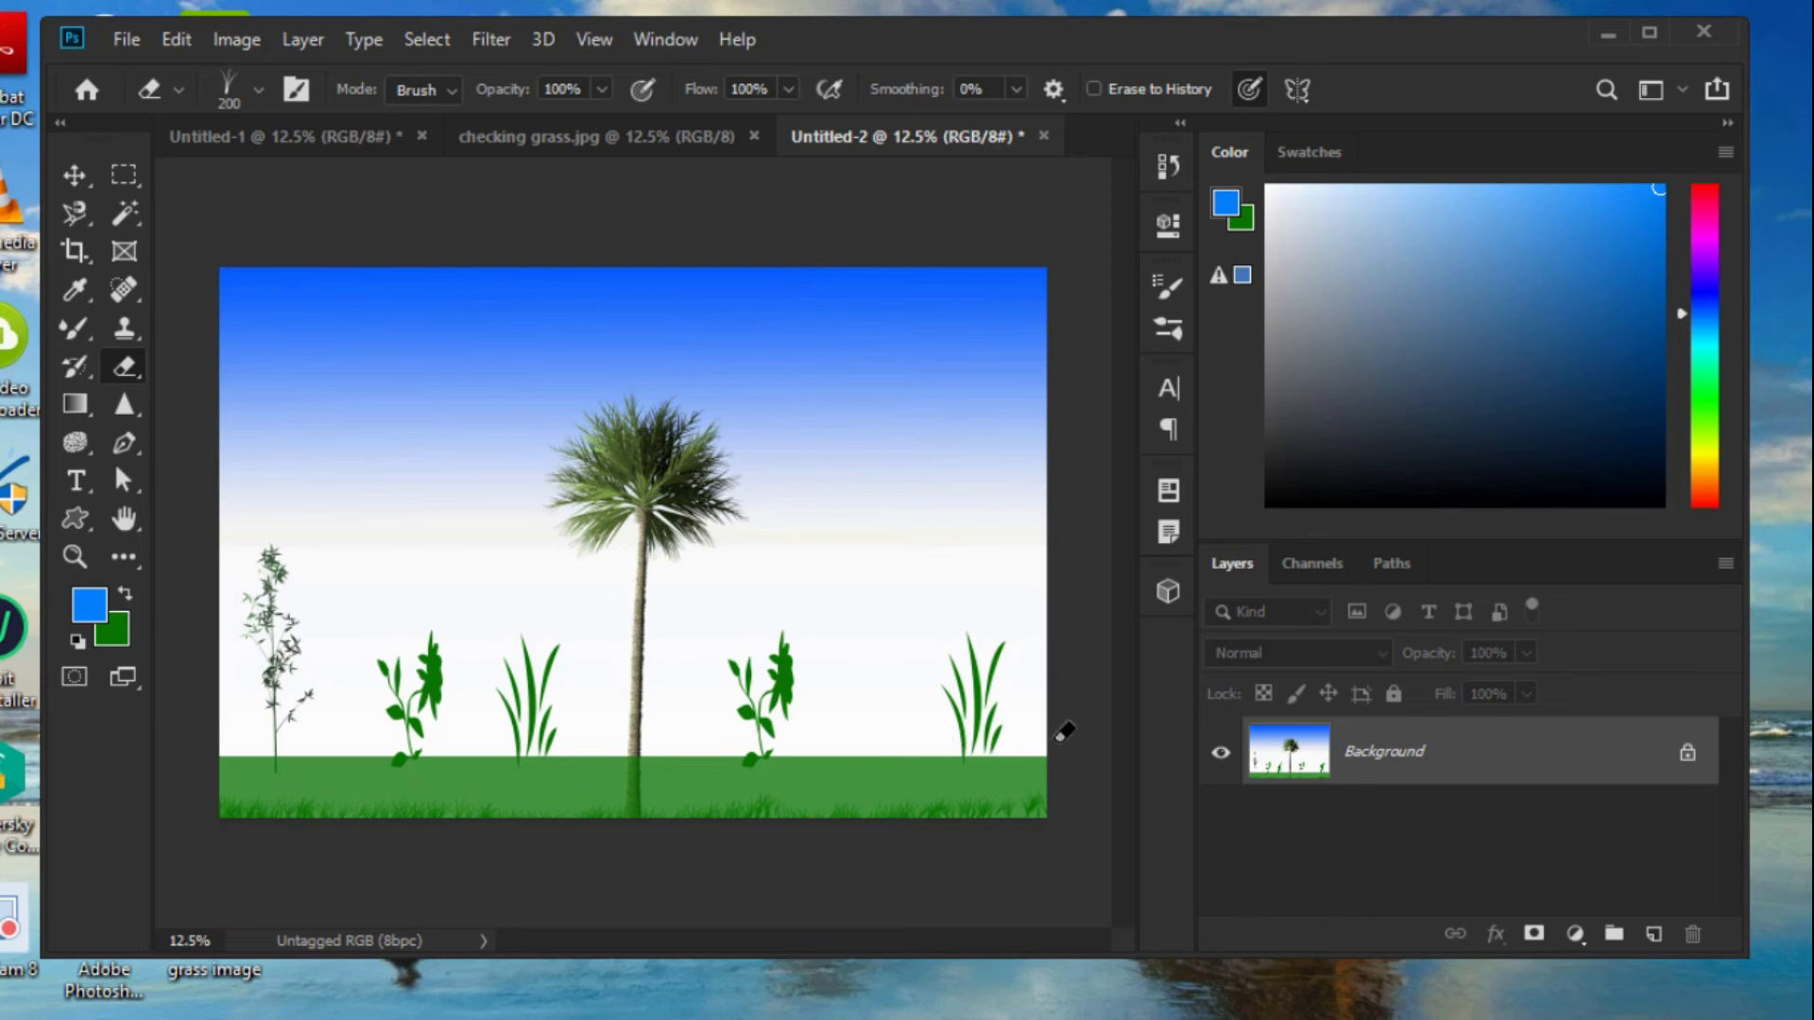
mouse_move(1058, 740)
left_mouse_down()
mouse_move(212, 754)
mouse_move(1076, 761)
mouse_move(1017, 743)
mouse_move(347, 732)
mouse_move(219, 747)
mouse_move(512, 761)
mouse_move(743, 805)
mouse_move(218, 752)
mouse_move(365, 781)
mouse_move(445, 773)
mouse_move(233, 748)
left_mouse_up()
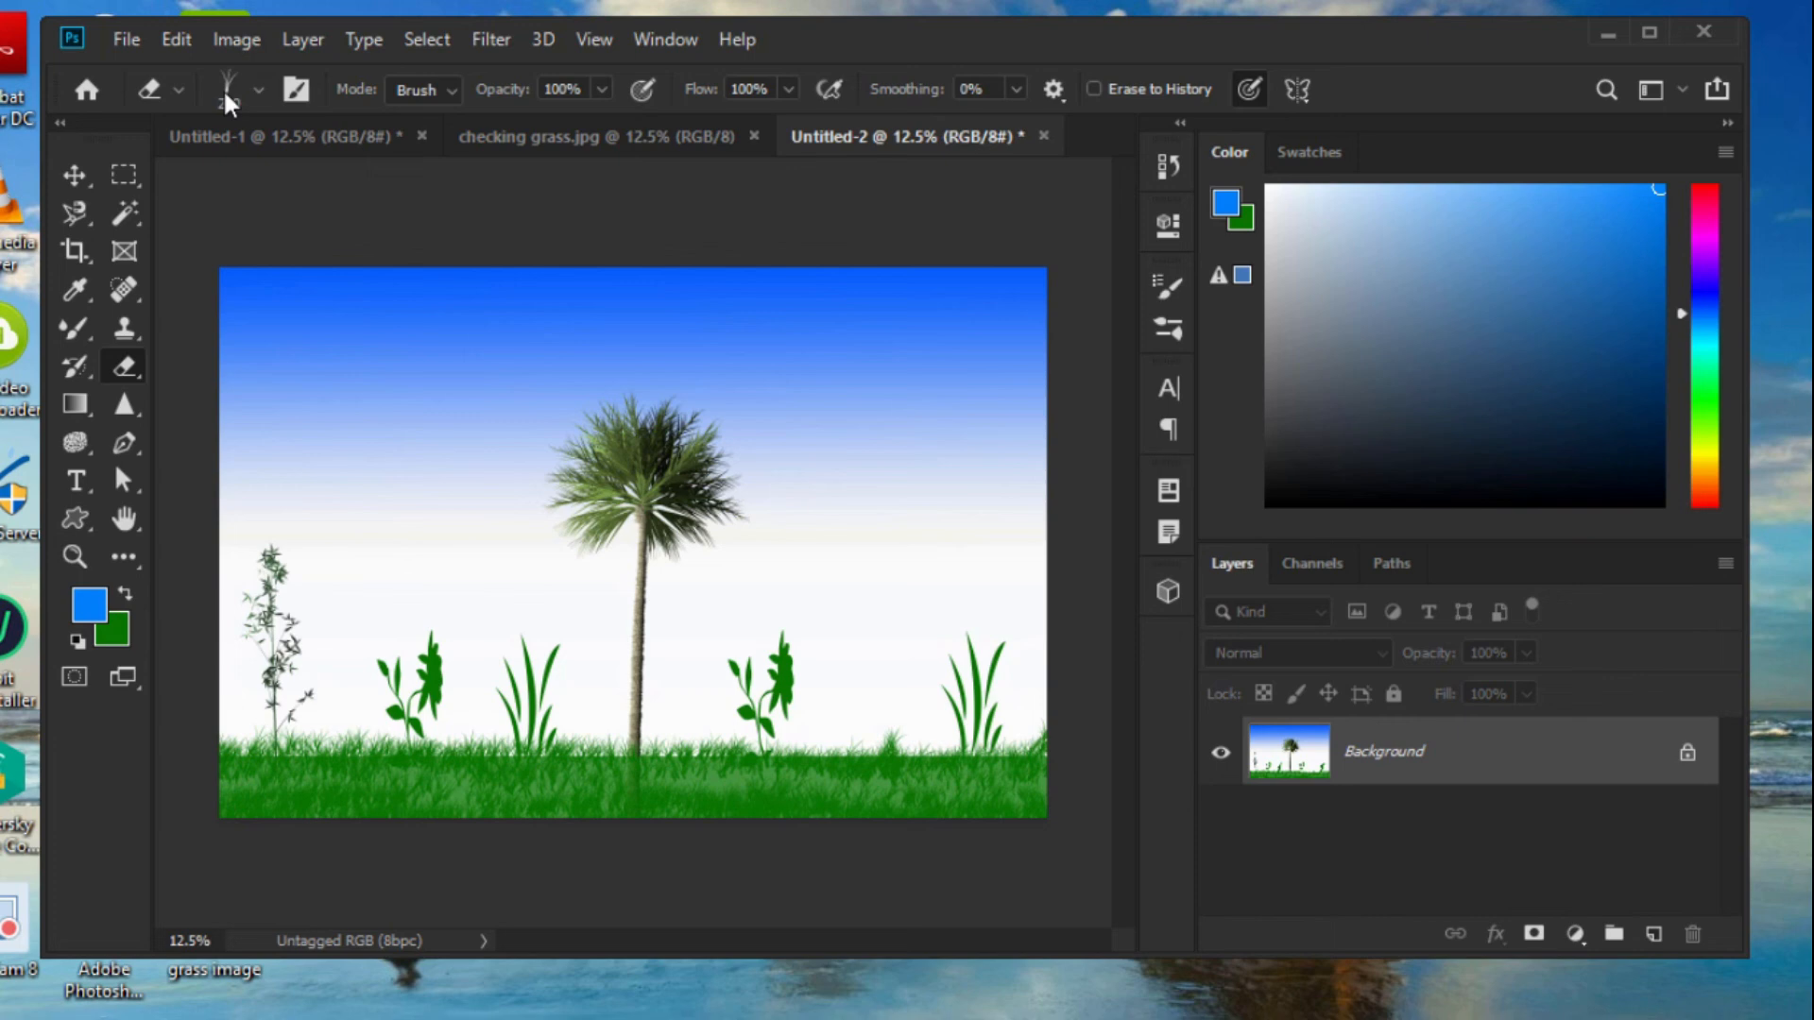
Set the background color to dark green 076200 and add strokes over the grass with the Eraser's curved single-blade brush tip.
left_click(115, 631)
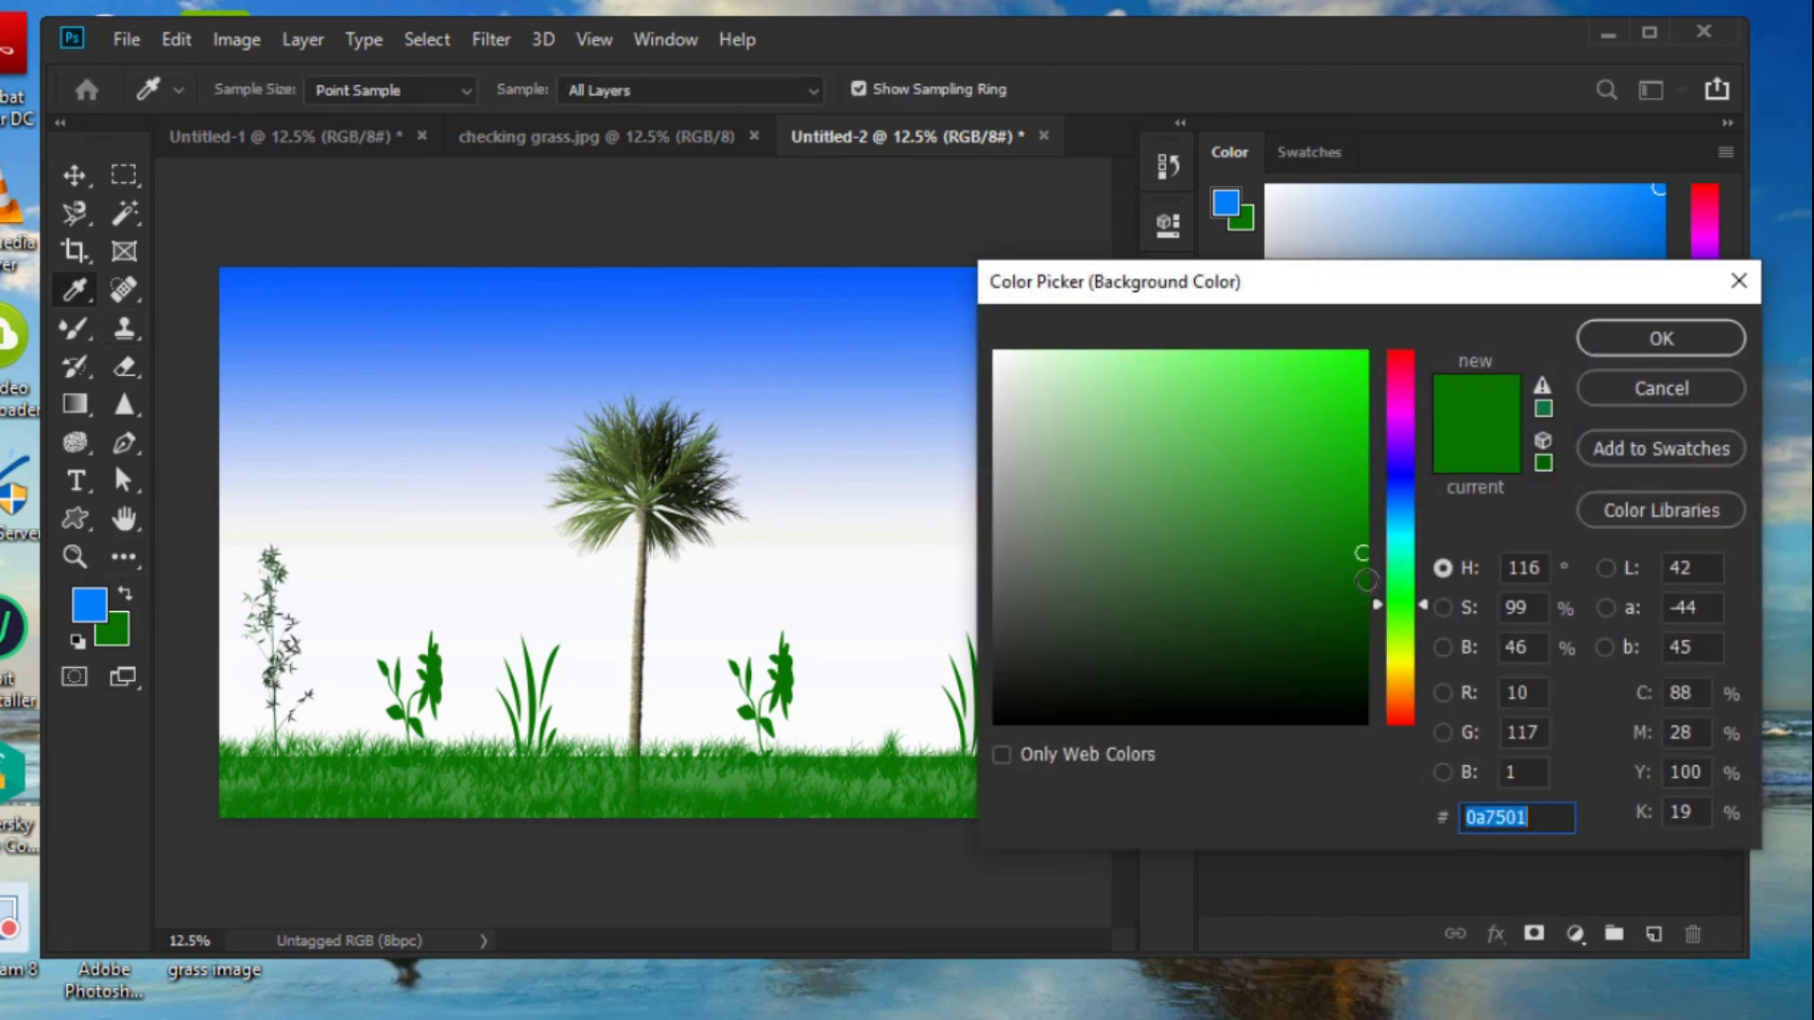
left_click(1367, 580)
left_click(1615, 338)
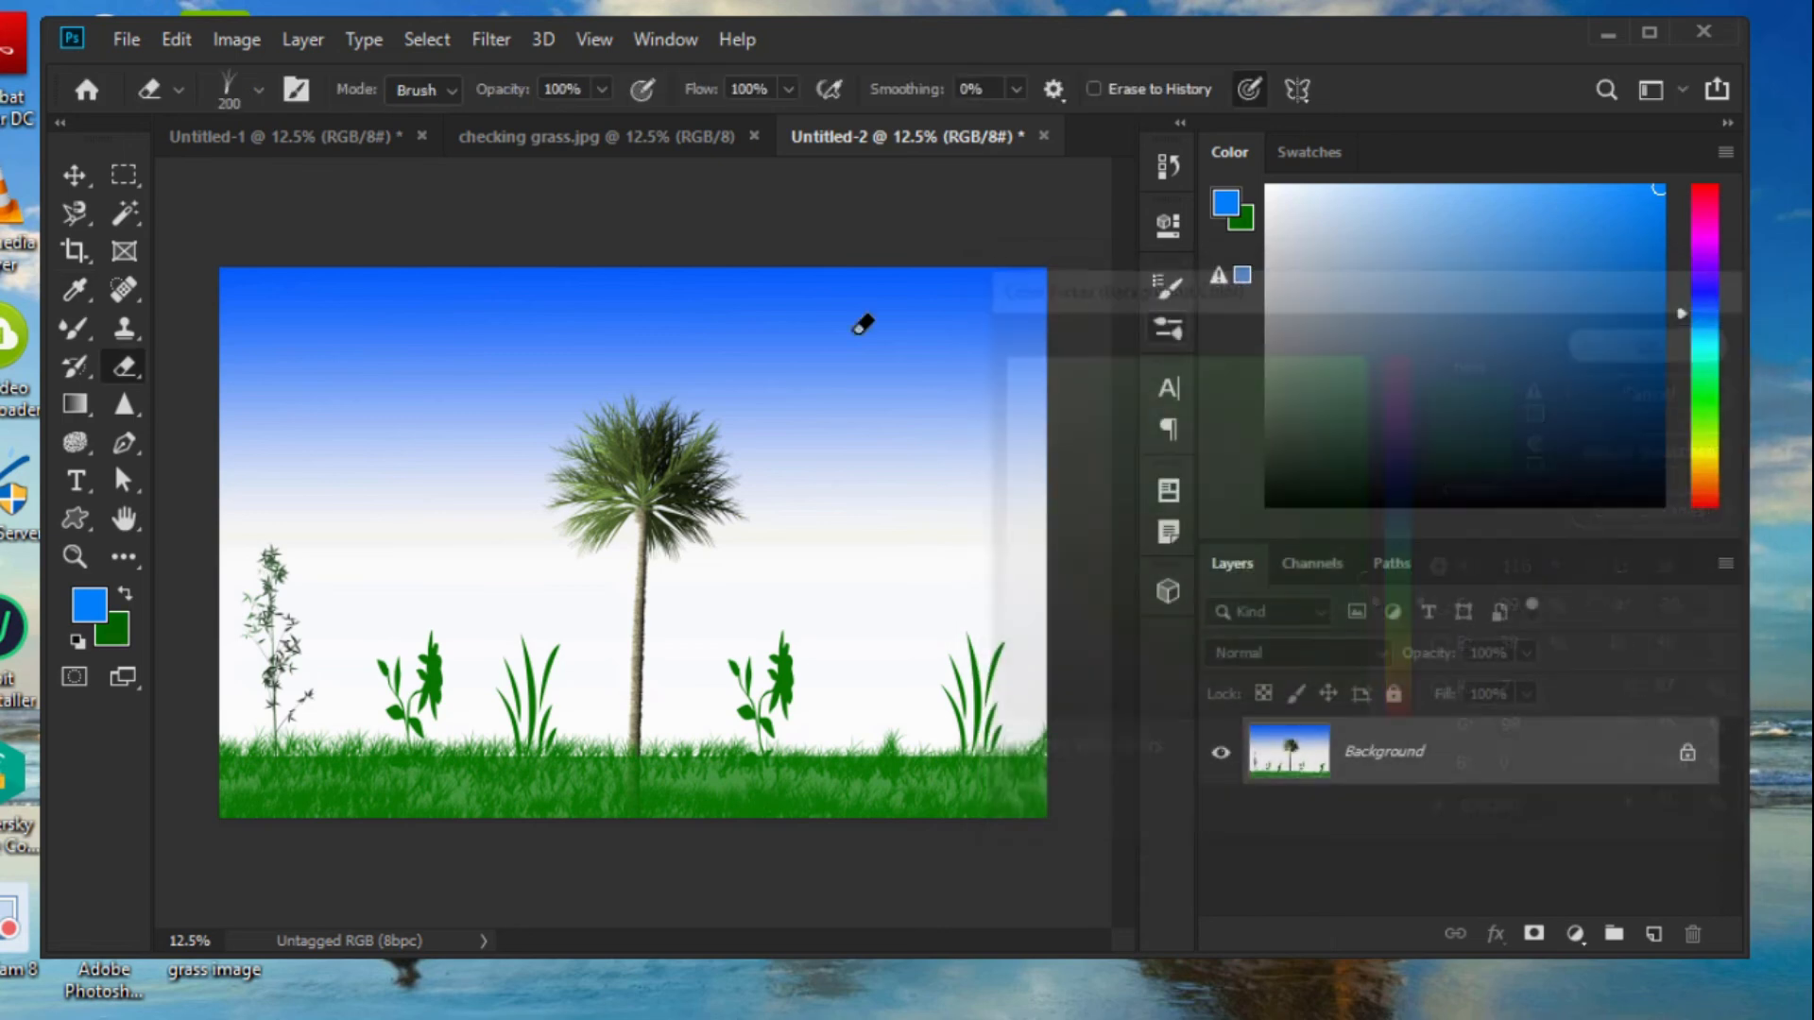
left_click(229, 74)
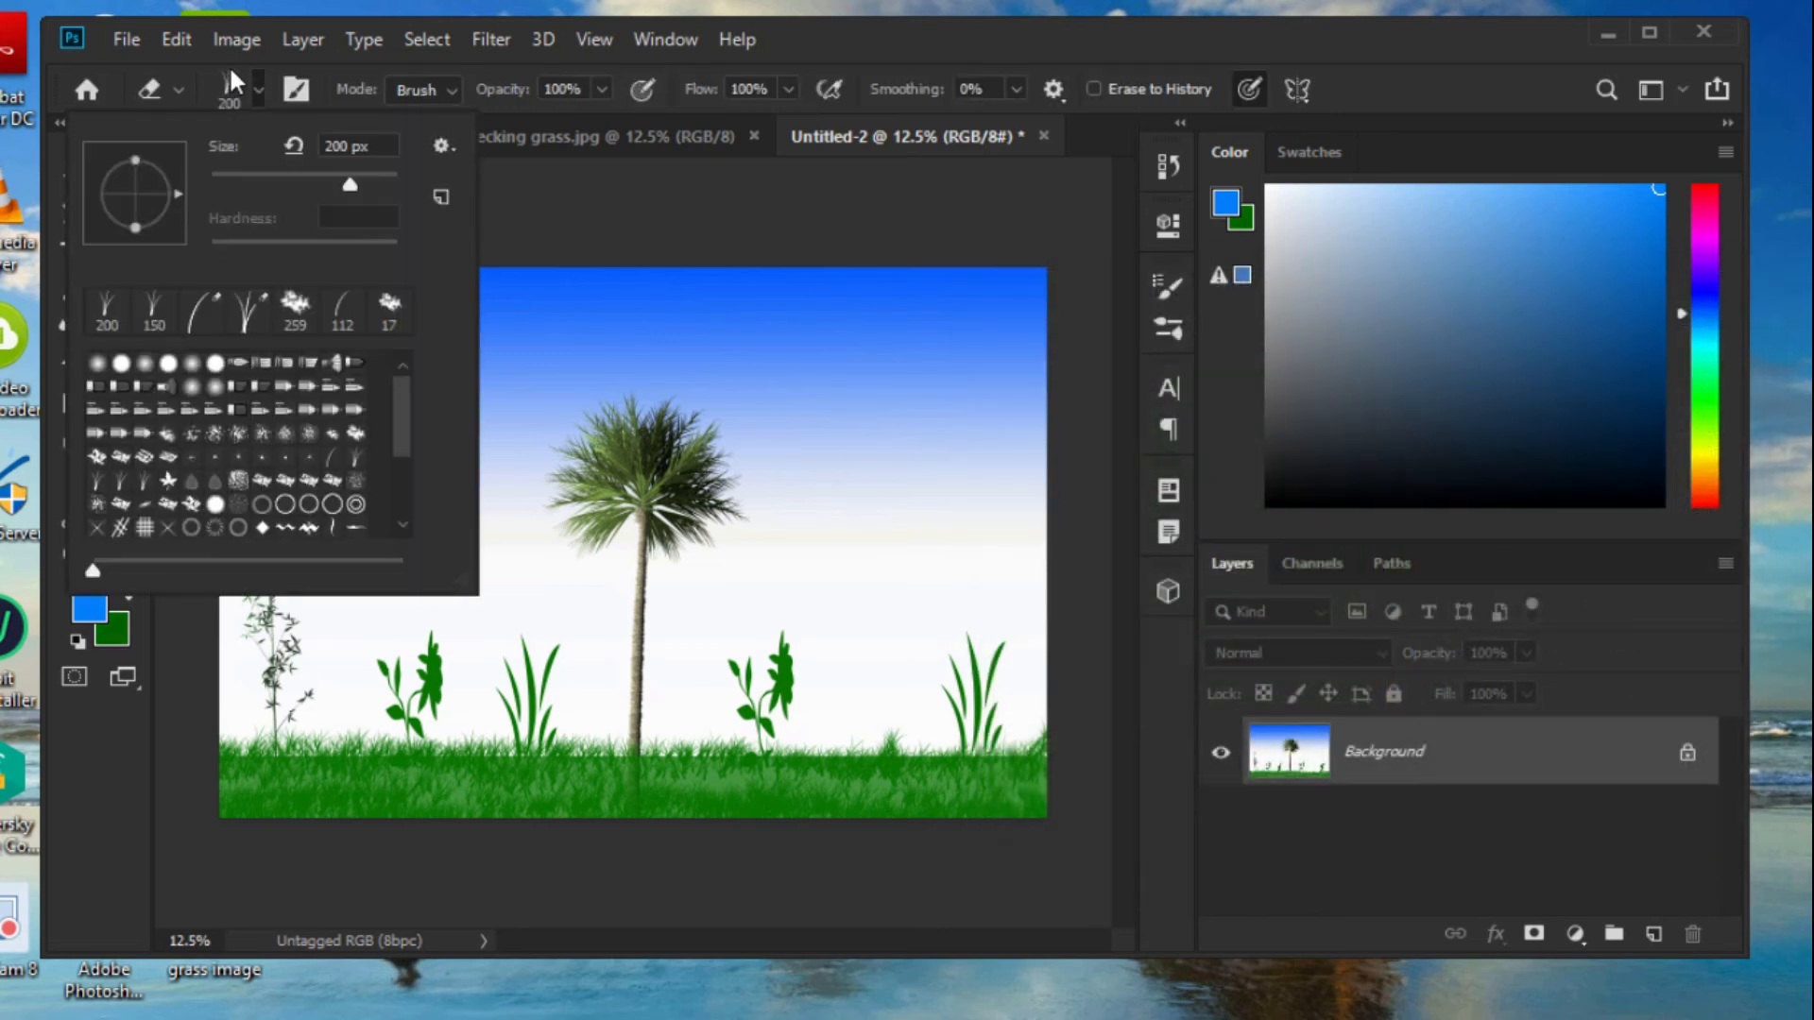
left_click(198, 321)
left_click(225, 83)
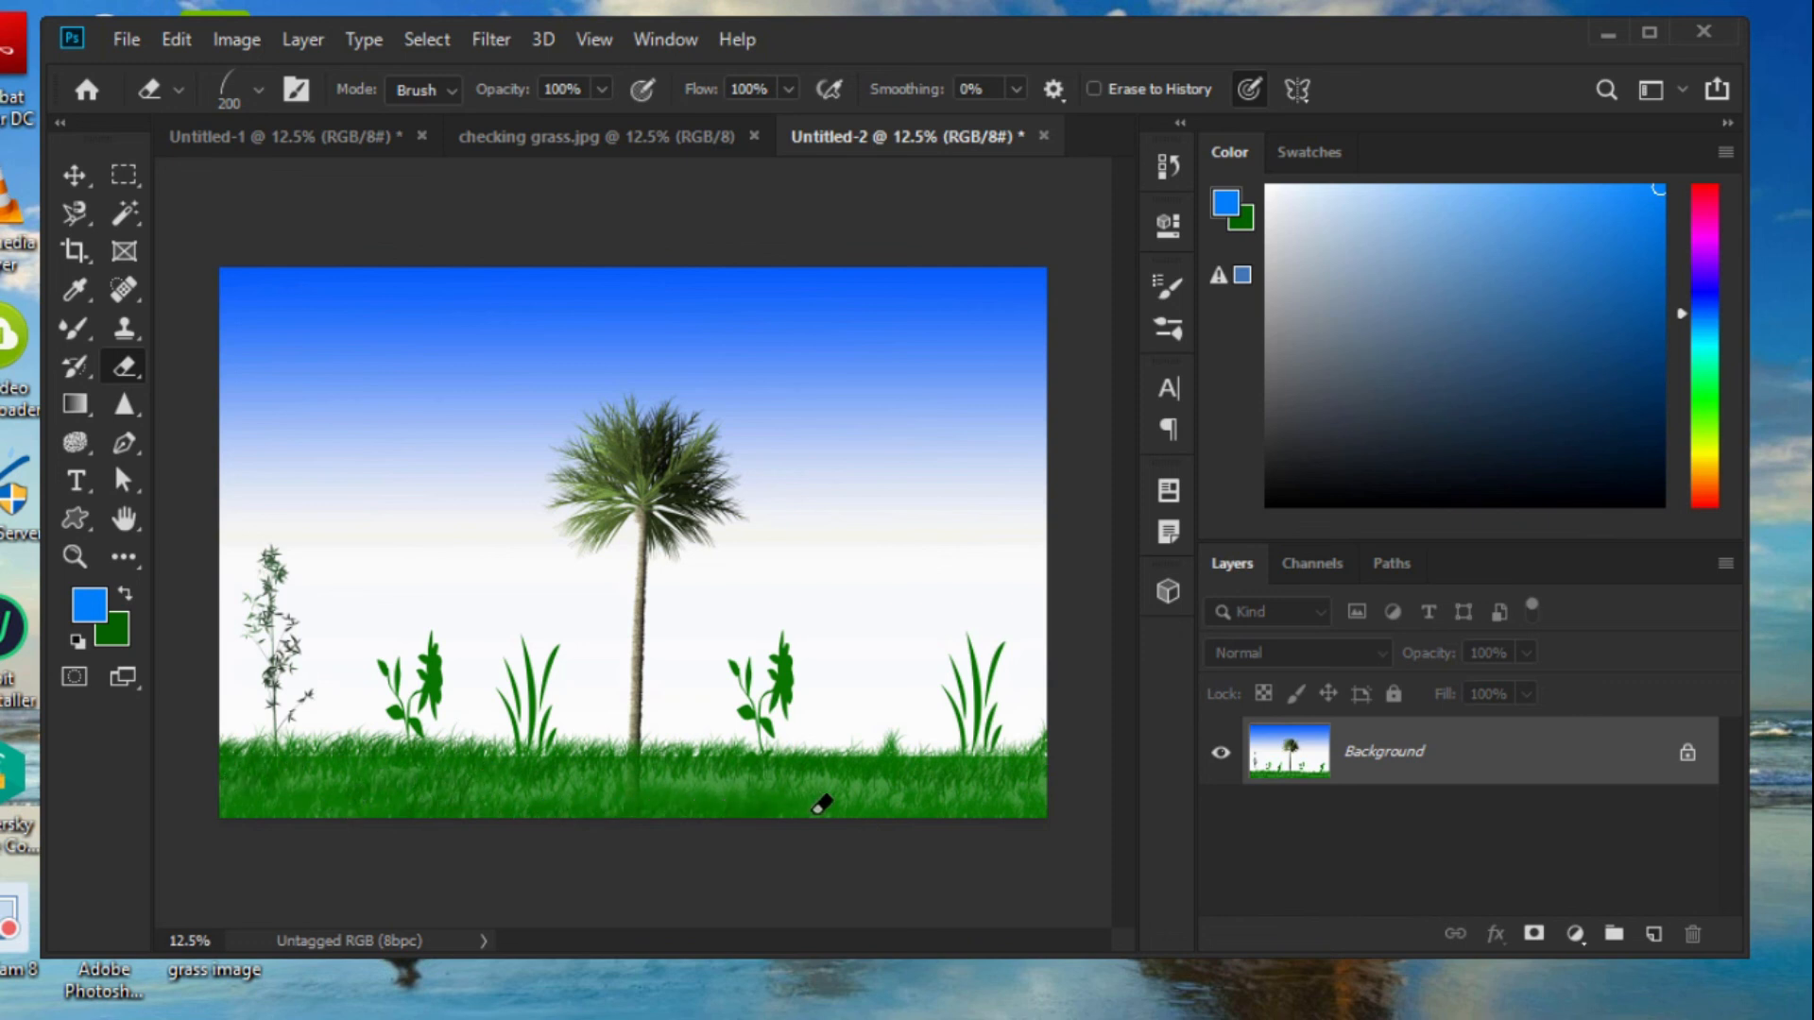
Set the background color to lighter green 0b9101 and erase brighter grass blades into the middle of the ground.
left_click(102, 619)
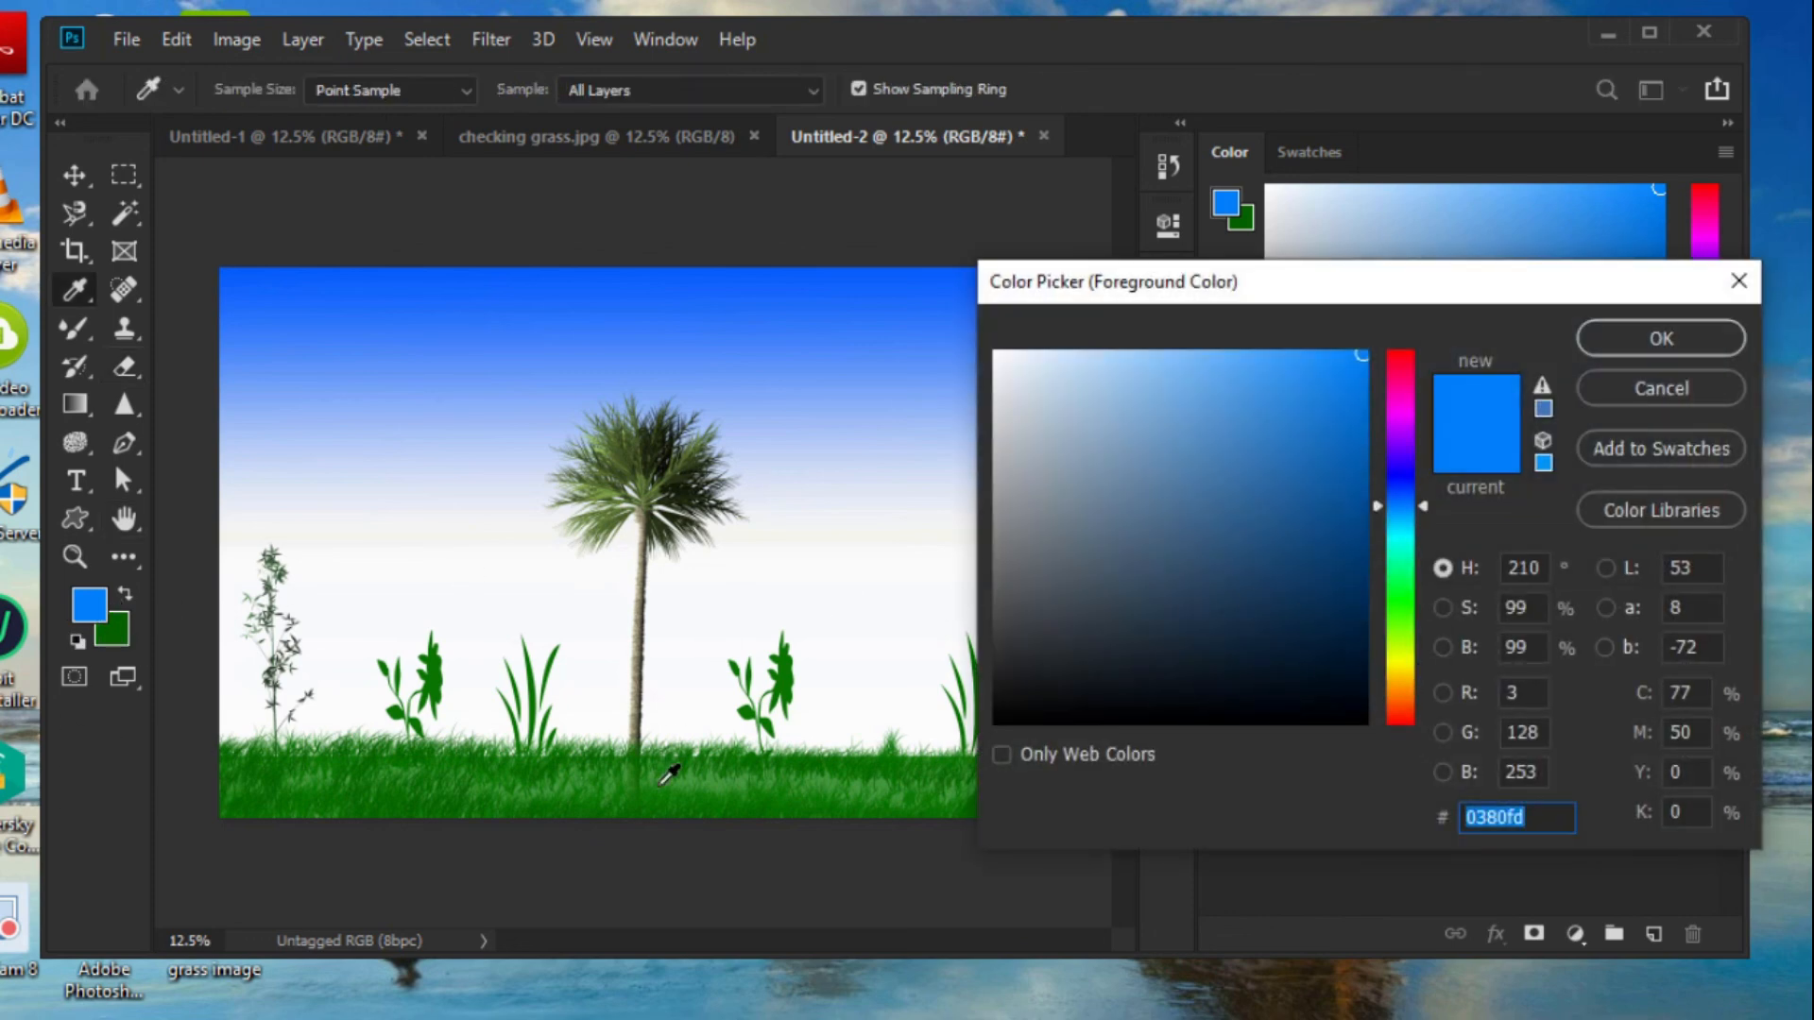
left_click(1738, 280)
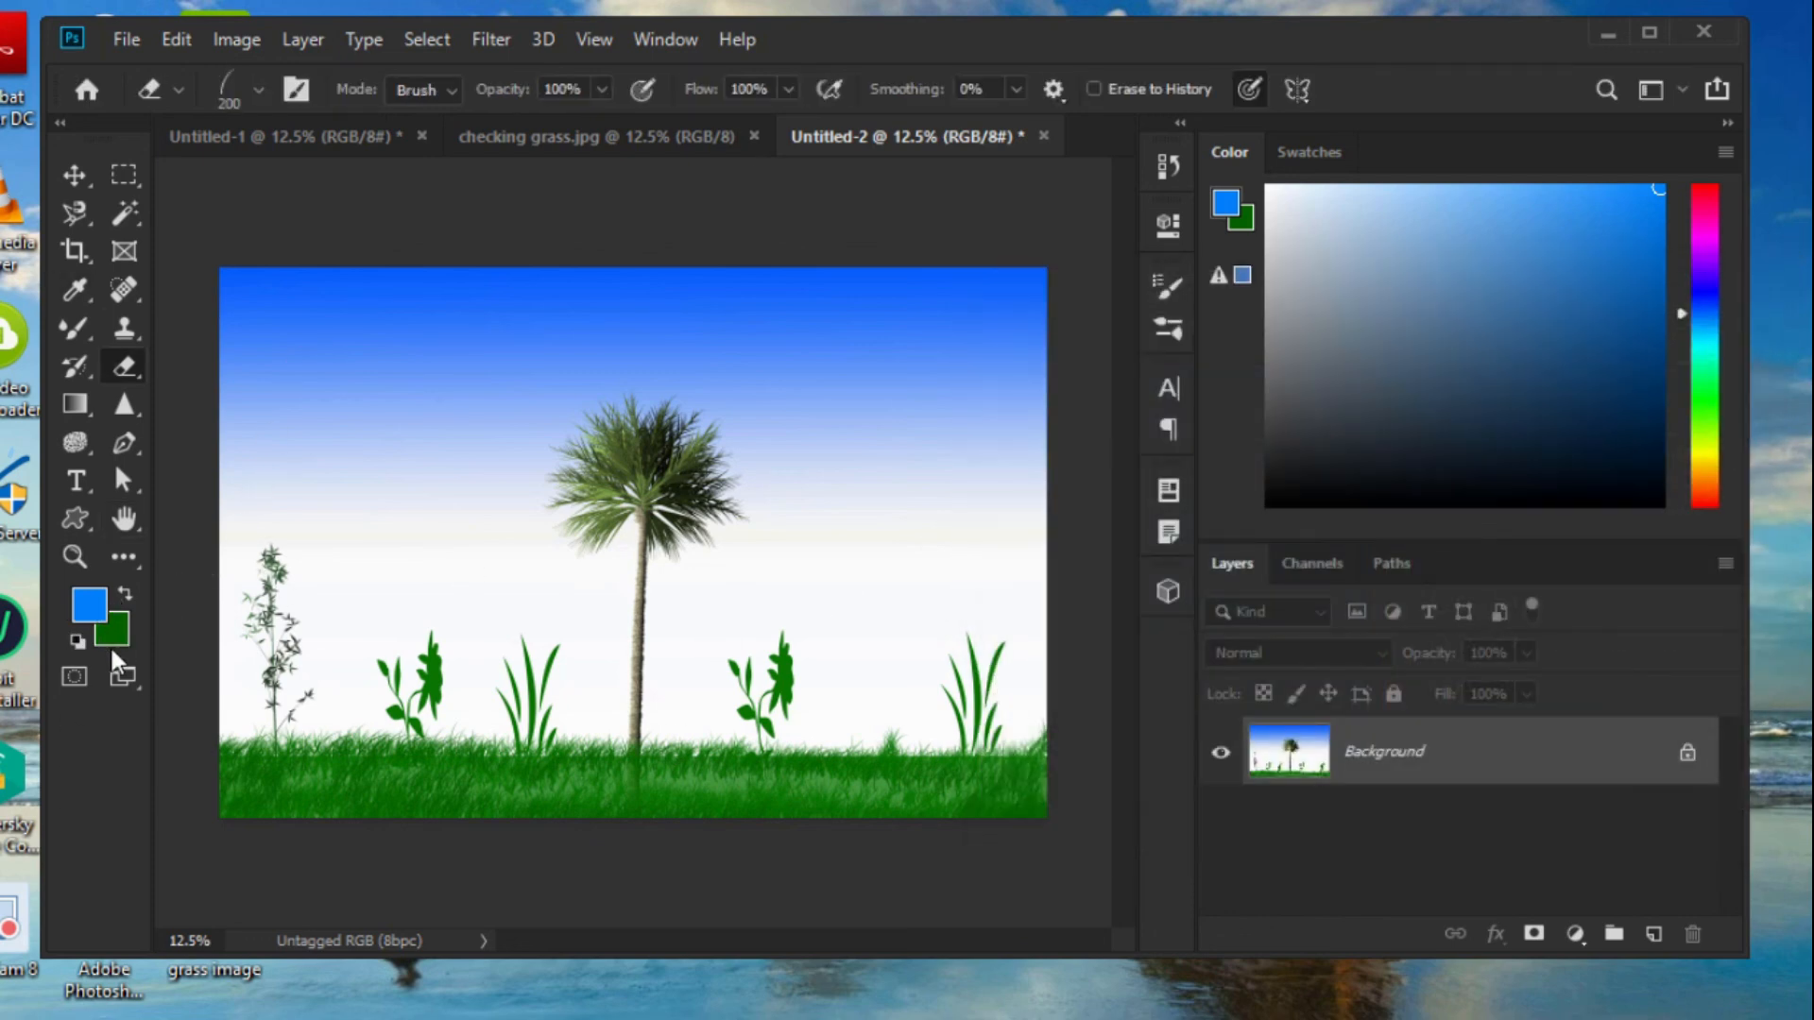
left_click(117, 625)
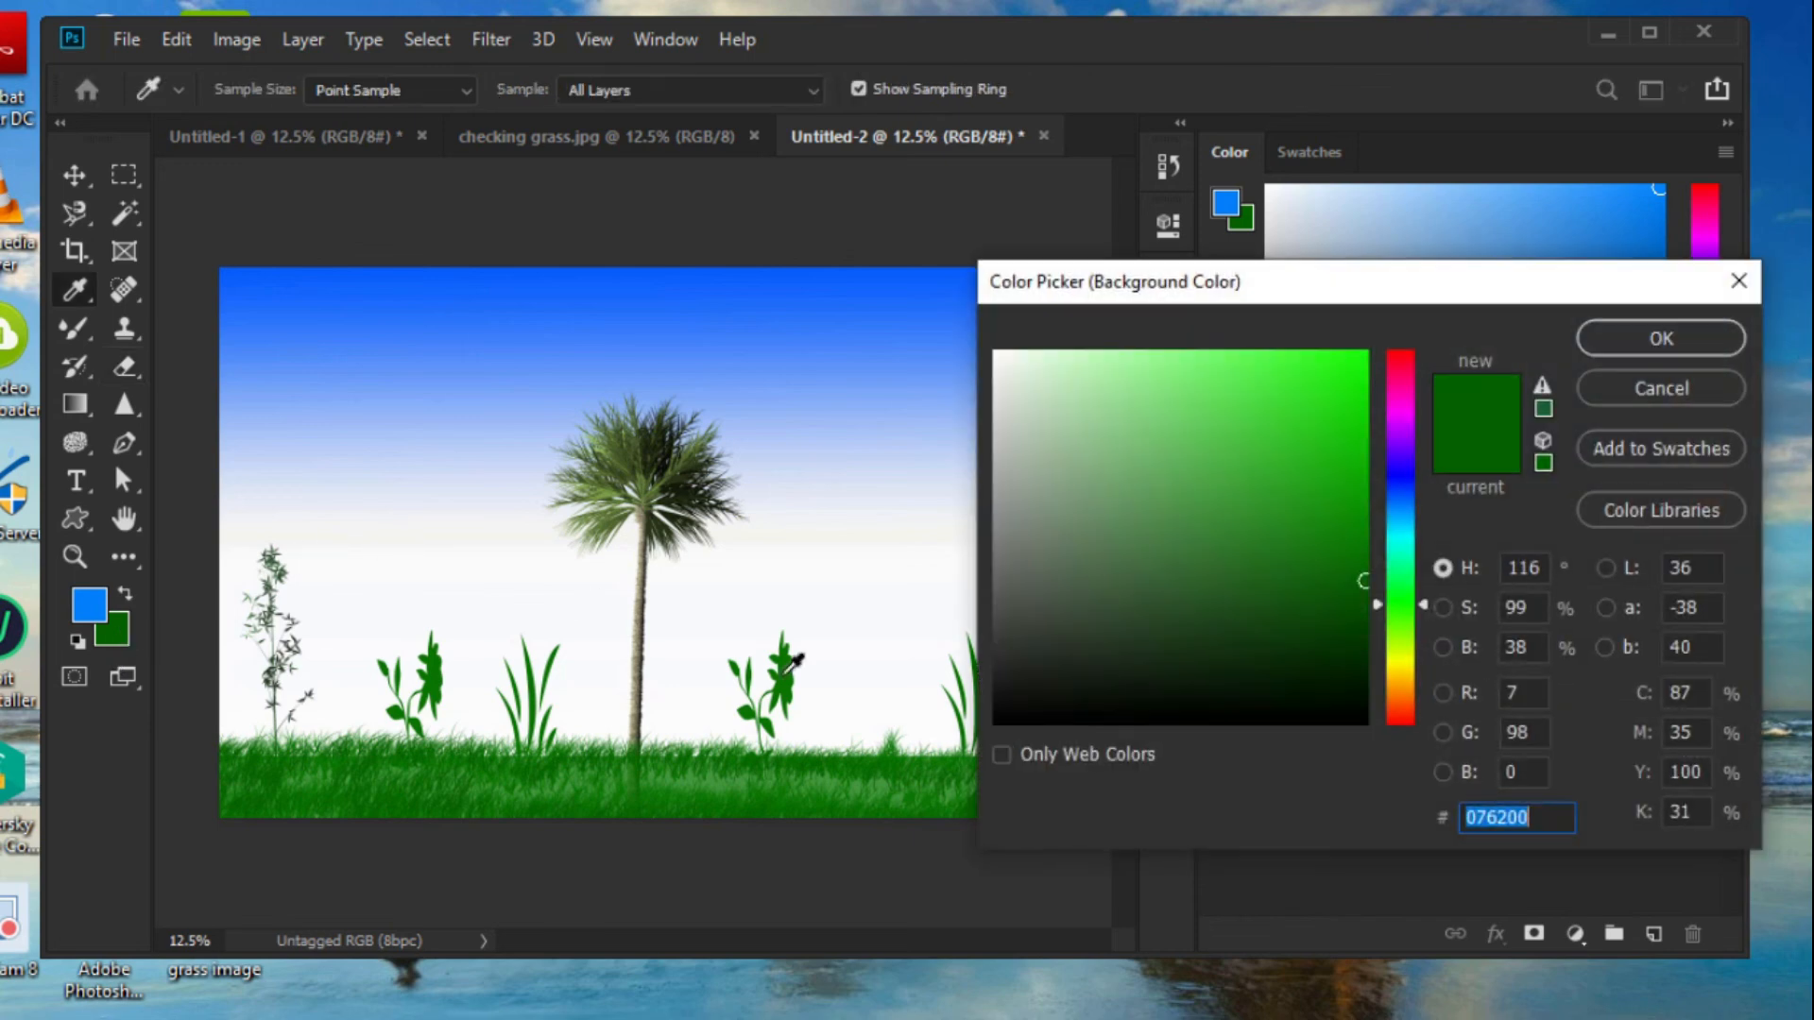
left_click(1366, 511)
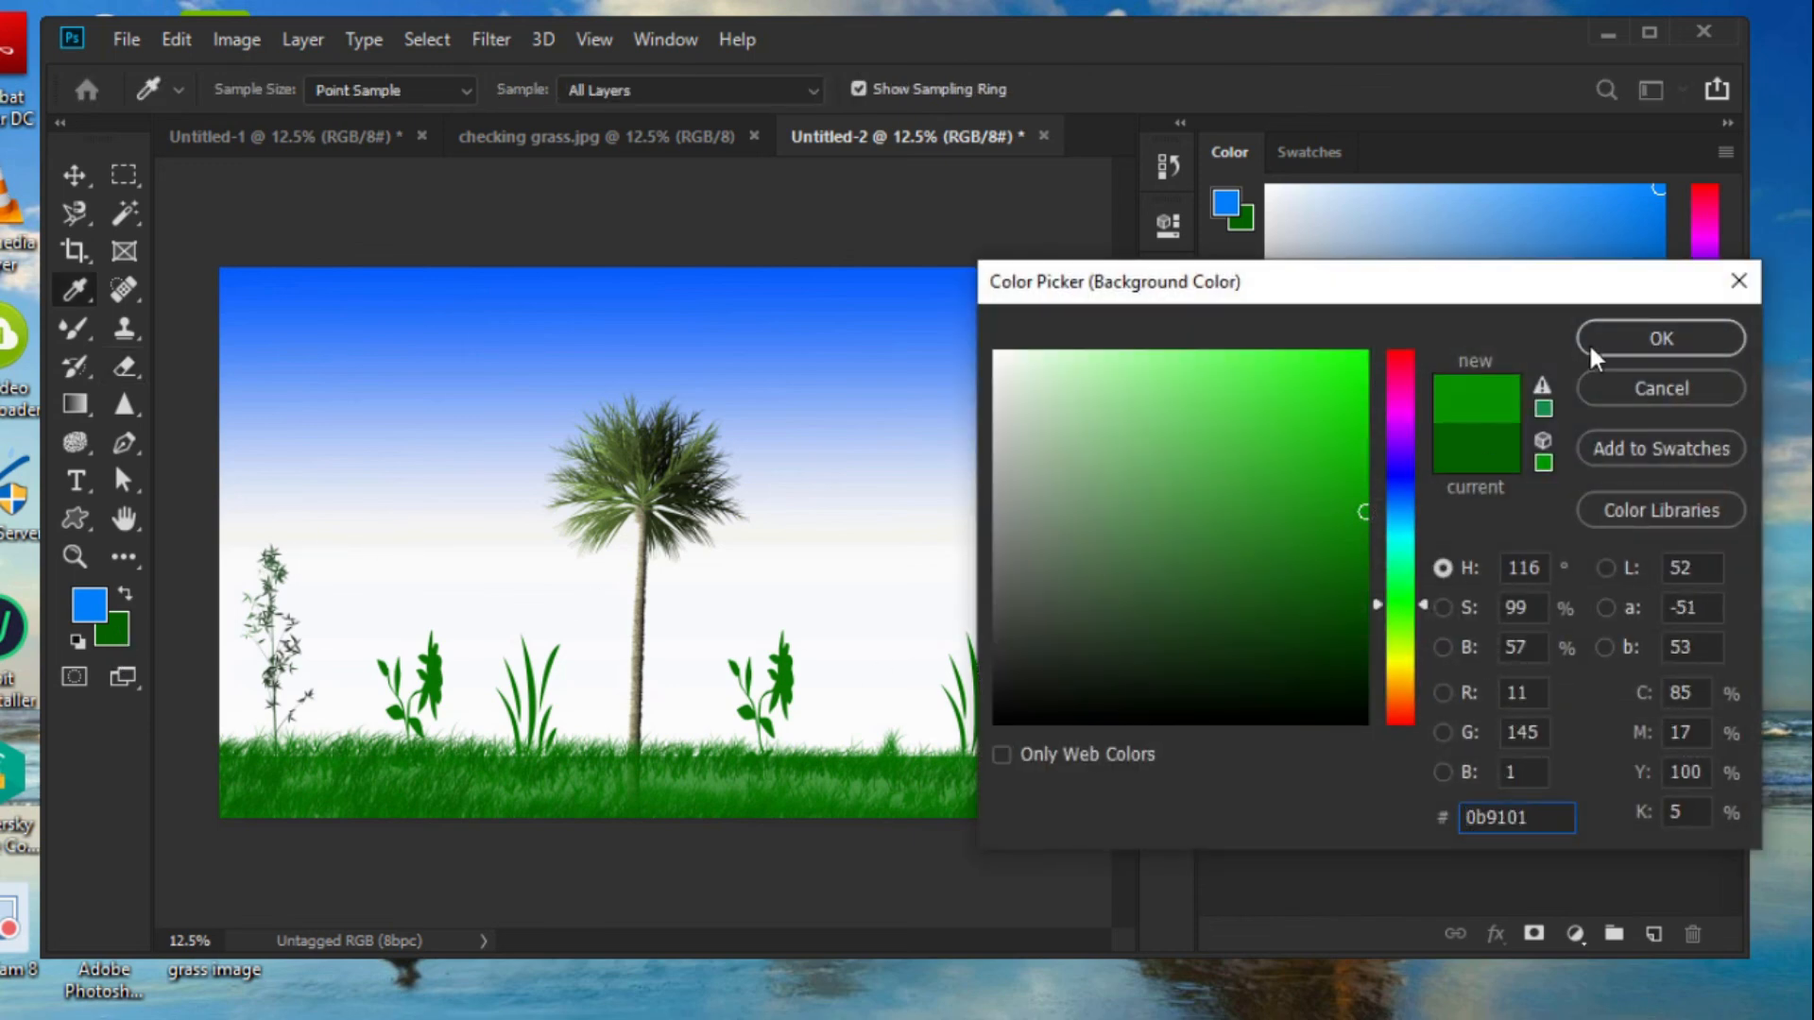
left_click(1615, 323)
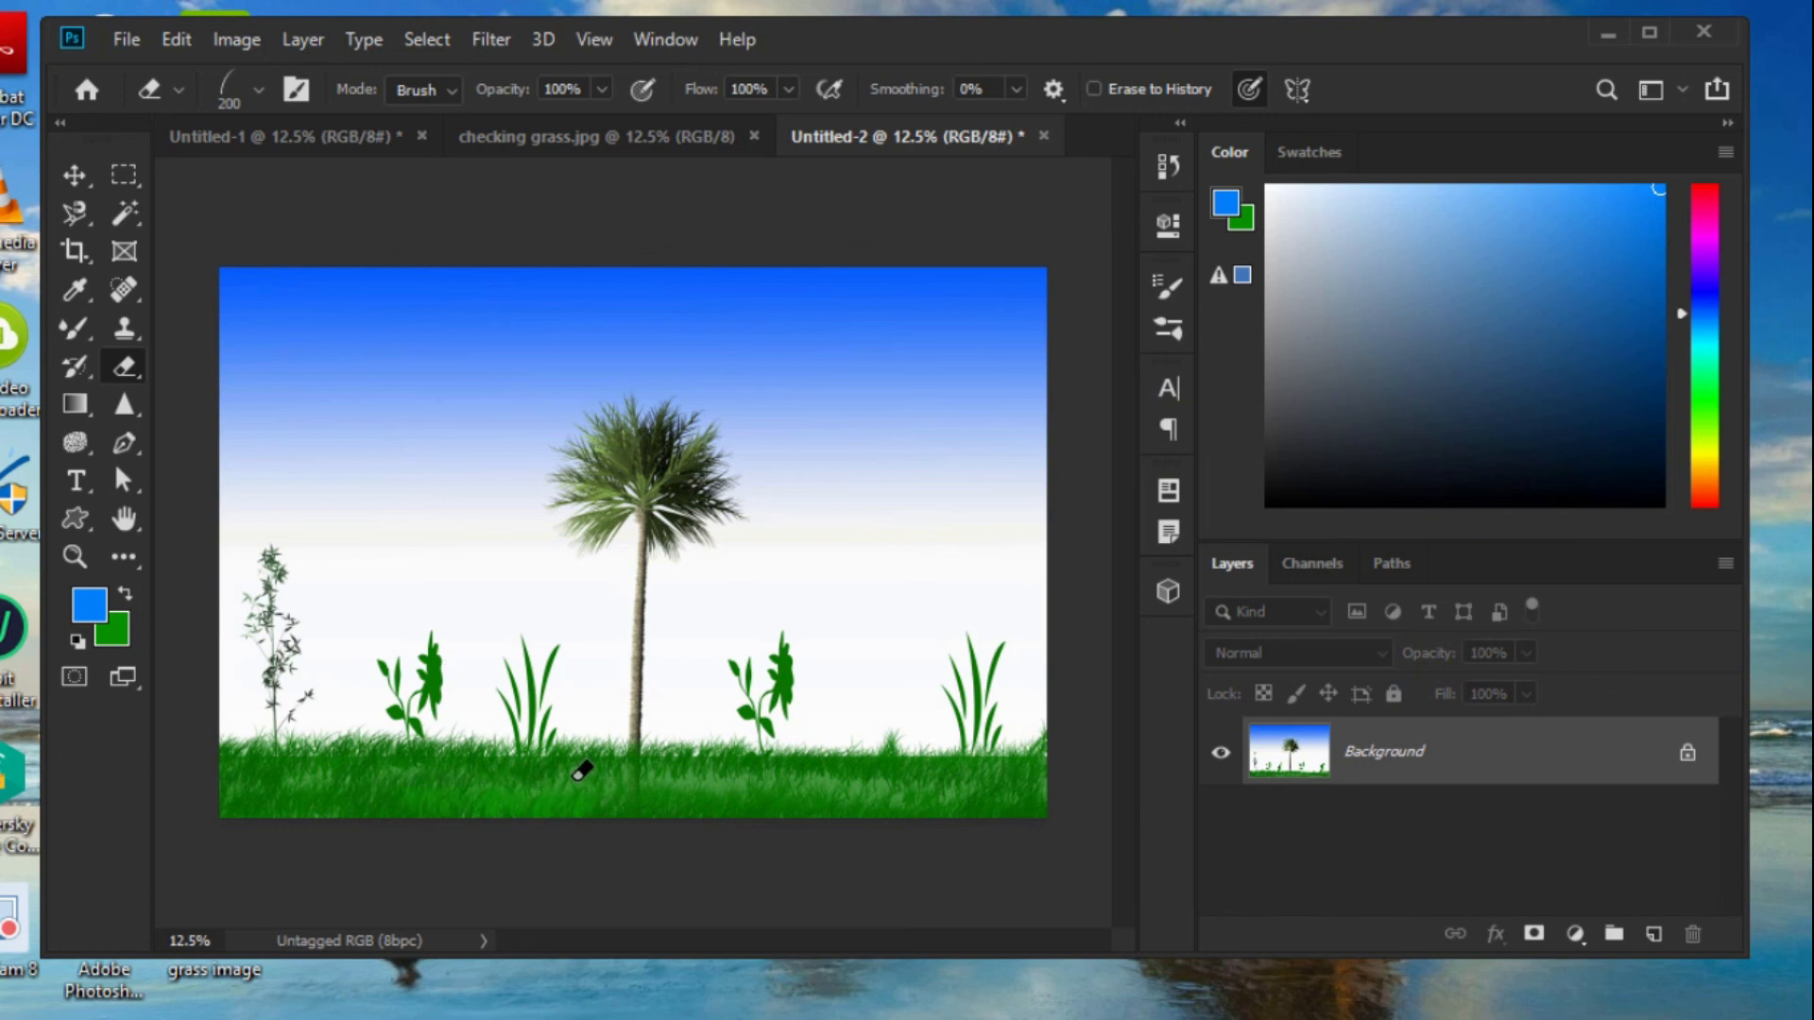
mouse_move(593, 778)
left_mouse_down()
mouse_move(653, 770)
mouse_move(597, 807)
mouse_move(632, 795)
mouse_move(487, 781)
left_mouse_up()
left_click(68, 170)
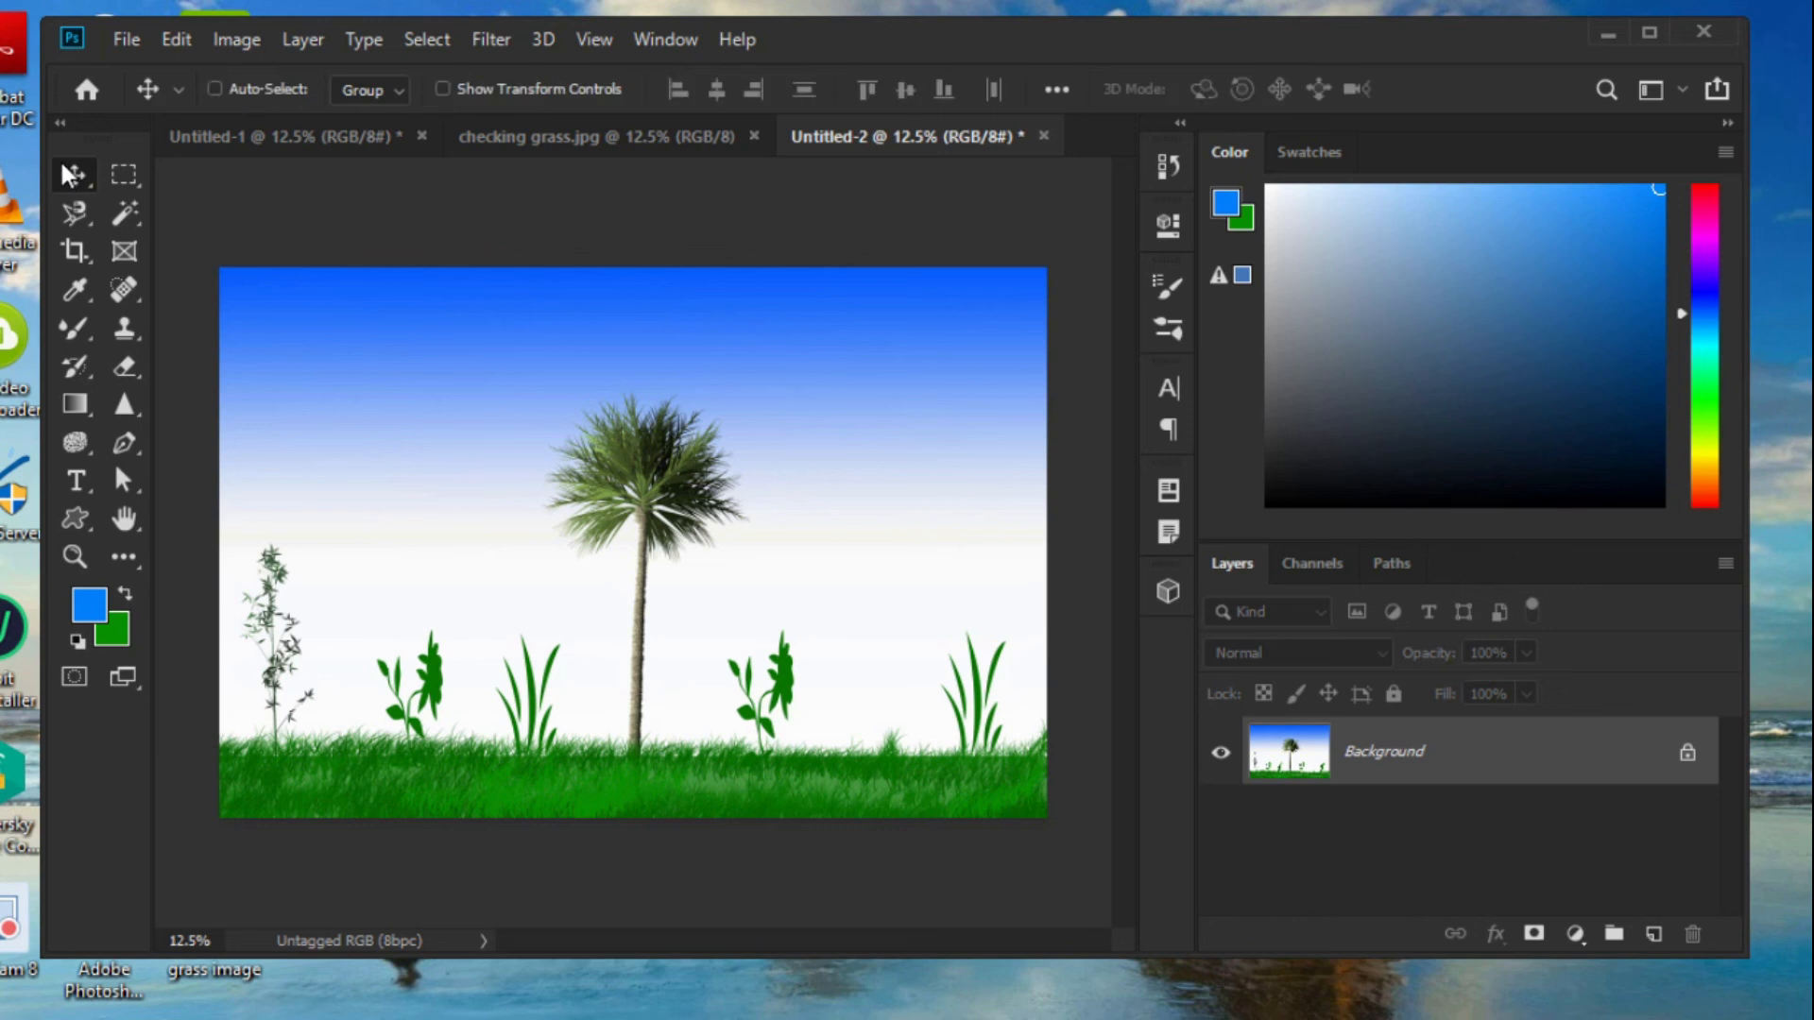